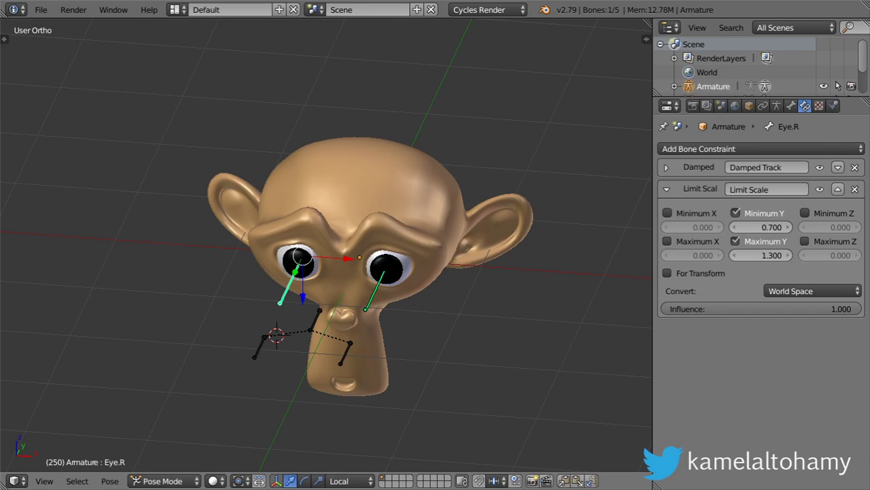
# Step: Orbit around Suzanne's rig and select the Eye.L and eye-control bones
pyautogui.moveTo(491, 328)
pyautogui.mouseDown(button='middle')
pyautogui.moveTo(434, 331)
pyautogui.moveTo(359, 276)
pyautogui.moveTo(344, 249)
pyautogui.mouseUp(button='middle')
pyautogui.scroll(2, 342, 245)
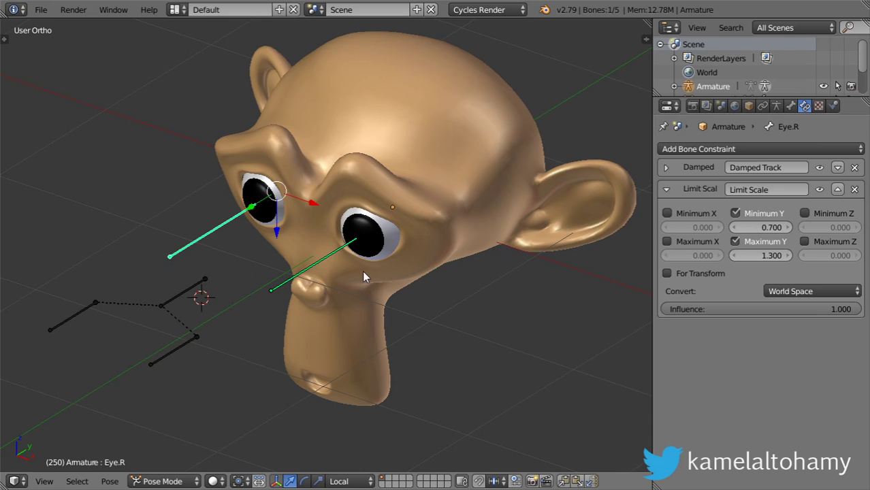
pyautogui.moveTo(362, 270)
pyautogui.mouseDown(button='middle')
pyautogui.moveTo(349, 283)
pyautogui.moveTo(297, 267)
pyautogui.moveTo(364, 288)
pyautogui.moveTo(282, 311)
pyautogui.moveTo(470, 305)
pyautogui.mouseUp(button='middle')
pyautogui.scroll(1, 349, 283)
pyautogui.scroll(-2, 354, 283)
pyautogui.scroll(2, 353, 291)
pyautogui.scroll(1, 340, 281)
pyautogui.scroll(-2, 354, 262)
pyautogui.rightClick(354, 262)
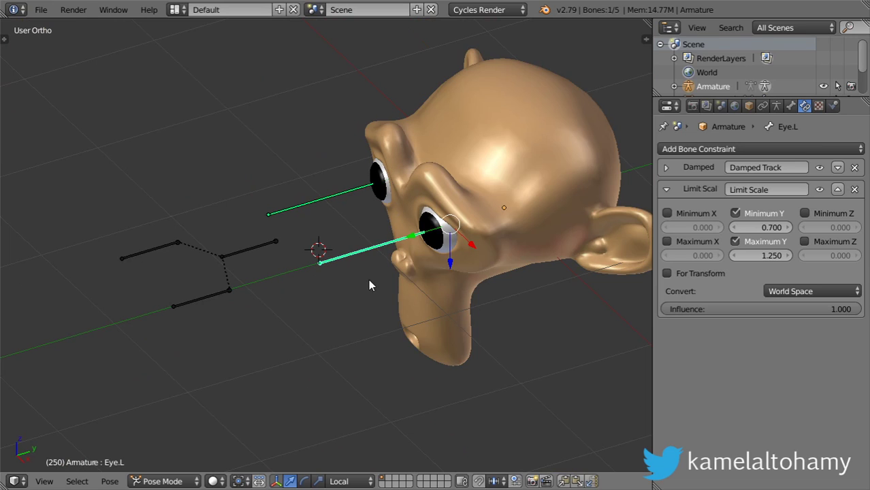
pyautogui.rightClick(246, 261)
pyautogui.moveTo(238, 286); pyautogui.dragTo(312, 302, button='middle')
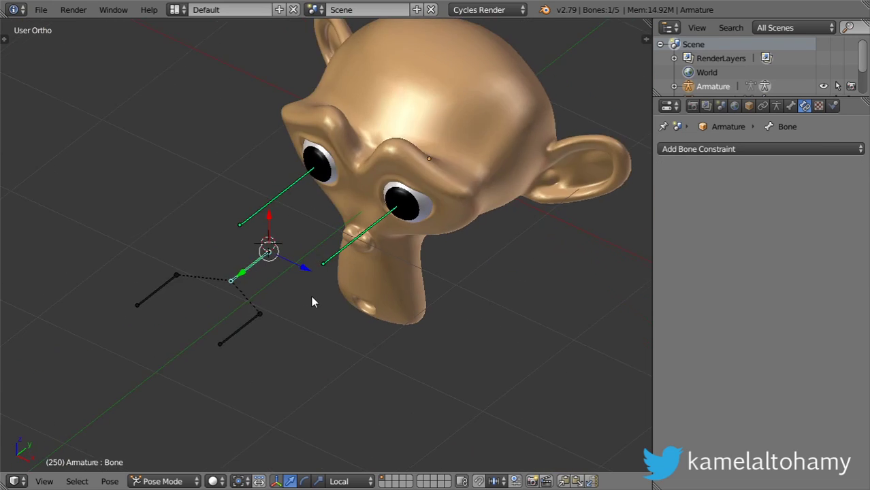
pyautogui.moveTo(305, 183); pyautogui.dragTo(420, 213, button='middle')
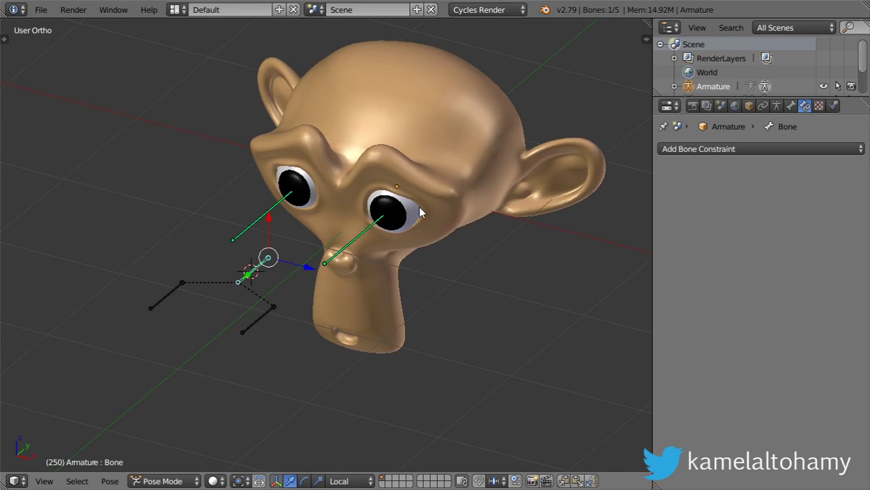
# Step: Test eye tracking by moving the eye-control bone, cancelling each trial move
pyautogui.press('g')
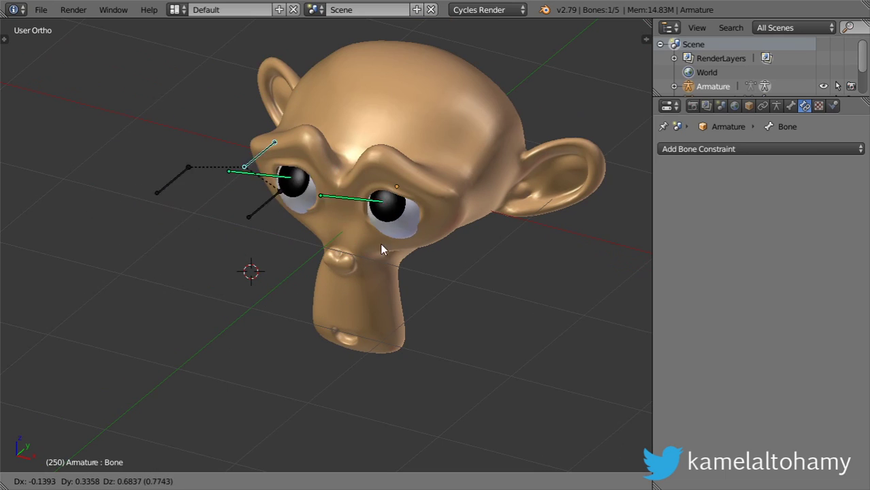
pyautogui.press('1')
pyautogui.press('Escape')
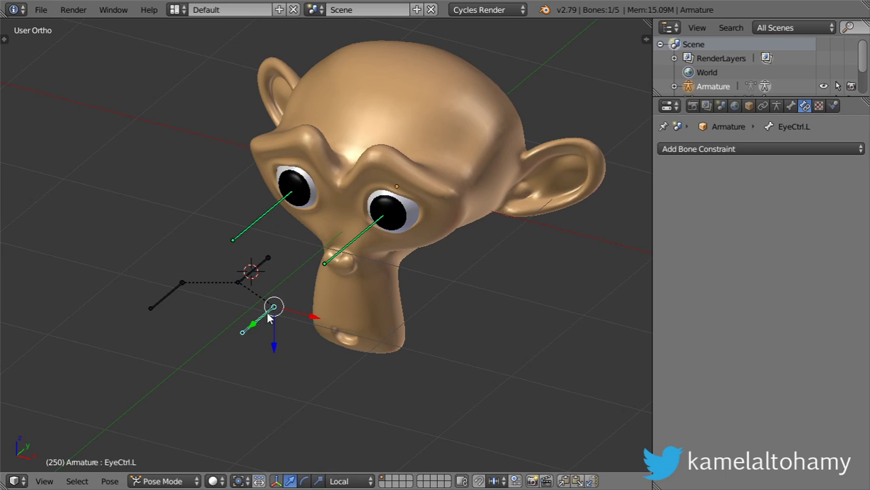
pyautogui.press('g')
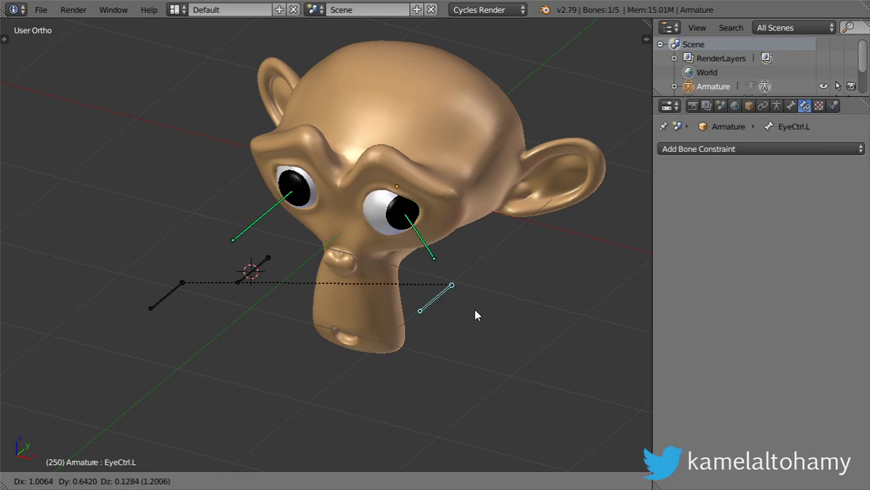
pyautogui.press('Escape')
# Step: Move the eye-control bone, then drop EyeCtrl.L at a new spot so the eye aims at it
pyautogui.press('g')
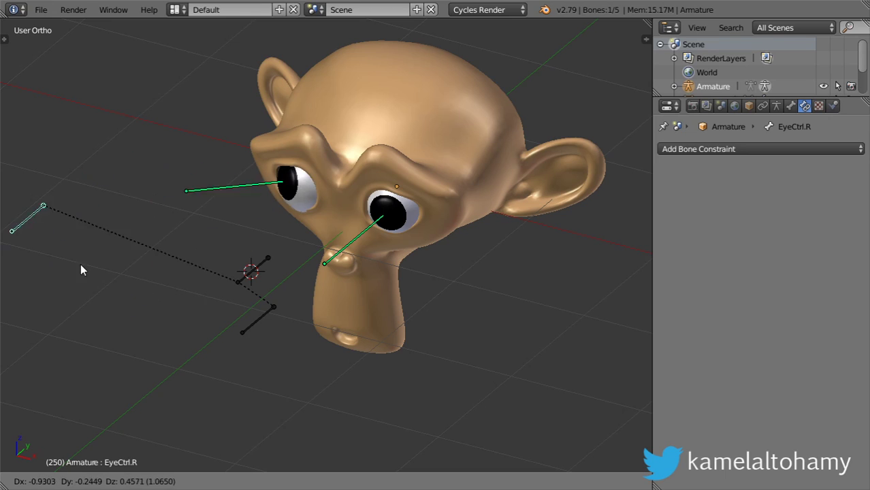
pyautogui.click(275, 300)
pyautogui.rightClick(276, 301)
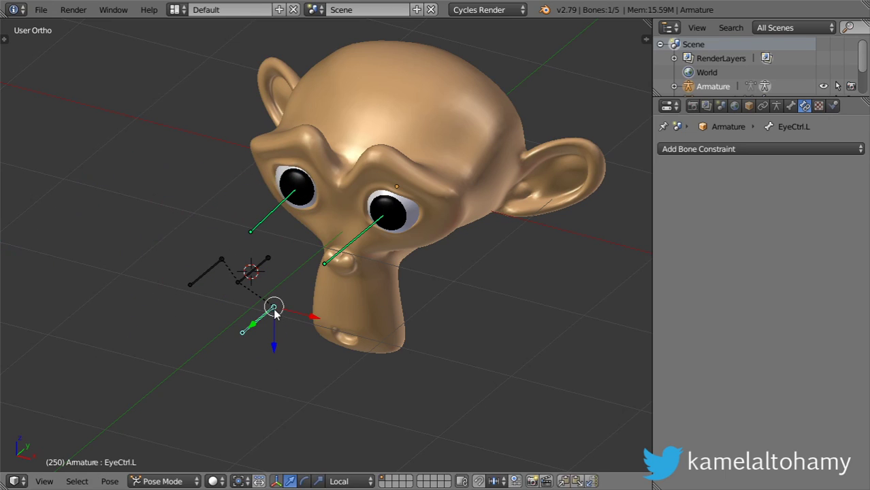
pyautogui.press('g')
pyautogui.click(403, 334)
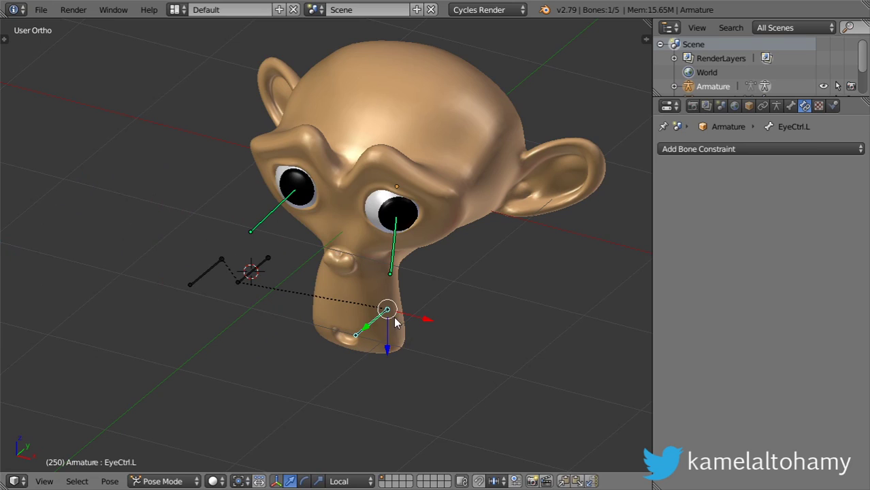
pyautogui.moveTo(401, 344)
pyautogui.mouseDown(button='middle')
pyautogui.moveTo(258, 345)
pyautogui.moveTo(282, 368)
pyautogui.moveTo(360, 268)
pyautogui.mouseUp(button='middle')
# Step: Scale the Eye.L bone along Y, capped by its 0.7–1.25 Limit Scale
pyautogui.rightClick(379, 267)
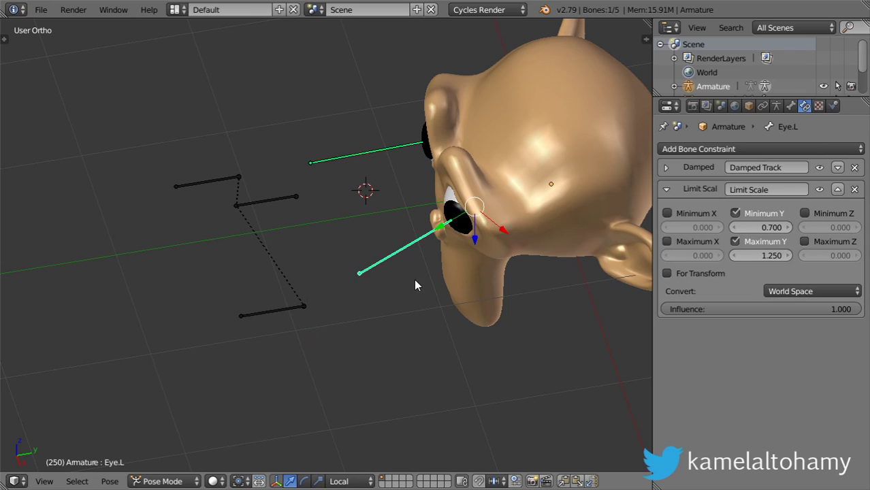
pyautogui.press('s')
pyautogui.press('y')
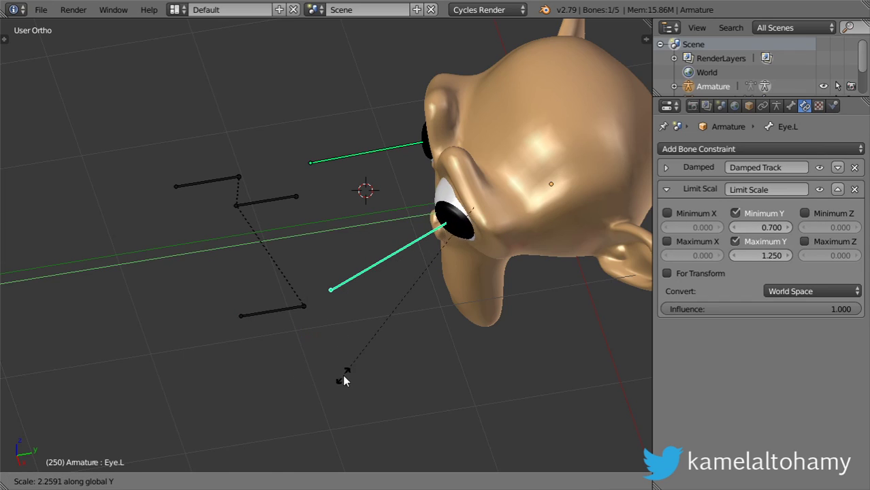
pyautogui.click(394, 262)
# Step: Scale the Eye.R bone along Y, capped by its 0.7–1.3 Limit Scale
pyautogui.moveTo(394, 263)
pyautogui.mouseDown(button='middle')
pyautogui.moveTo(424, 268)
pyautogui.moveTo(318, 156)
pyautogui.mouseUp(button='middle')
pyautogui.rightClick(305, 140)
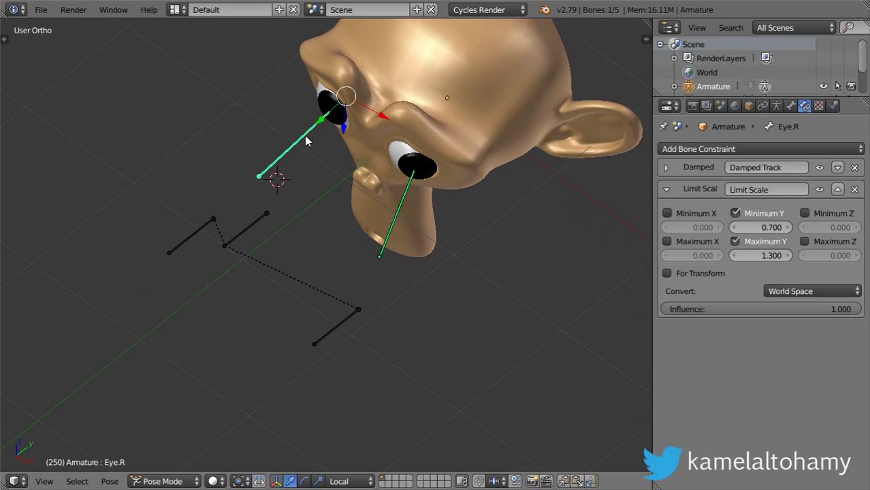
pyautogui.press('s')
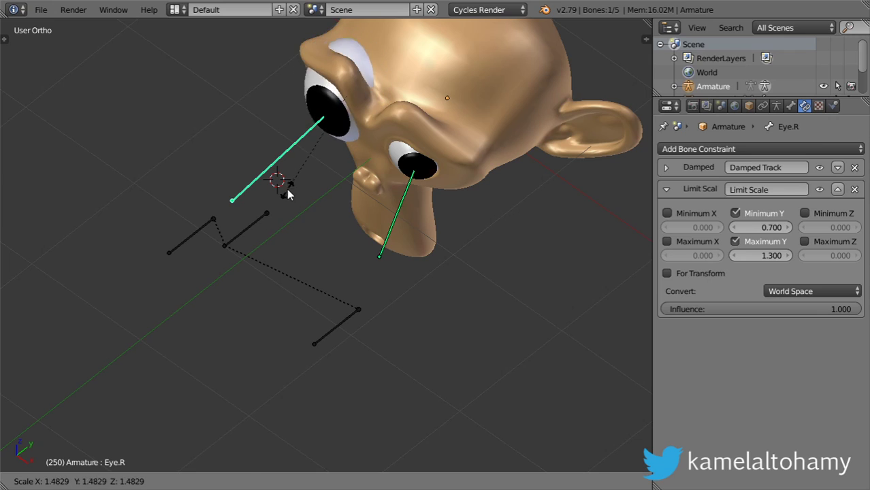
pyautogui.rightClick(288, 190)
pyautogui.press('s')
pyautogui.press('y')
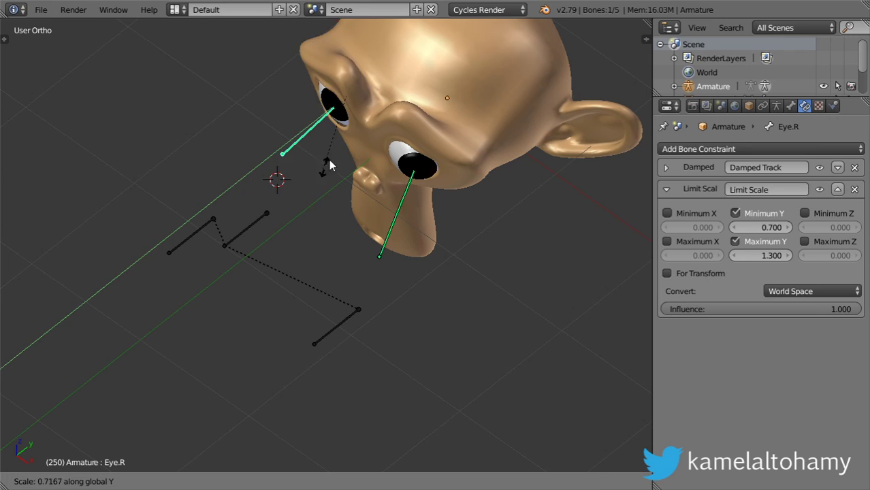
pyautogui.click(304, 260)
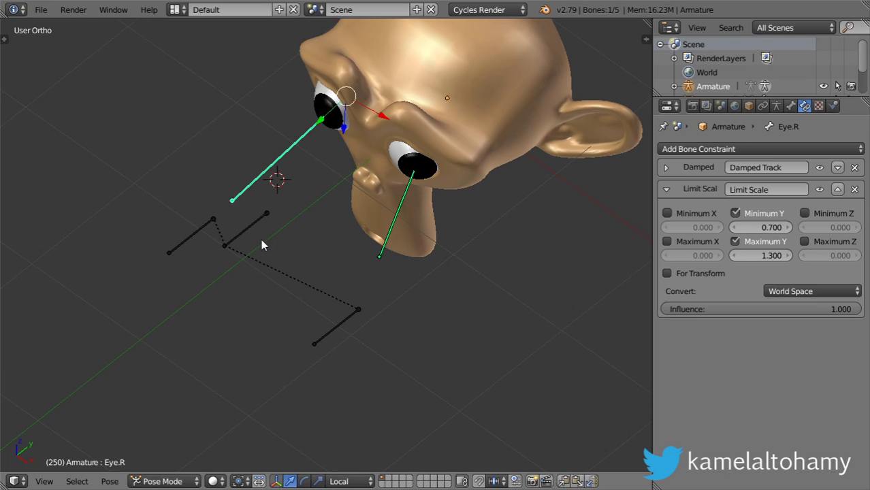
# Step: Inspect the rescaled eyes from a lower front-right angle and open the File menu
pyautogui.moveTo(261, 239)
pyautogui.mouseDown(button='middle')
pyautogui.moveTo(383, 196)
pyautogui.moveTo(291, 209)
pyautogui.mouseUp(button='middle')
pyautogui.moveTo(174, 209)
pyautogui.mouseDown(button='middle')
pyautogui.moveTo(148, 204)
pyautogui.moveTo(273, 190)
pyautogui.moveTo(268, 253)
pyautogui.moveTo(112, 42)
pyautogui.mouseUp(button='middle')
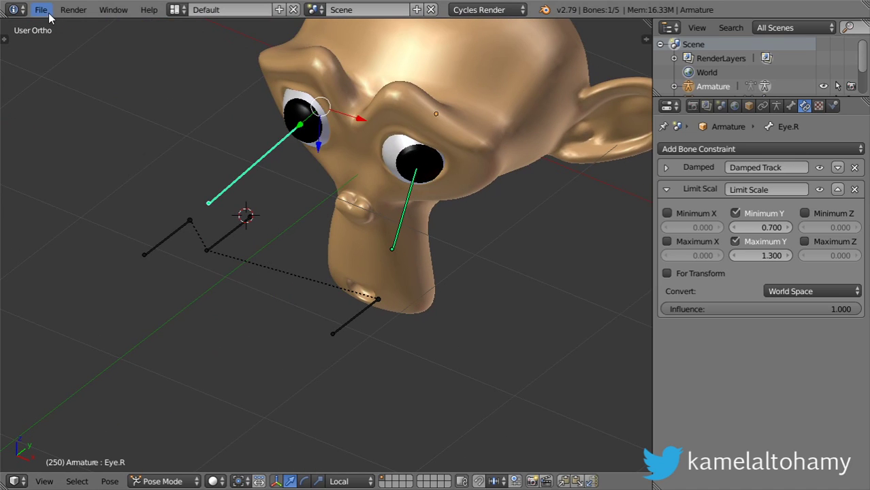
pyautogui.click(42, 10)
# Step: Reload the start-up file, delete the default cube and add a Monkey mesh
pyautogui.click(102, 25)
pyautogui.click(131, 38)
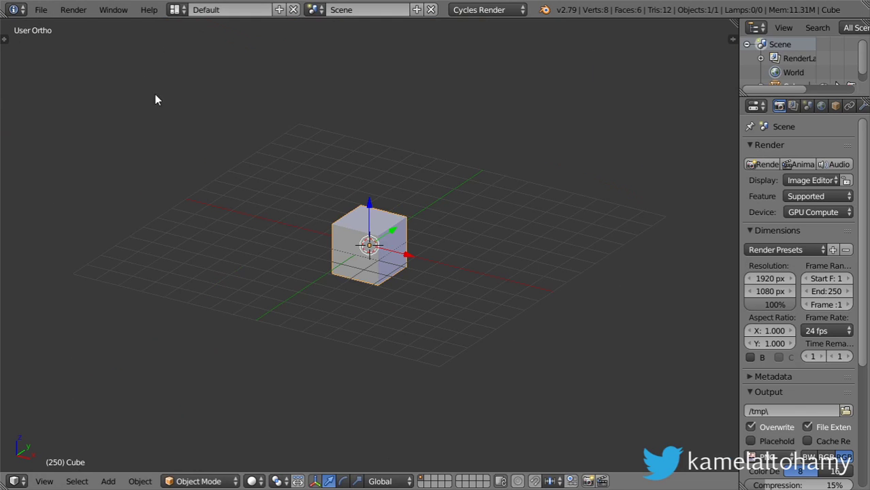
pyautogui.press('Delete')
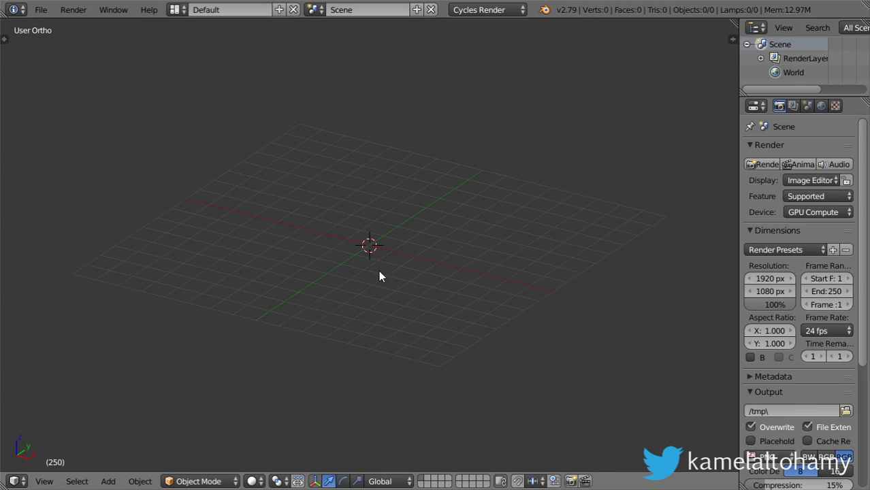
pyautogui.hotkey('shift', 'a')
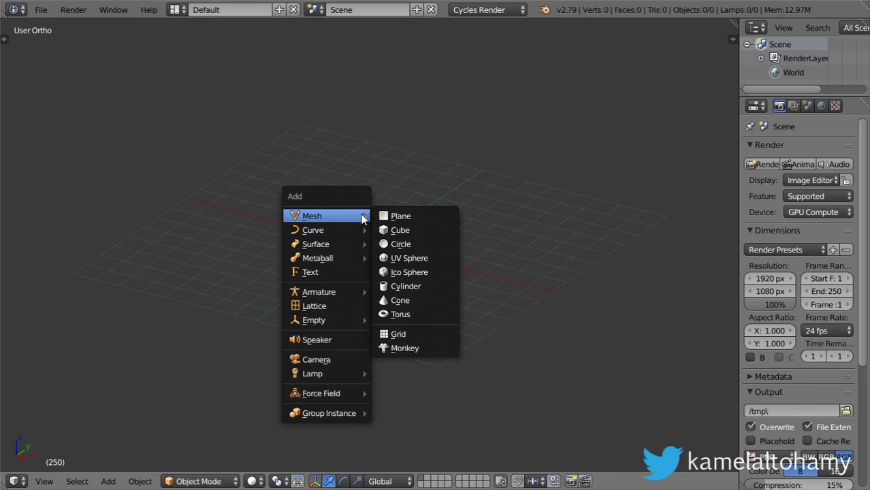
pyautogui.click(408, 348)
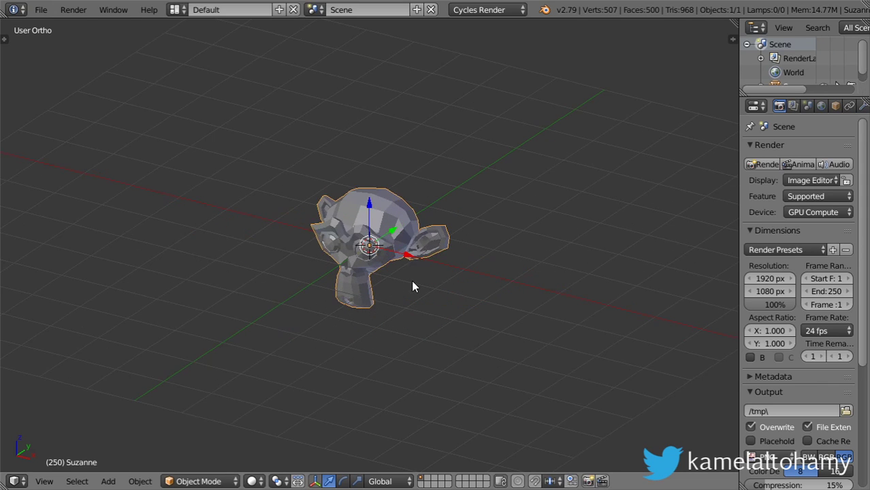
pyautogui.scroll(5, 411, 280)
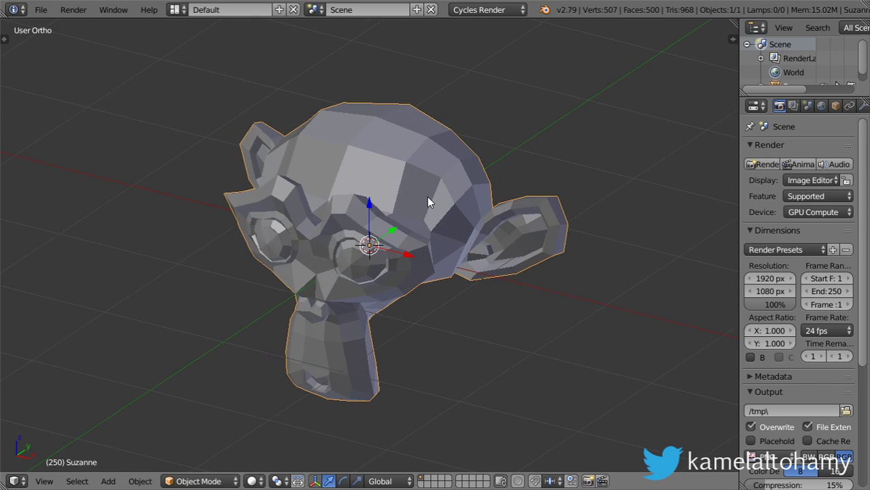
# Step: Give Suzanne a level-2 Subdivision Surface, shade it smooth and apply the modifier
pyautogui.hotkey('ctrl', '2')
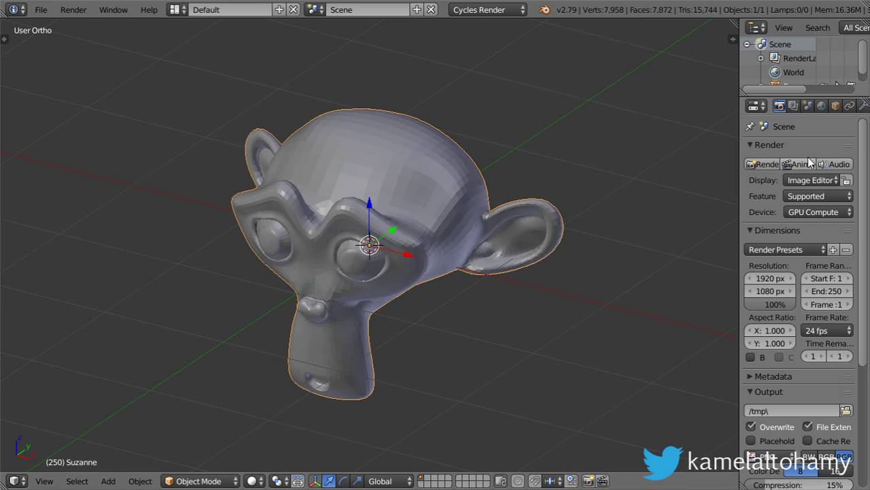
pyautogui.press('t')
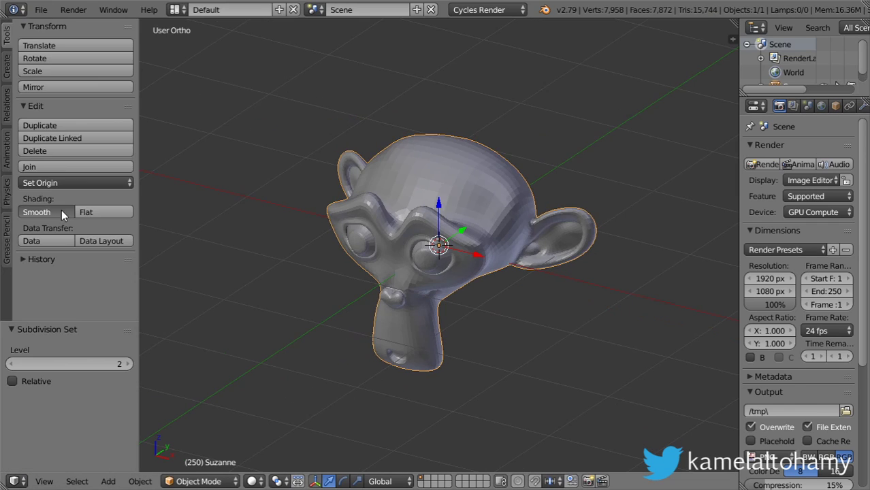
pyautogui.click(62, 211)
pyautogui.press('t')
pyautogui.click(863, 107)
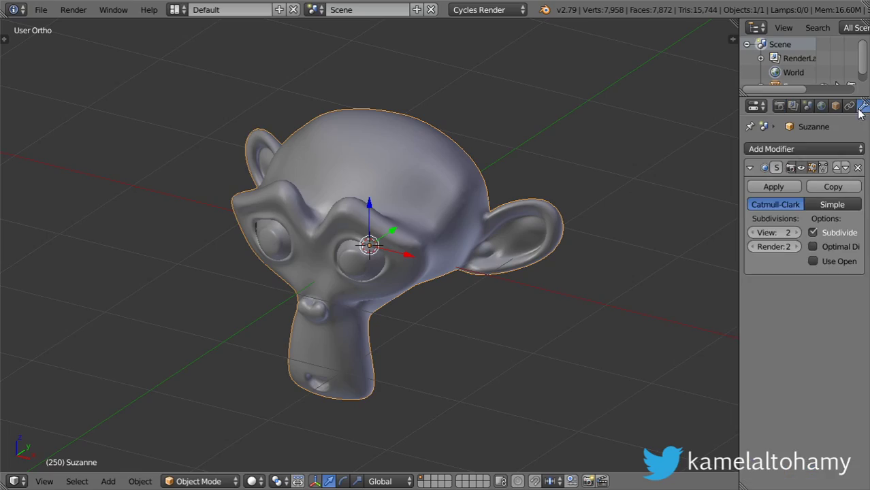
pyautogui.click(773, 191)
# Step: In Edit Mode, select Suzanne's linked eye meshes and split them off the head
pyautogui.press('Tab')
pyautogui.scroll(4, 547, 246)
pyautogui.scroll(3, 288, 310)
pyautogui.press('a')
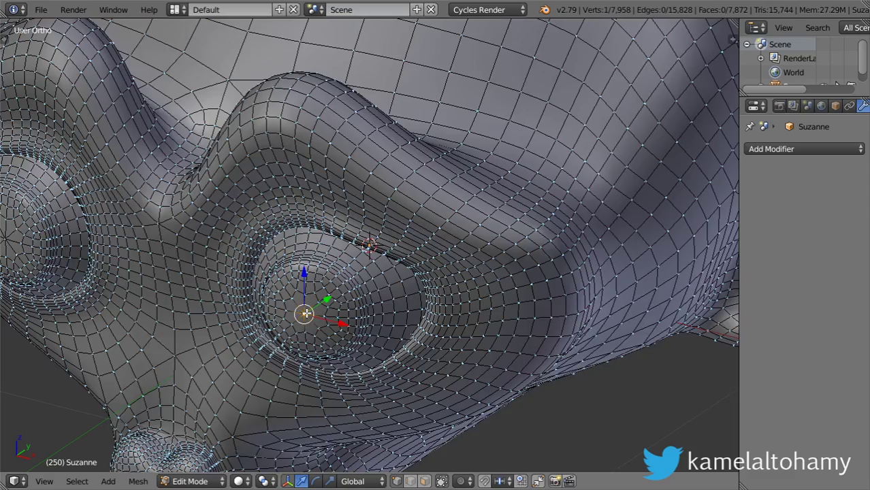
pyautogui.scroll(-4, 306, 314)
pyautogui.scroll(3, 211, 249)
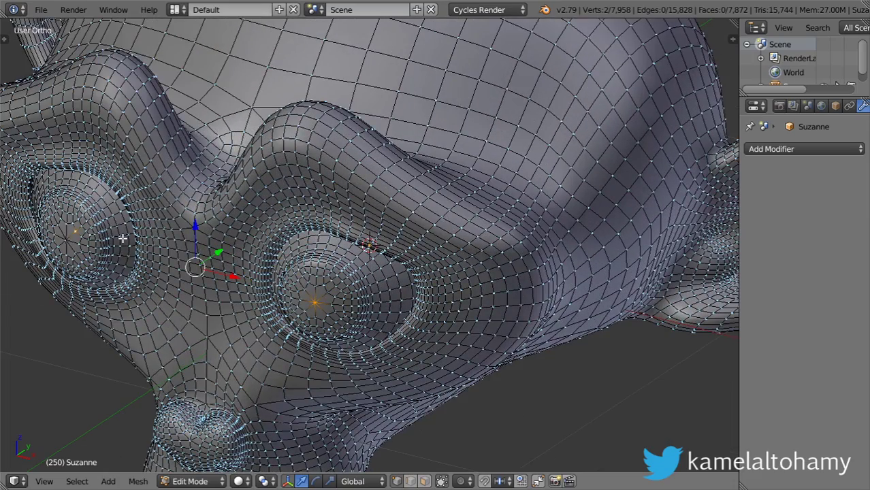
pyautogui.hotkey('ctrl', 'l')
pyautogui.press('h')
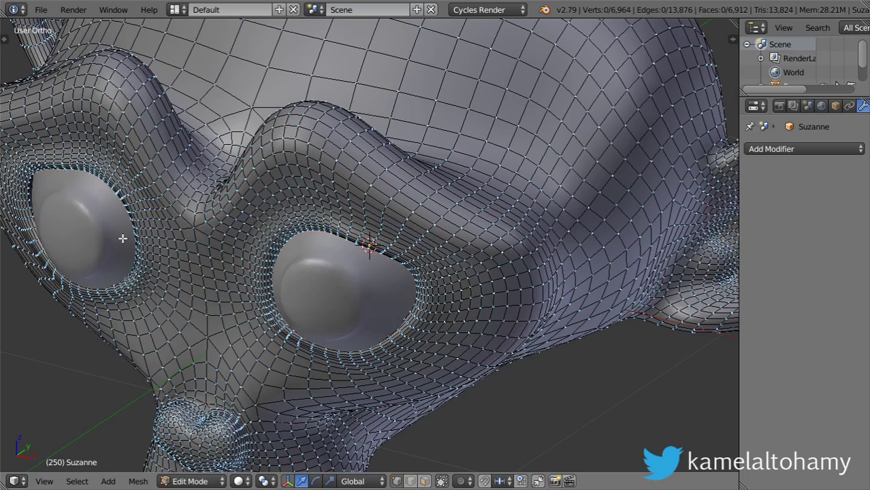
pyautogui.scroll(-5, 265, 257)
pyautogui.press('Tab')
# Step: Delete the separated eye object, leaving hollow eye sockets
pyautogui.scroll(5, 360, 264)
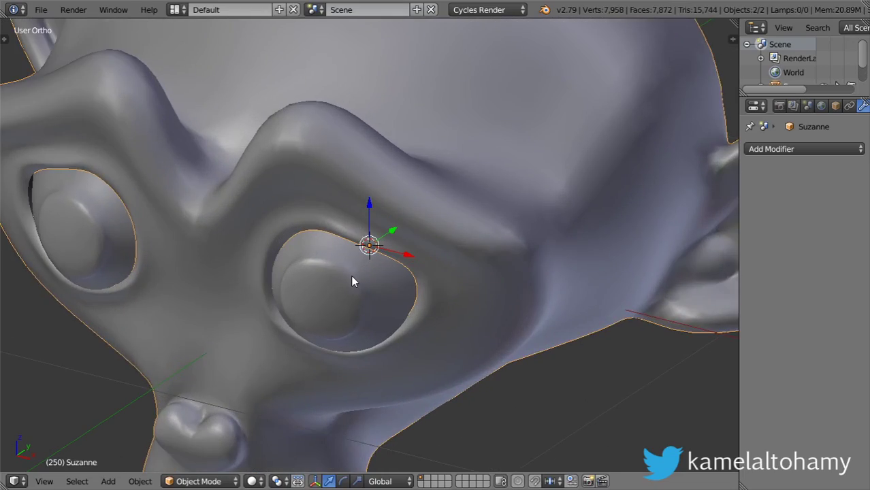
pyautogui.scroll(-5, 350, 275)
pyautogui.moveTo(331, 228)
pyautogui.mouseDown(button='middle')
pyautogui.moveTo(340, 265)
pyautogui.moveTo(333, 216)
pyautogui.mouseUp(button='middle')
pyautogui.scroll(5, 352, 258)
pyautogui.scroll(-5, 352, 258)
pyautogui.scroll(5, 313, 206)
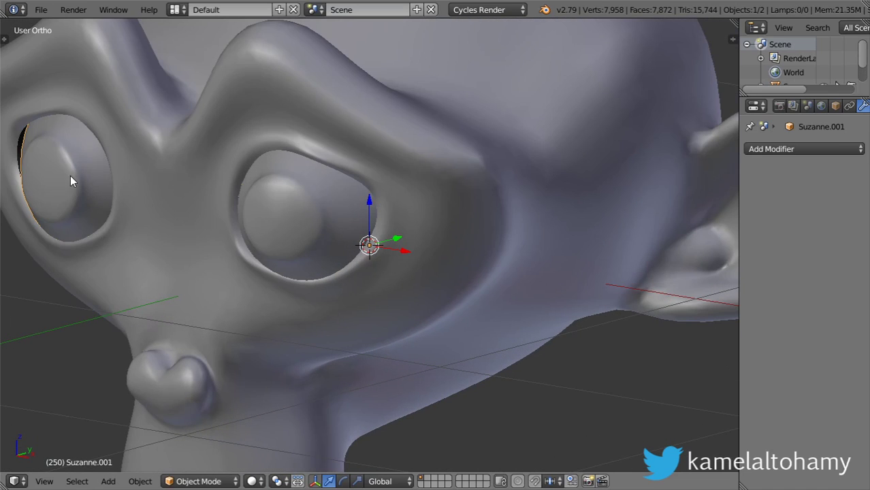
pyautogui.scroll(-5, 70, 179)
pyautogui.press('x')
pyautogui.click(290, 228)
# Step: Snap the 3D cursor to the centre of the head's eye-socket edge loop
pyautogui.rightClick(371, 199)
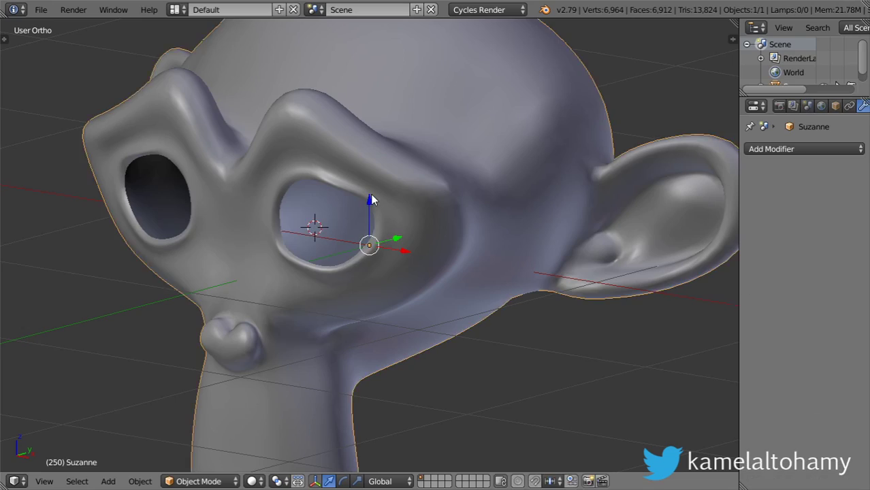
pyautogui.press('Tab')
pyautogui.scroll(3, 371, 194)
pyautogui.scroll(1, 340, 263)
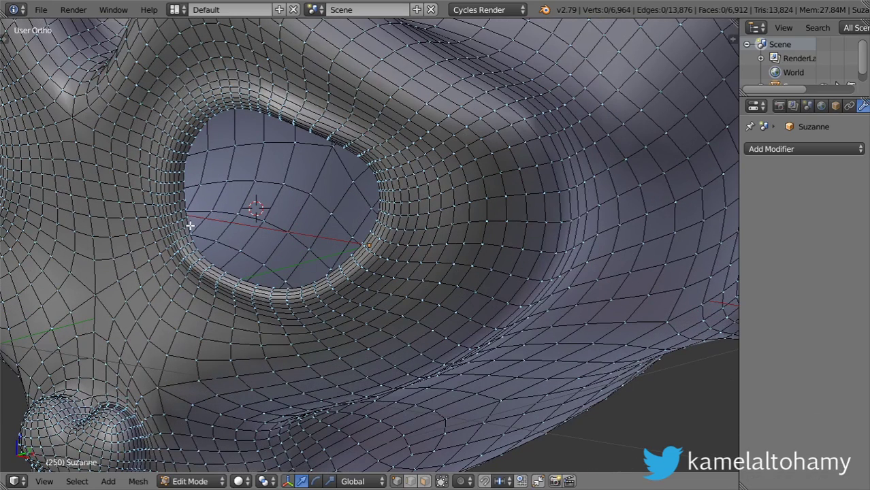
pyautogui.keyDown('alt'); pyautogui.rightClick(190, 226); pyautogui.keyUp('alt')
pyautogui.hotkey('shift', 's')
pyautogui.click(159, 287)
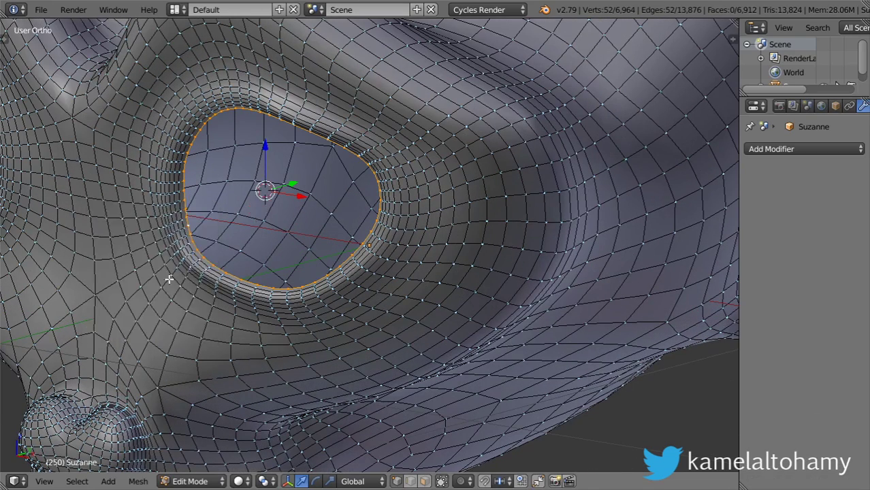
# Step: Return to Object Mode in front view and bring up the Add menu
pyautogui.press('Tab')
pyautogui.scroll(-5, 254, 229)
pyautogui.press('KP_3')
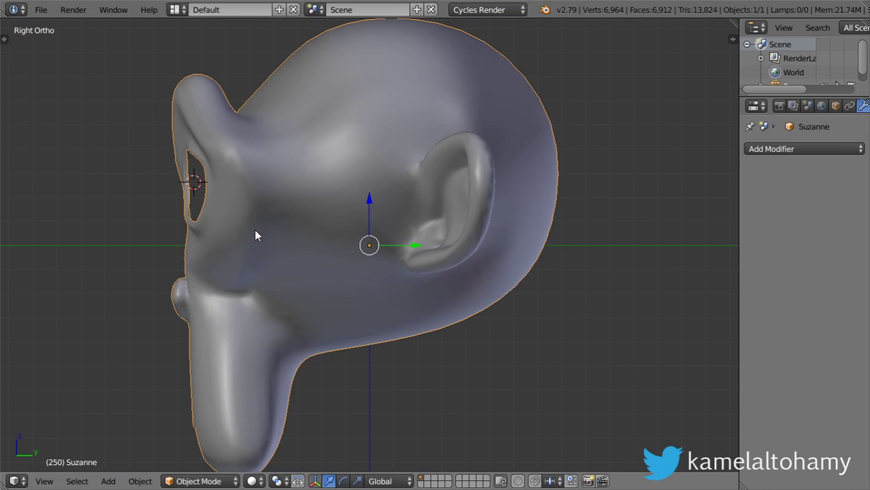
pyautogui.press('KP_1')
pyautogui.hotkey('shift', 'a')
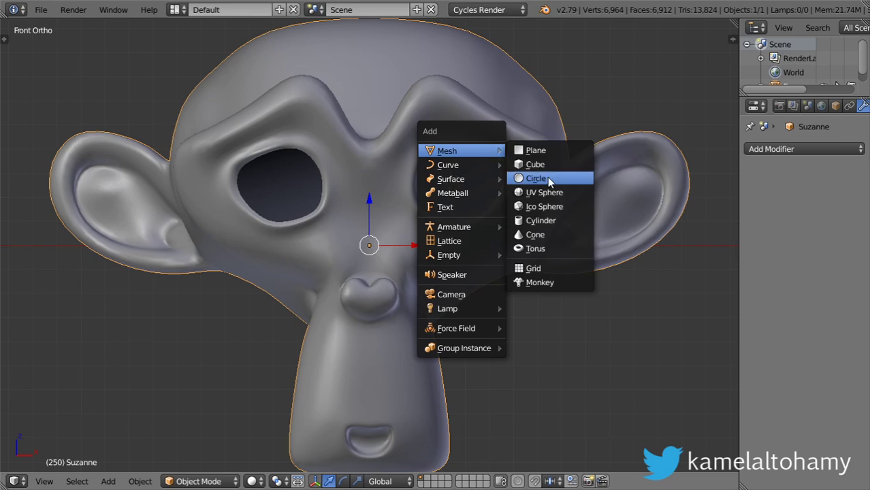
# Step: Add a UV sphere at the cursor with 16 segments
pyautogui.click(551, 194)
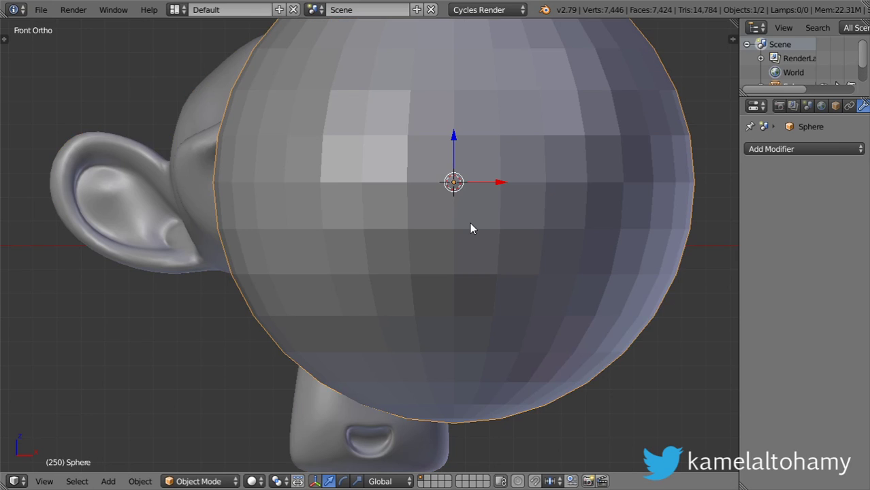
pyautogui.press('F6')
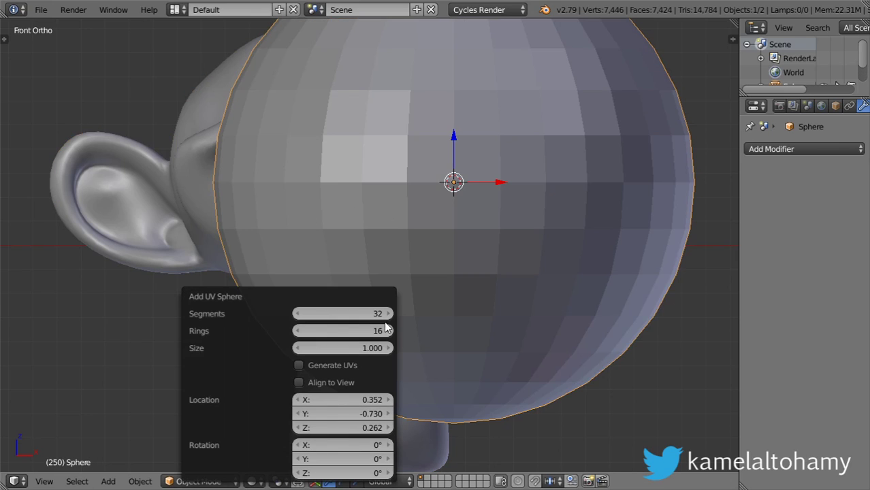
pyautogui.press('Return')
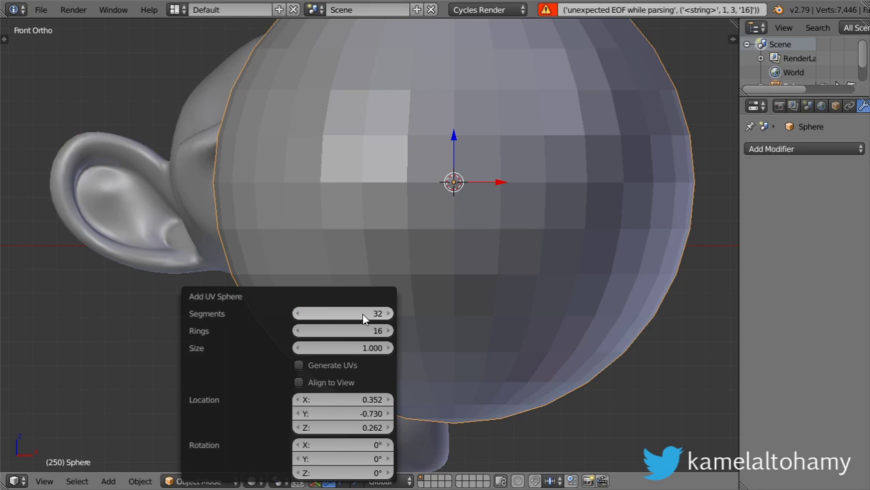
pyautogui.click(361, 313)
pyautogui.write('16')
pyautogui.press('Return')
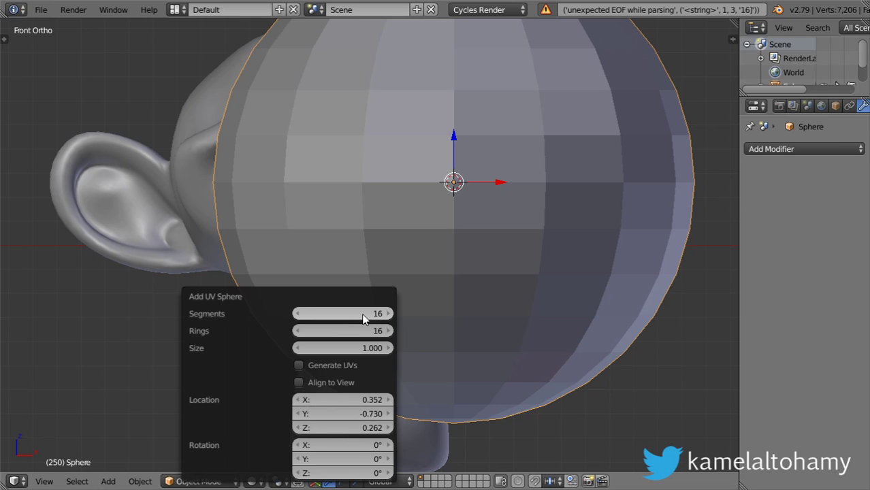
# Step: Rotate the sphere 90° about X and shrink it into the eye socket
pyautogui.write('r')
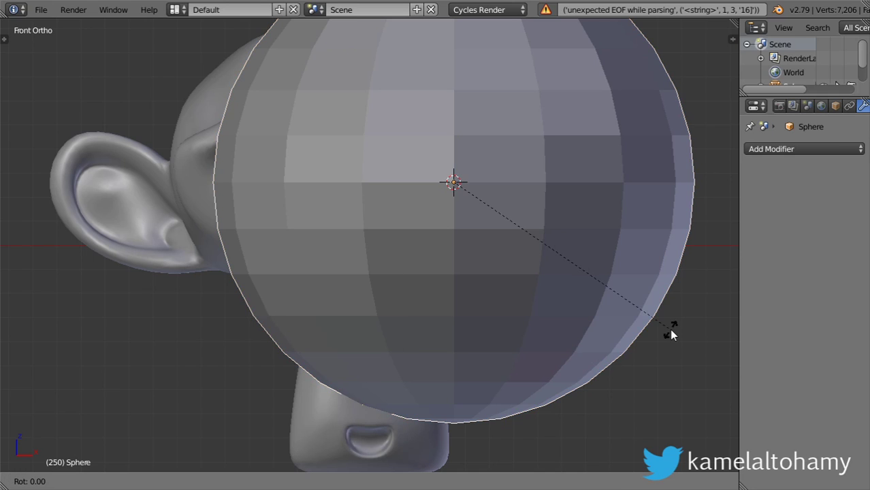
pyautogui.write('x90')
pyautogui.press('Return')
pyautogui.press('s')
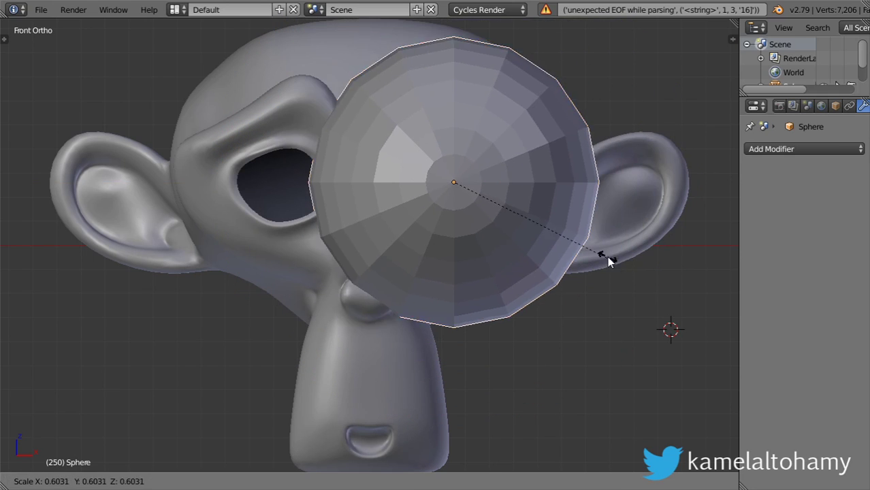
pyautogui.click(518, 208)
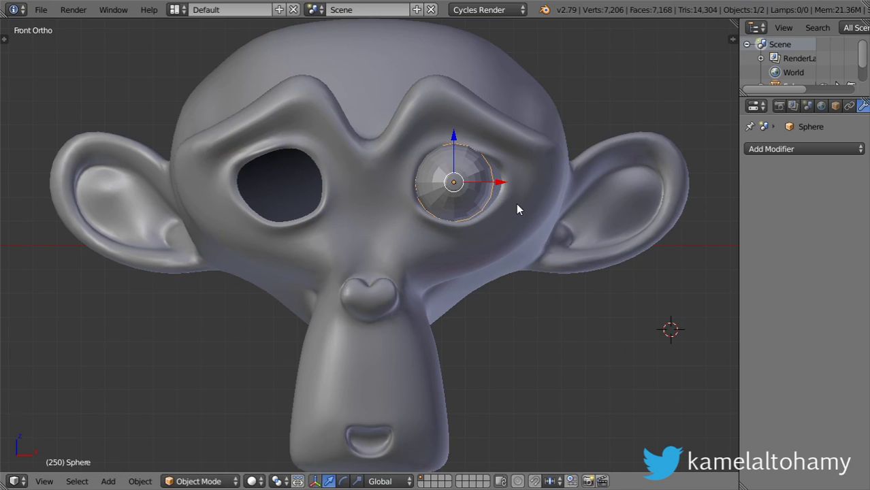
pyautogui.scroll(3, 516, 204)
pyautogui.keyDown('shift'); pyautogui.moveTo(499, 209); pyautogui.dragTo(219, 317, button='middle'); pyautogui.keyUp('shift')
pyautogui.scroll(-5, 319, 312)
pyautogui.moveTo(319, 312); pyautogui.dragTo(235, 341, button='middle')
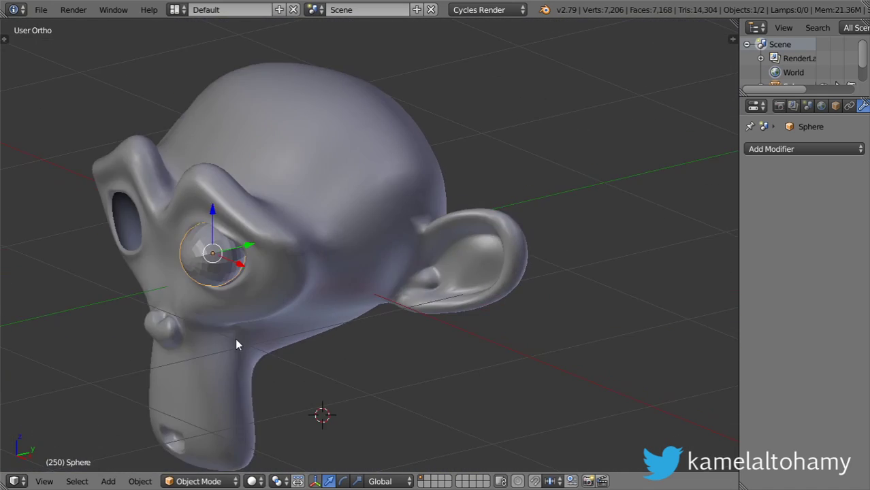
pyautogui.scroll(4, 173, 311)
pyautogui.keyDown('shift'); pyautogui.moveTo(173, 310); pyautogui.dragTo(518, 330, button='middle'); pyautogui.keyUp('shift')
pyautogui.scroll(3, 293, 329)
# Step: Select the sphere's front pole plus surrounding rings and flatten them to a disc (S Y 0)
pyautogui.keyDown('shift'); pyautogui.moveTo(293, 329); pyautogui.dragTo(368, 306, button='middle'); pyautogui.keyUp('shift')
pyautogui.press('Tab')
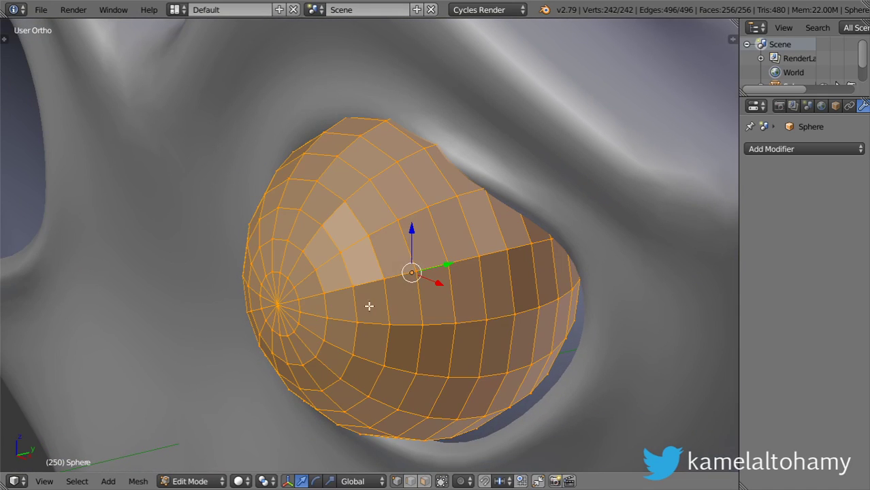
pyautogui.rightClick(273, 305)
pyautogui.press('ctrl+KP_Add')
pyautogui.press('ctrl+KP_Add')
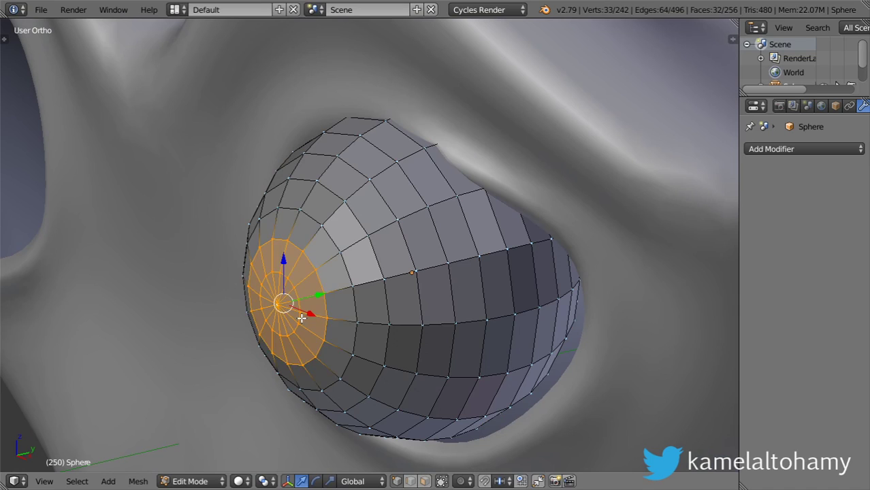
pyautogui.press('ctrl+KP_Add')
pyautogui.press('s')
pyautogui.press('y')
pyautogui.press('0')
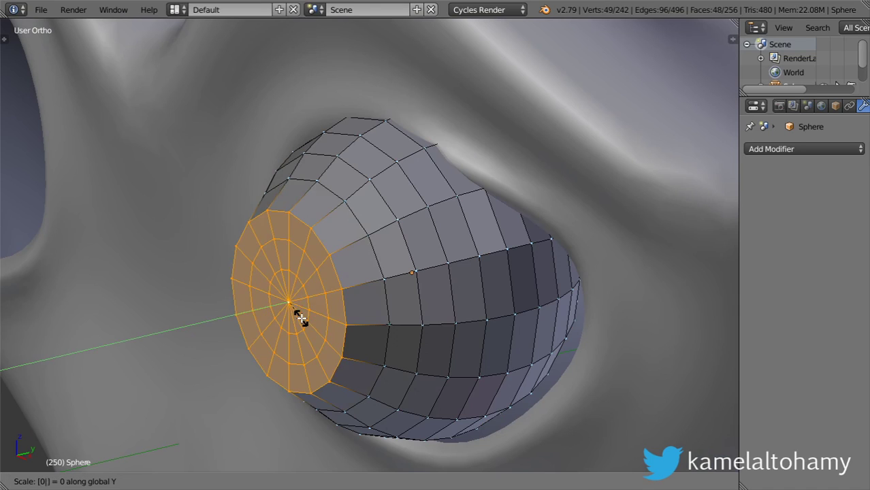
pyautogui.press('Return')
# Step: Shift the disc, extrude it inward into a recessed iris, and add an edge loop
pyautogui.press('g')
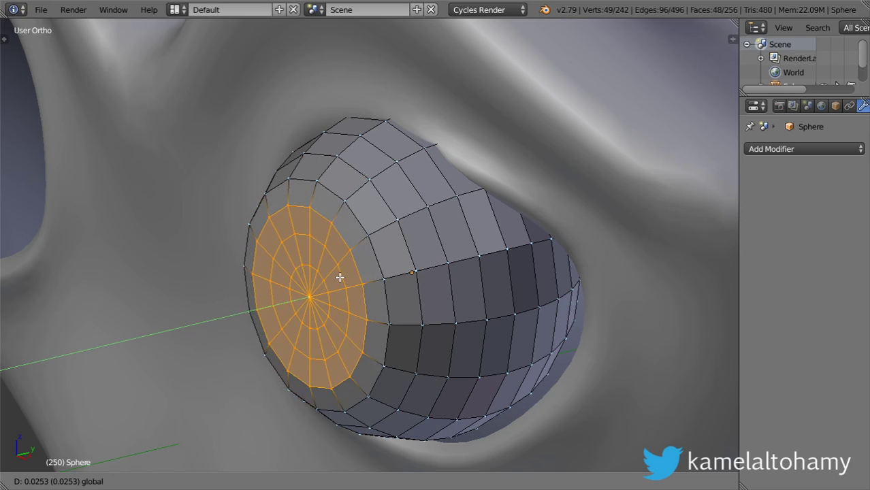
pyautogui.click(342, 280)
pyautogui.press('e')
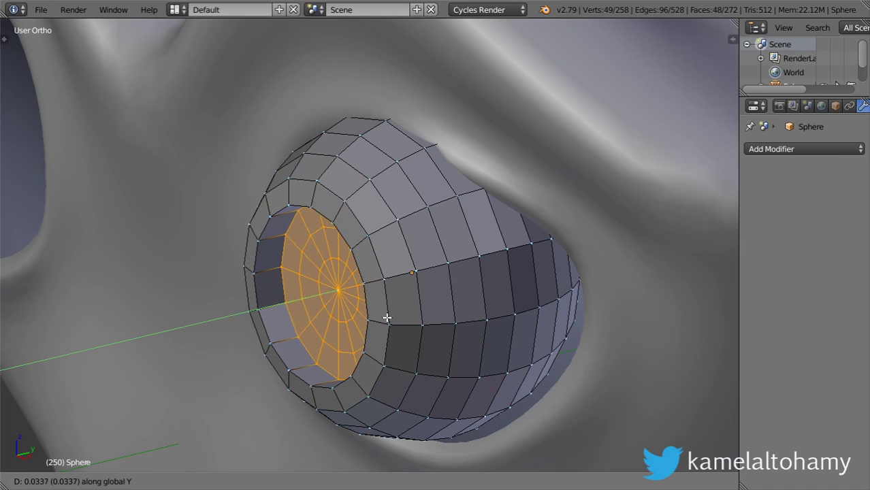
pyautogui.click(386, 317)
pyautogui.scroll(2, 250, 362)
pyautogui.hotkey('ctrl', 'r')
pyautogui.click(250, 364)
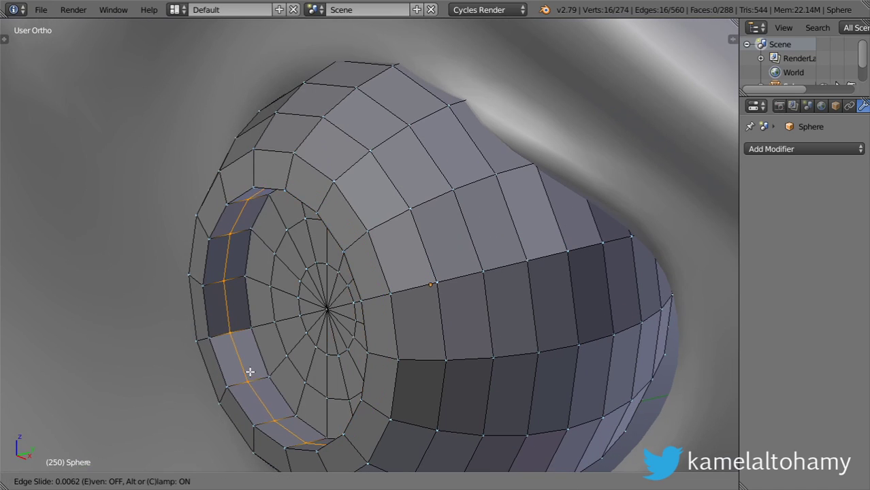
pyautogui.click(250, 367)
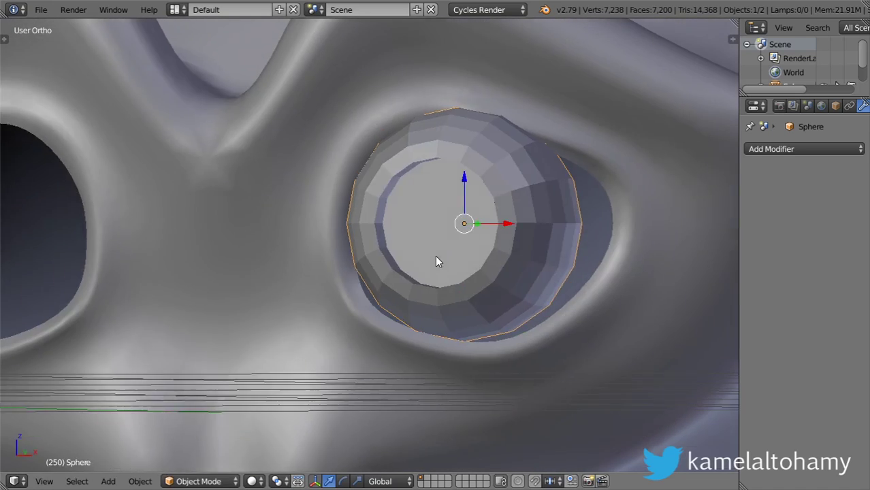
# Step: From the side view in wireframe, move the eye along Y into the socket
pyautogui.moveTo(438, 262); pyautogui.dragTo(500, 289, button='middle')
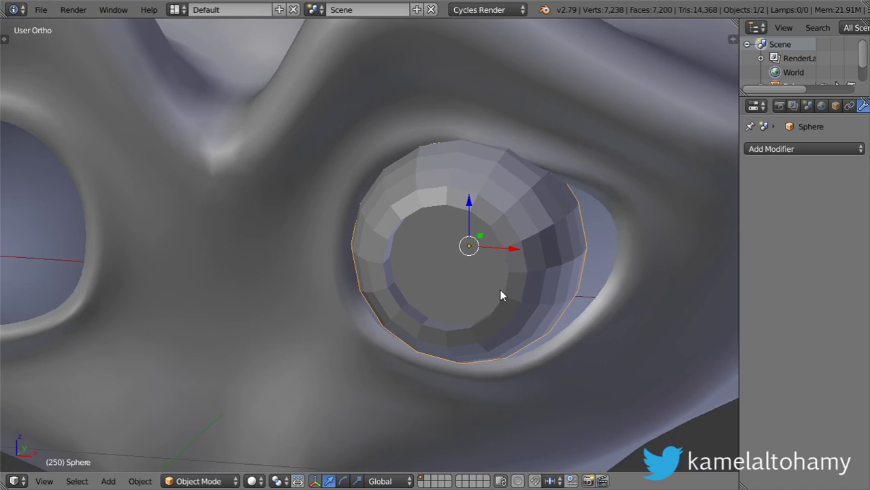
pyautogui.press('KP_3')
pyautogui.press('z')
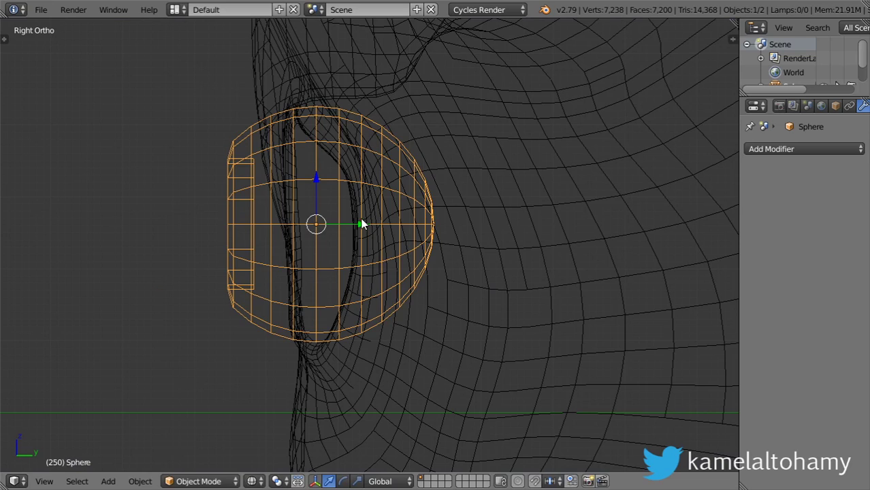
pyautogui.moveTo(361, 225); pyautogui.dragTo(405, 271)
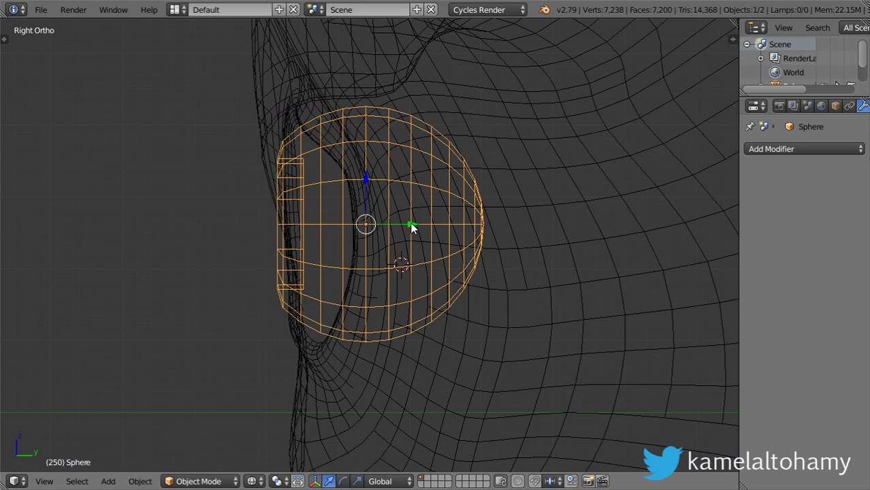
pyautogui.press('z')
pyautogui.moveTo(412, 233)
pyautogui.mouseDown(button='middle')
pyautogui.moveTo(391, 299)
pyautogui.moveTo(481, 314)
pyautogui.moveTo(535, 309)
pyautogui.moveTo(517, 305)
pyautogui.mouseUp(button='middle')
pyautogui.scroll(1, 538, 307)
pyautogui.scroll(1, 538, 307)
# Step: Stretch the eye about 1.23 wider on X, adjust its Z scale and shift it slightly left
pyautogui.press('s')
pyautogui.press('x')
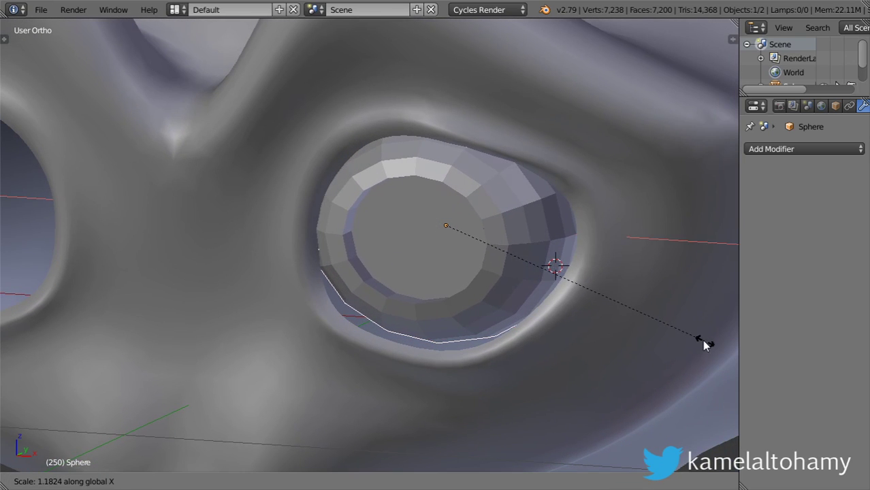
pyautogui.press('Escape')
pyautogui.press('s')
pyautogui.press('z')
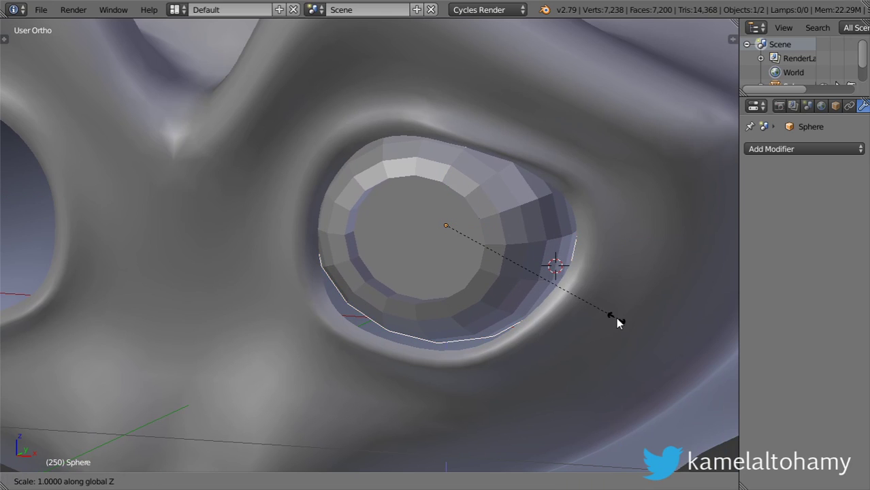
pyautogui.click(664, 113)
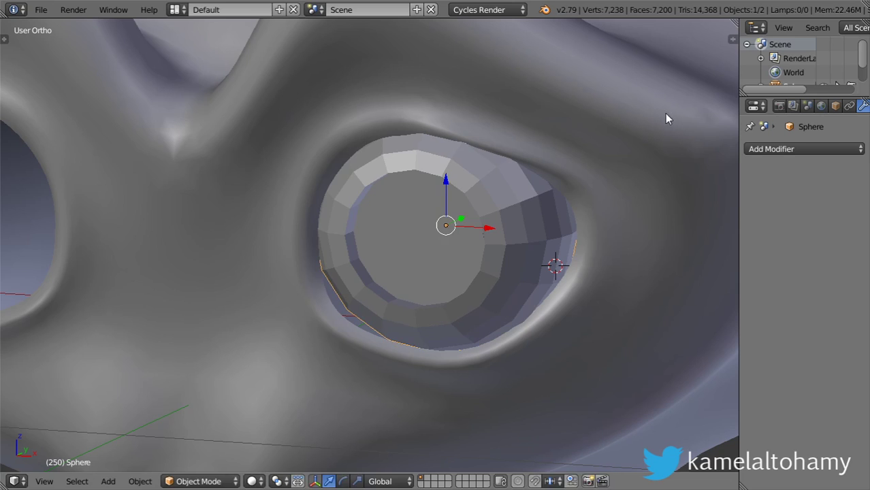
pyautogui.press('g')
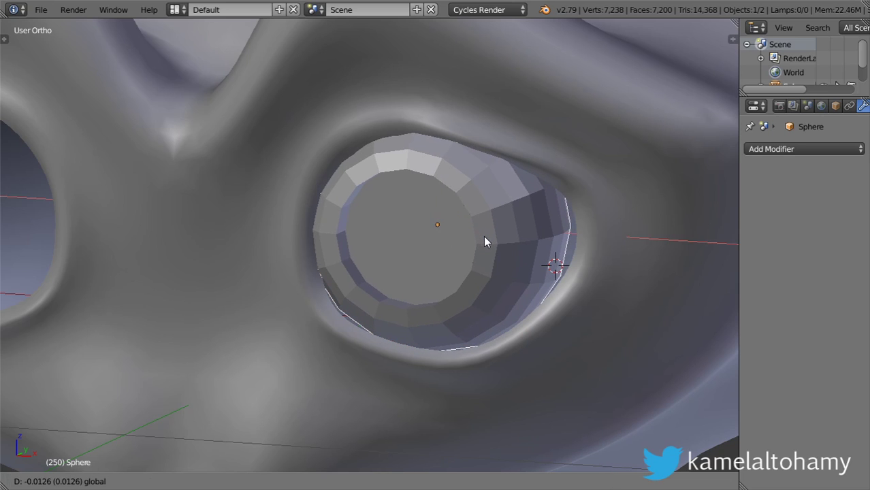
pyautogui.click(484, 236)
pyautogui.press('s')
pyautogui.press('x')
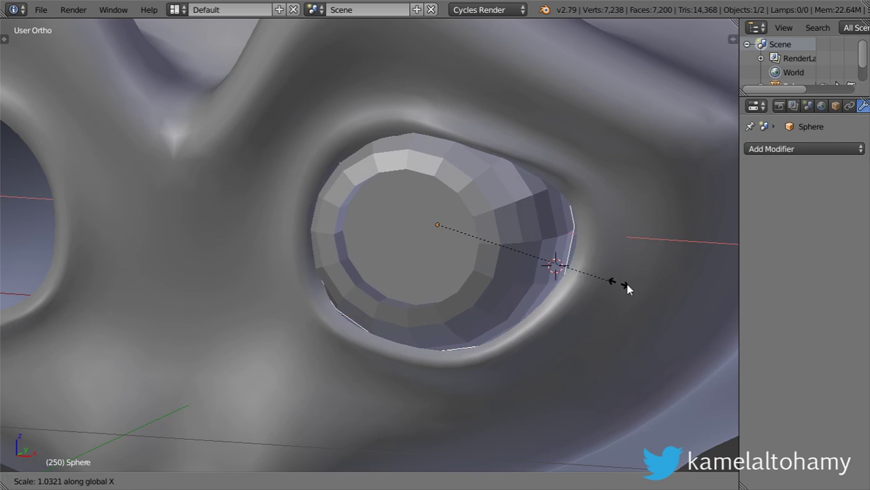
pyautogui.click(627, 220)
# Step: From the top view in wireframe, rotate the eye about Z so it faces forward
pyautogui.scroll(-5, 446, 243)
pyautogui.moveTo(445, 243); pyautogui.dragTo(419, 241, button='middle')
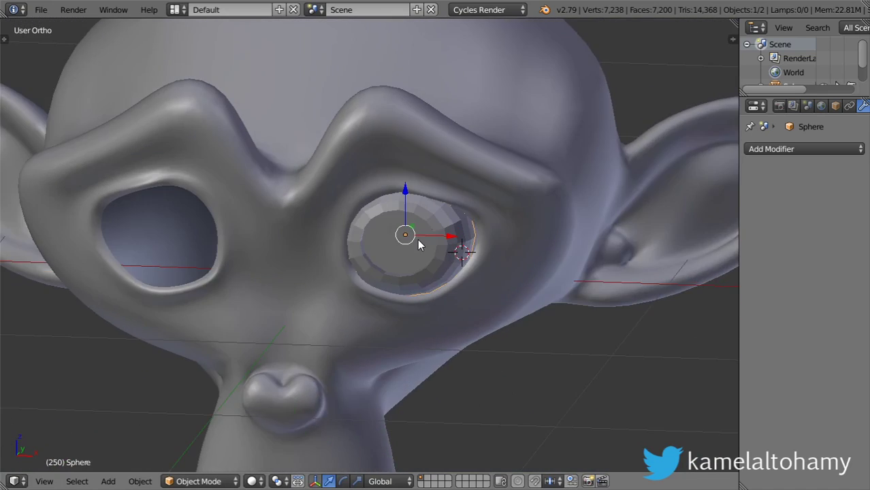
pyautogui.scroll(3, 476, 268)
pyautogui.scroll(-3, 474, 265)
pyautogui.press('KP_7')
pyautogui.scroll(-1, 484, 272)
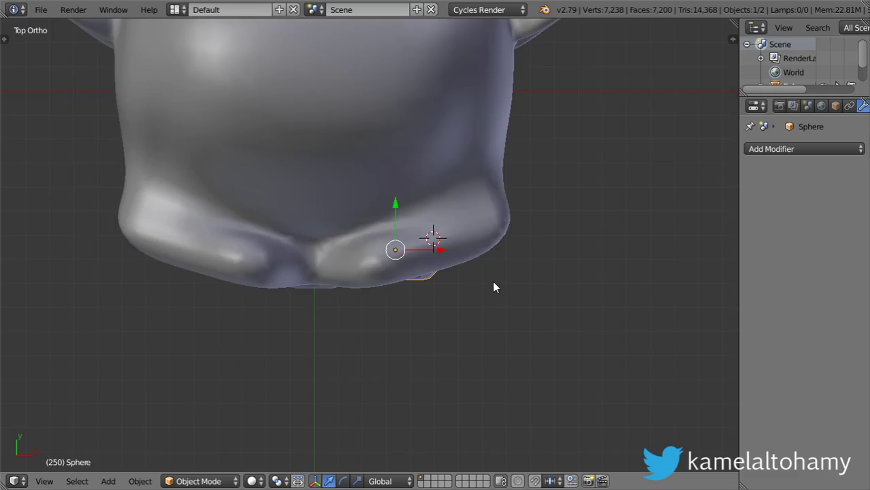
pyautogui.press('z')
pyautogui.scroll(2, 495, 281)
pyautogui.scroll(1, 483, 276)
pyautogui.scroll(2, 506, 309)
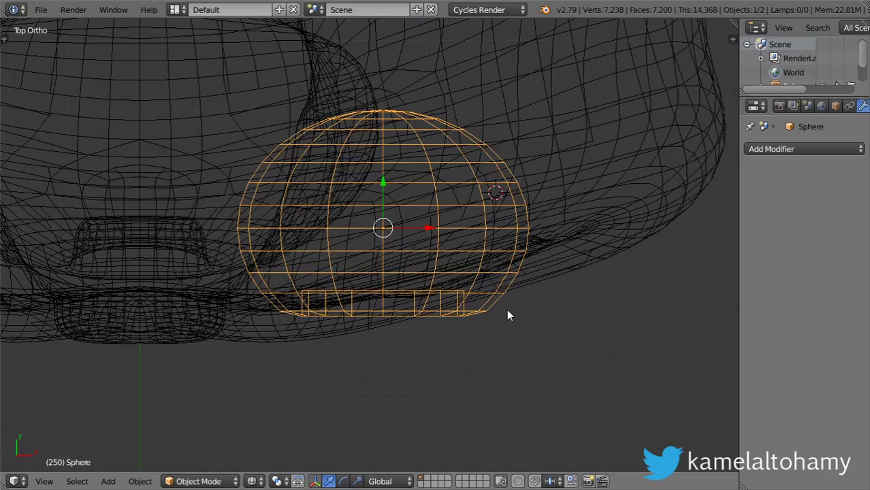
pyautogui.press('r')
pyautogui.press('Escape')
pyautogui.press('s')
pyautogui.press('x')
pyautogui.press('Escape')
pyautogui.press('r')
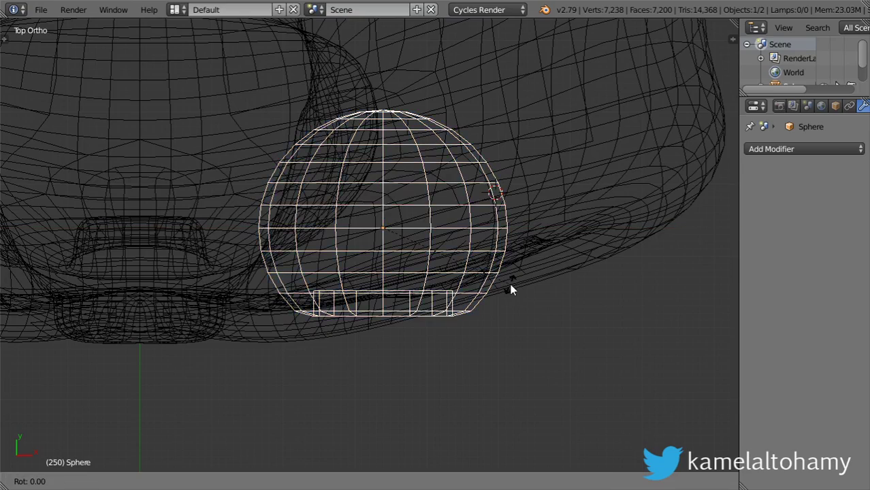
pyautogui.press('z')
pyautogui.click(516, 262)
# Step: Back in solid shading, widen the eye once more along X
pyautogui.press('z')
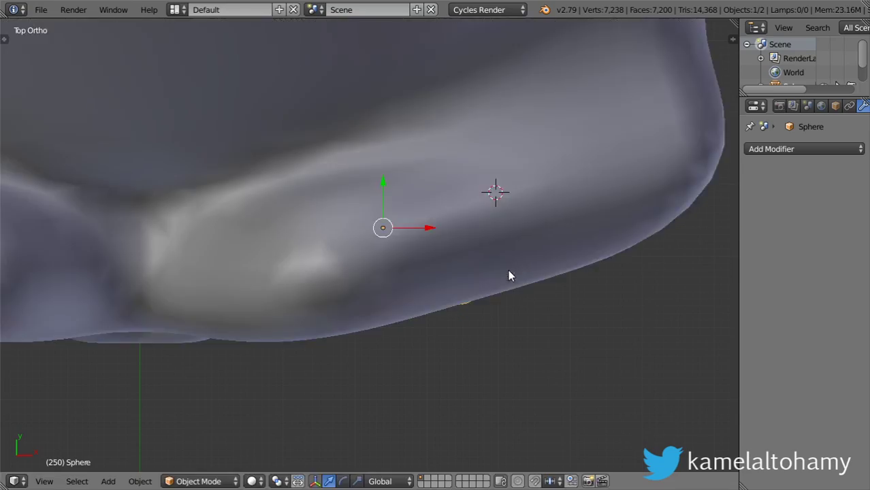
pyautogui.moveTo(509, 272)
pyautogui.mouseDown(button='middle')
pyautogui.moveTo(442, 206)
pyautogui.moveTo(457, 180)
pyautogui.moveTo(498, 166)
pyautogui.mouseUp(button='middle')
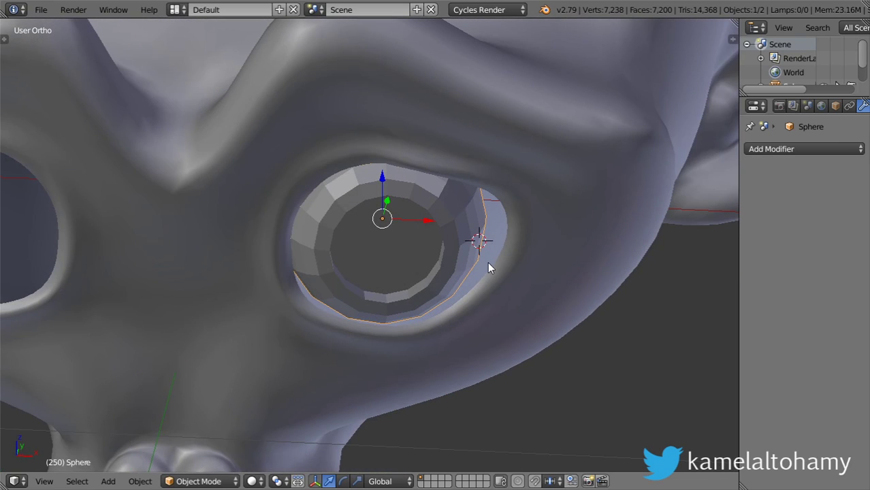
pyautogui.press('s')
pyautogui.press('x')
pyautogui.click(642, 267)
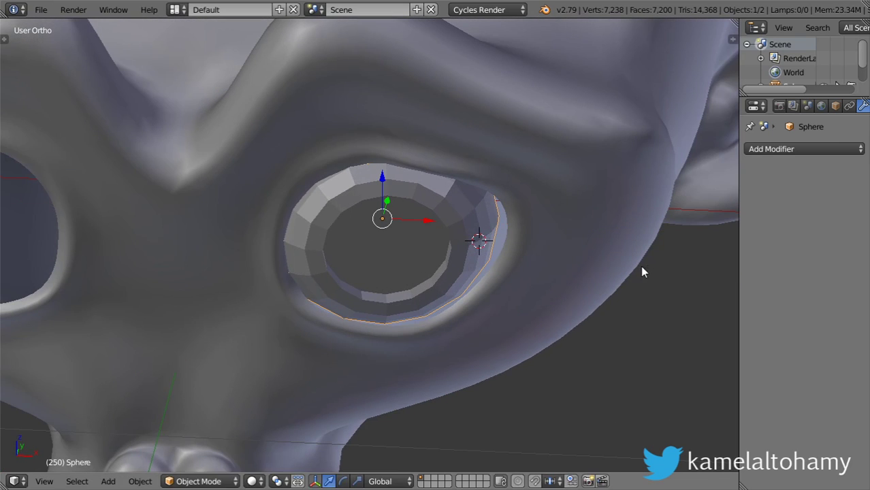
# Step: Nudge the eye sphere sideways along X into the socket
pyautogui.press('g')
pyautogui.press('x')
pyautogui.click(430, 238)
pyautogui.scroll(-6, 430, 238)
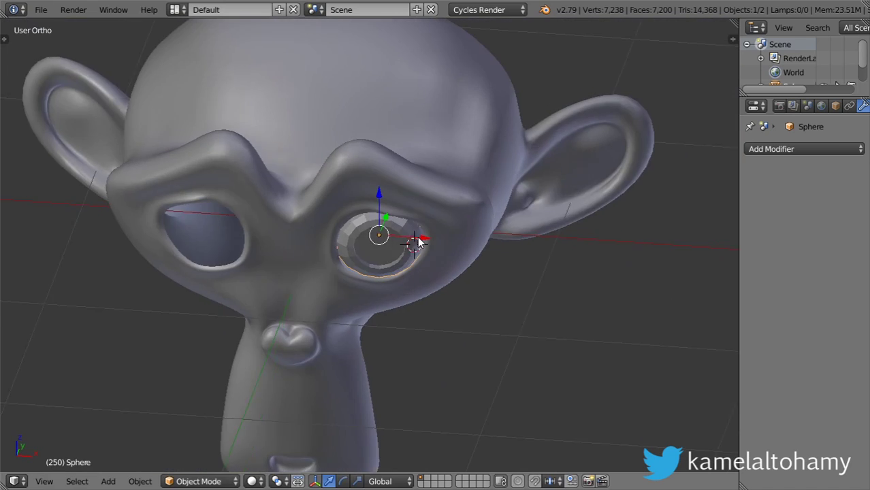
pyautogui.moveTo(422, 235); pyautogui.dragTo(388, 230, button='middle')
# Step: Add a level 1 Subdivision Surface modifier to the eye and shade it smooth
pyautogui.hotkey('ctrl', '1')
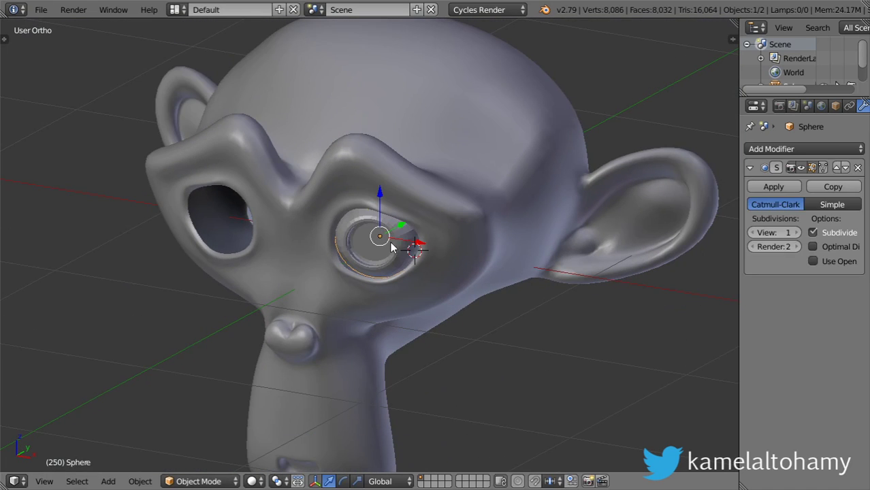
pyautogui.click(750, 167)
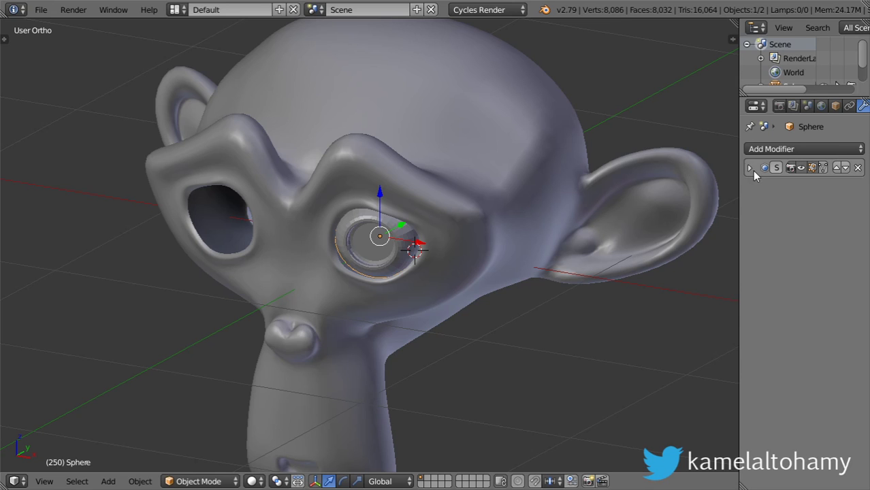
pyautogui.scroll(4, 381, 260)
pyautogui.press('t')
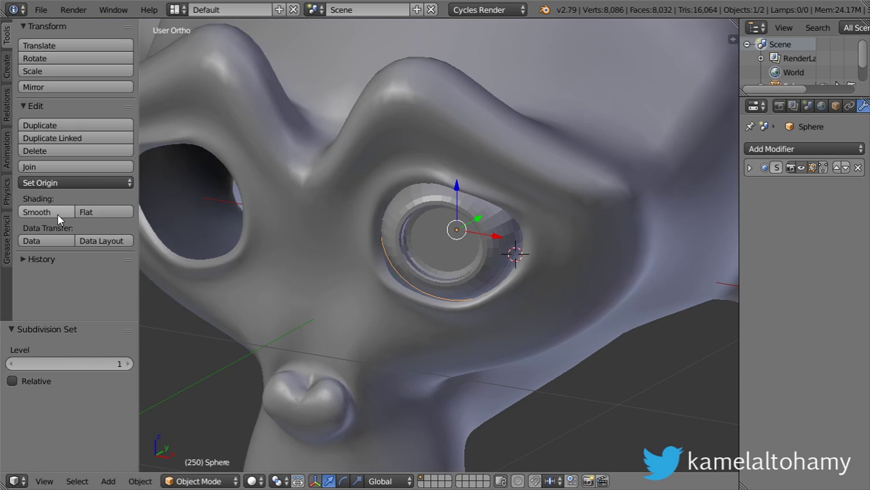
pyautogui.click(57, 212)
pyautogui.press('t')
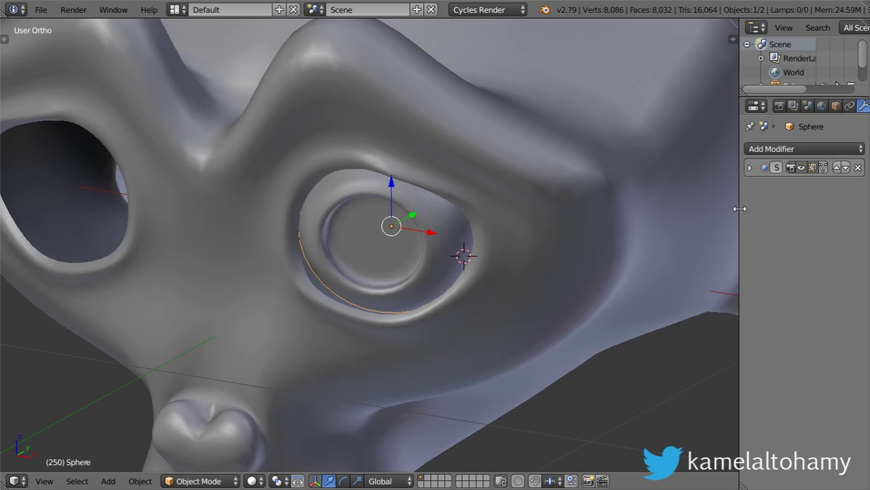
# Step: Widen the properties area and select the Suzanne head
pyautogui.moveTo(741, 208); pyautogui.dragTo(618, 216)
pyautogui.scroll(-5, 514, 189)
pyautogui.rightClick(511, 187)
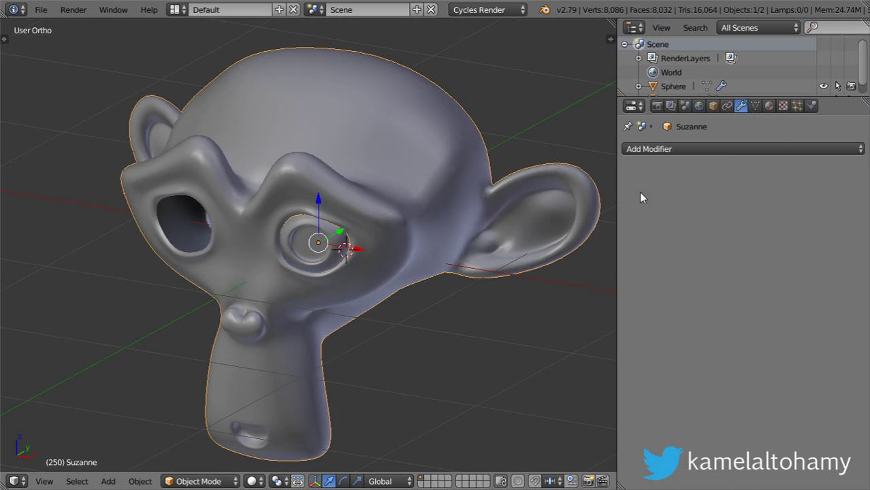
# Step: Create a new material 'body' for Suzanne and set its viewport colour to orange
pyautogui.click(769, 106)
pyautogui.click(721, 190)
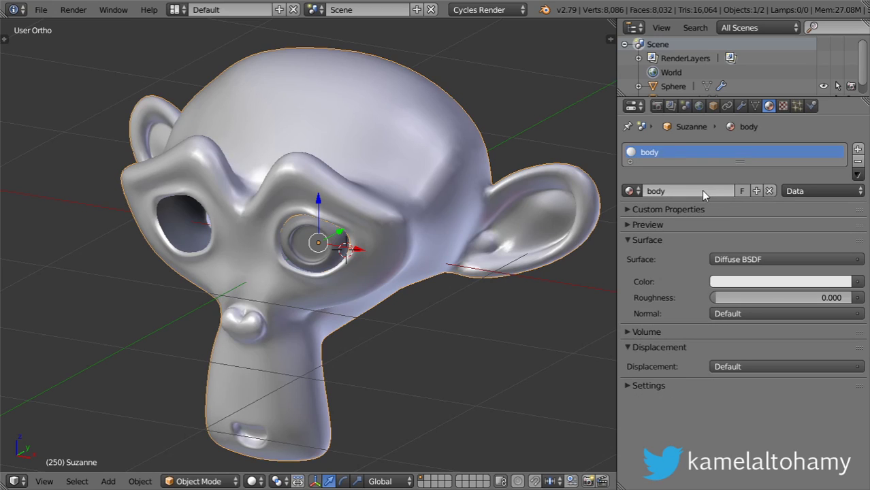
pyautogui.click(670, 383)
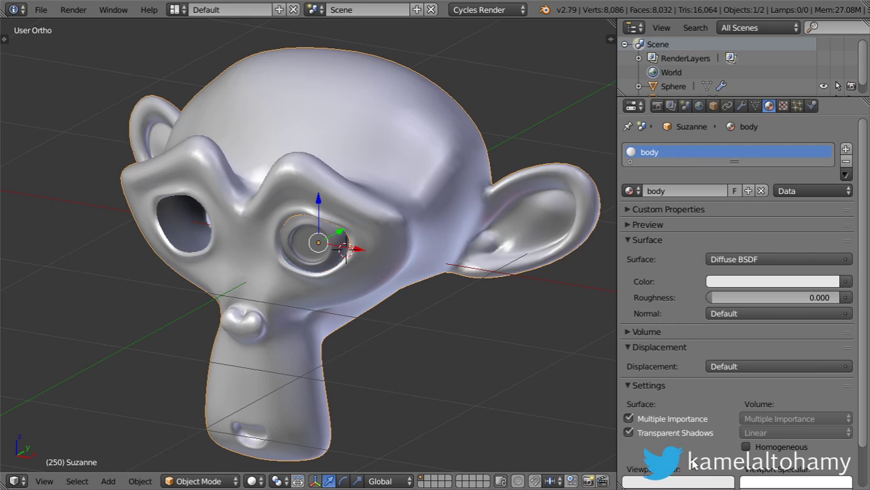
pyautogui.click(700, 481)
pyautogui.click(656, 382)
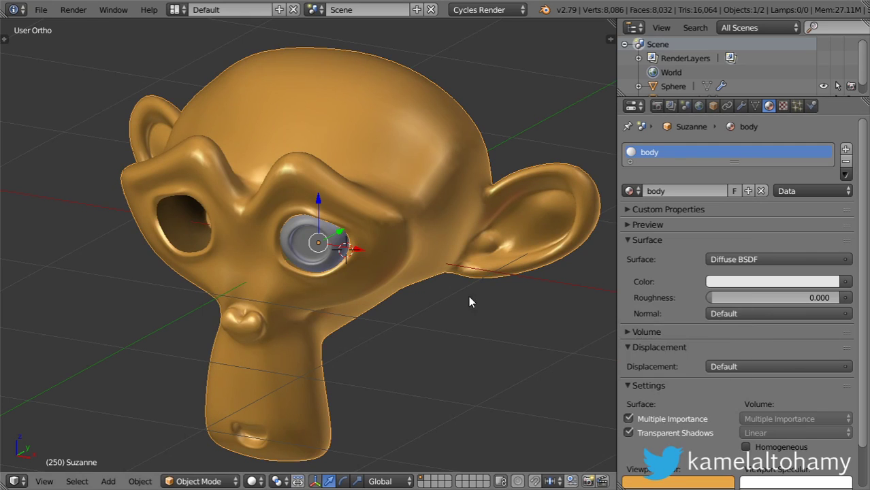
pyautogui.scroll(4, 345, 277)
# Step: Select the eye sphere and give it a new white material named 'eye'
pyautogui.rightClick(355, 269)
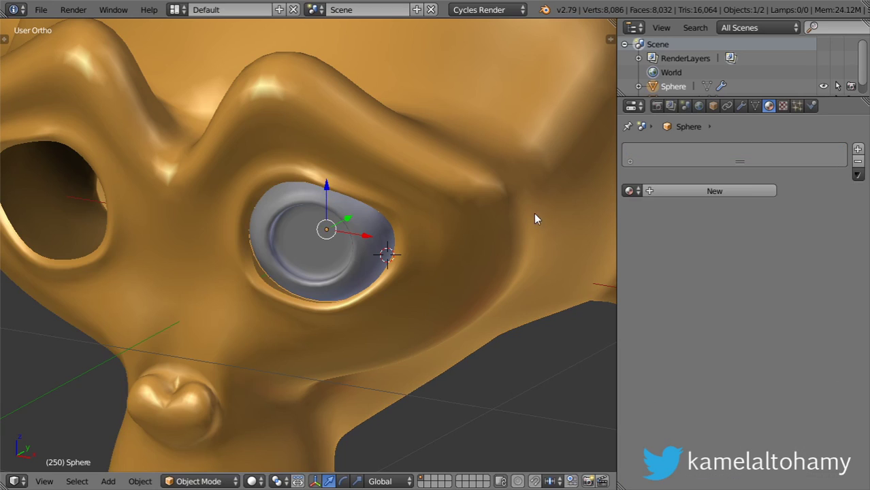
pyautogui.click(714, 191)
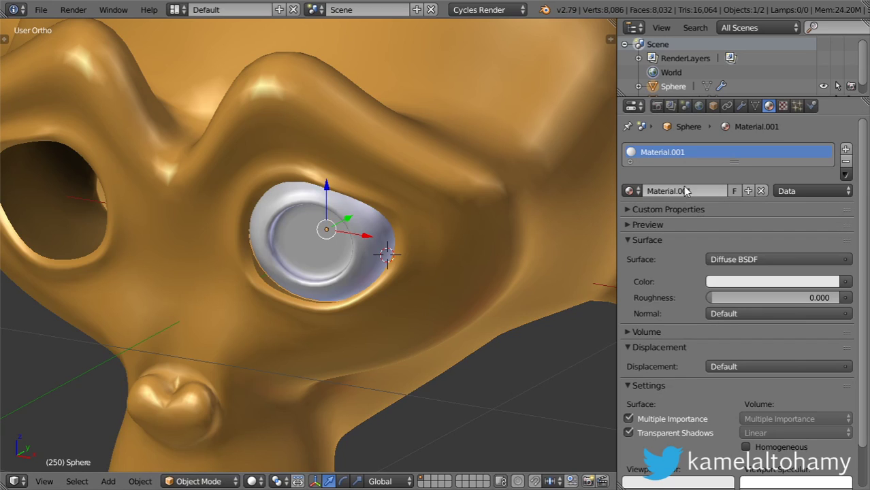
pyautogui.doubleClick(704, 192)
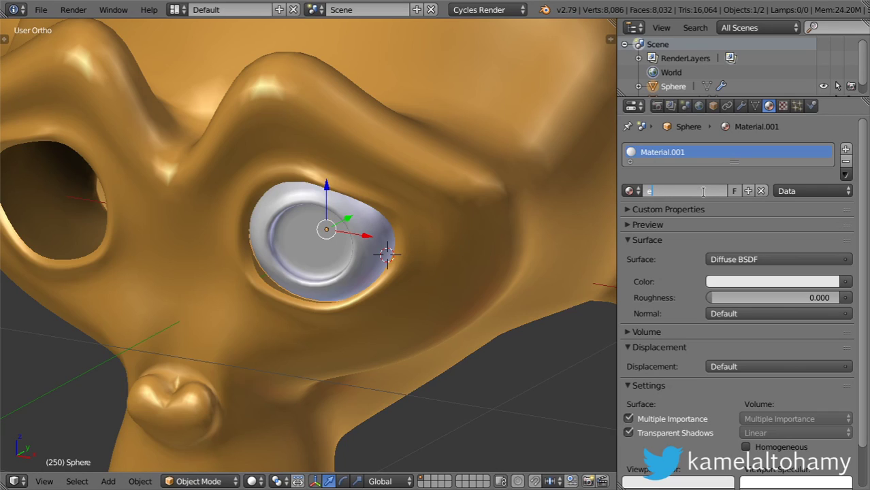
pyautogui.press('Return')
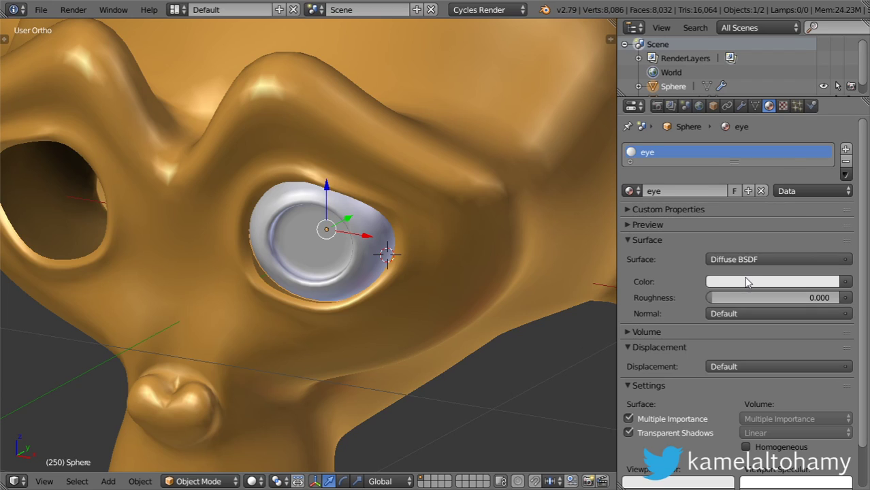
pyautogui.click(742, 280)
pyautogui.click(831, 101)
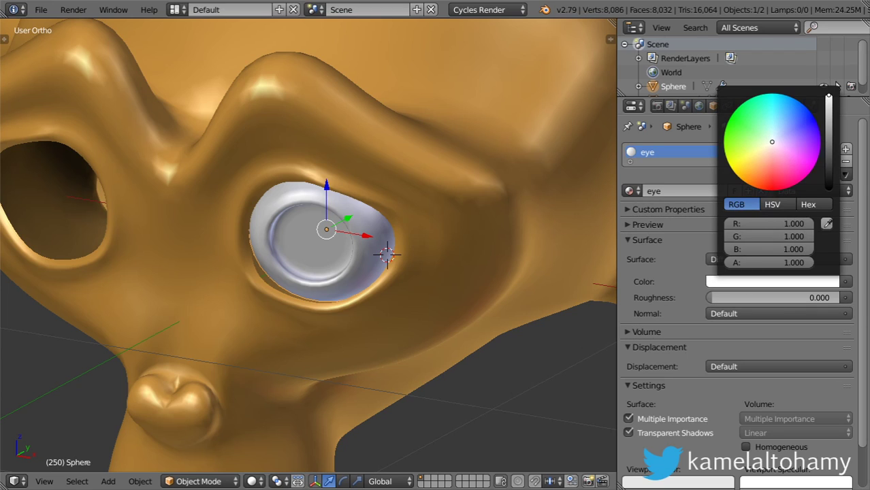
pyautogui.click(734, 283)
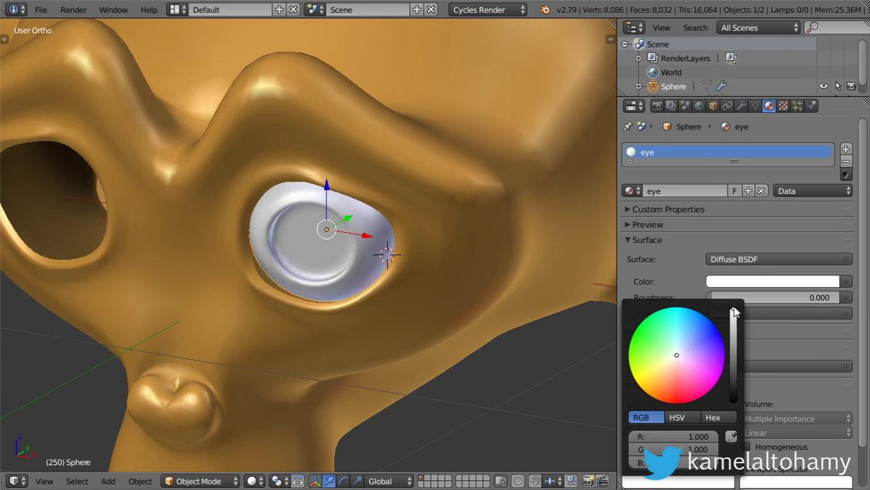
pyautogui.press('Tab')
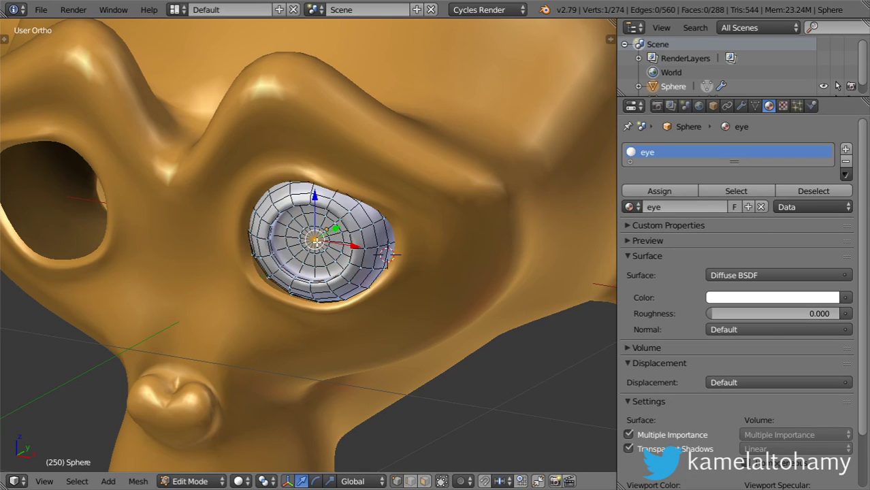
# Step: Select the inner pupil rings and assign them a new second material named 'black'
pyautogui.press('ctrl+KP_Add')
pyautogui.press('ctrl+KP_Add')
pyautogui.press('ctrl+KP_Add')
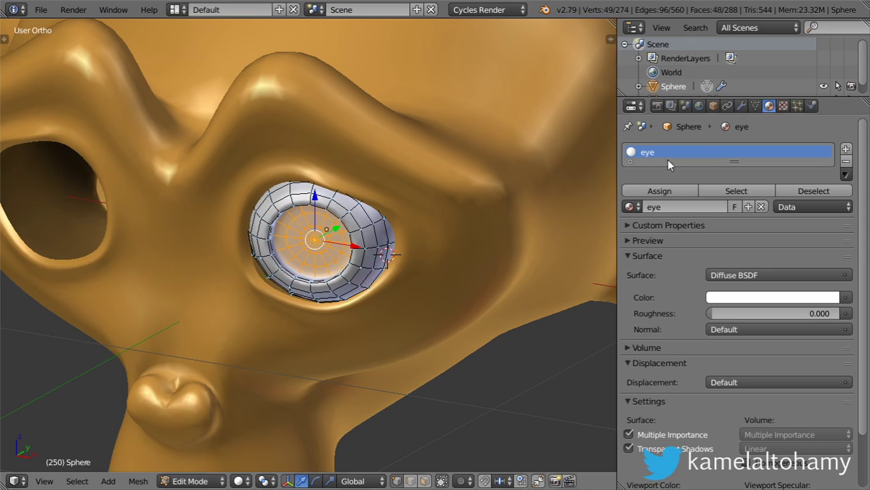
pyautogui.click(845, 149)
pyautogui.click(722, 236)
pyautogui.doubleClick(700, 236)
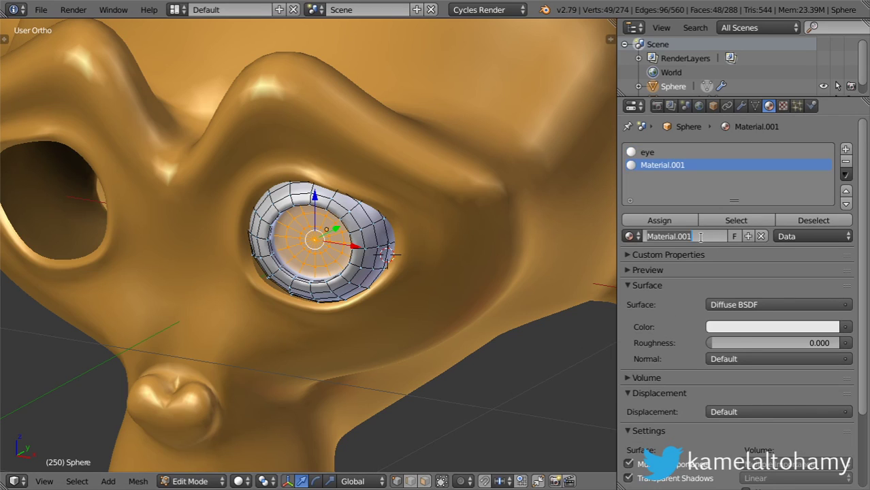
pyautogui.write('black')
pyautogui.press('Return')
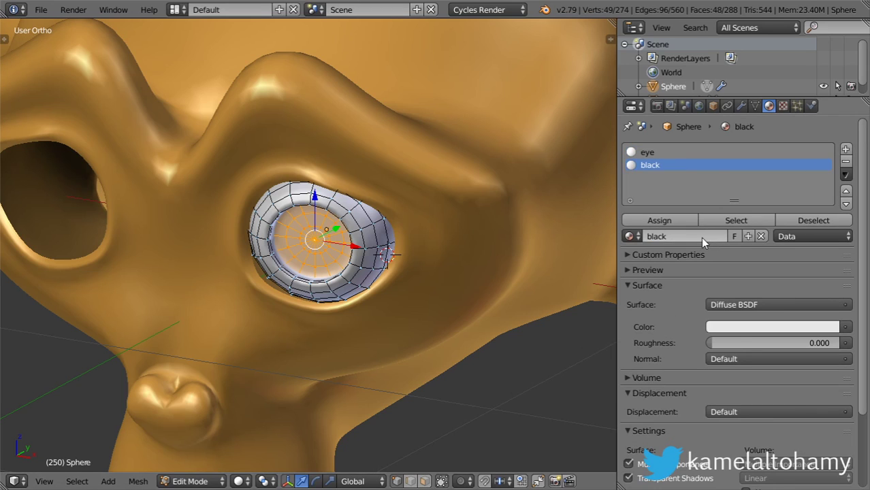
pyautogui.click(671, 223)
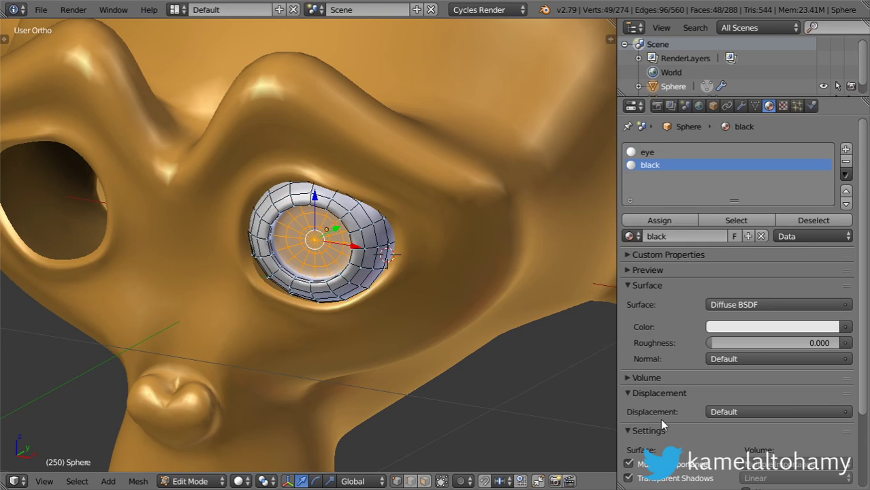
pyautogui.scroll(-3, 664, 424)
# Step: Make 'black' near-black and assign it to the pupil grown by one more ring
pyautogui.click(773, 235)
pyautogui.click(734, 341)
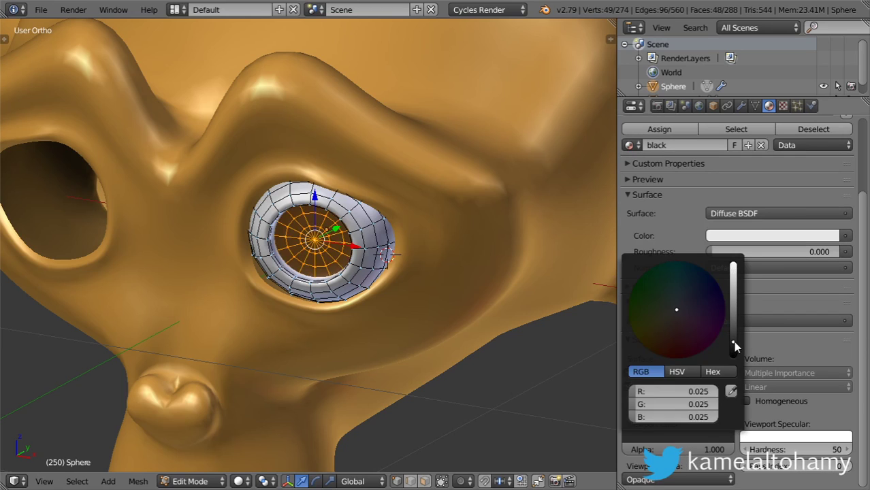
pyautogui.press('ctrl+KP_Add')
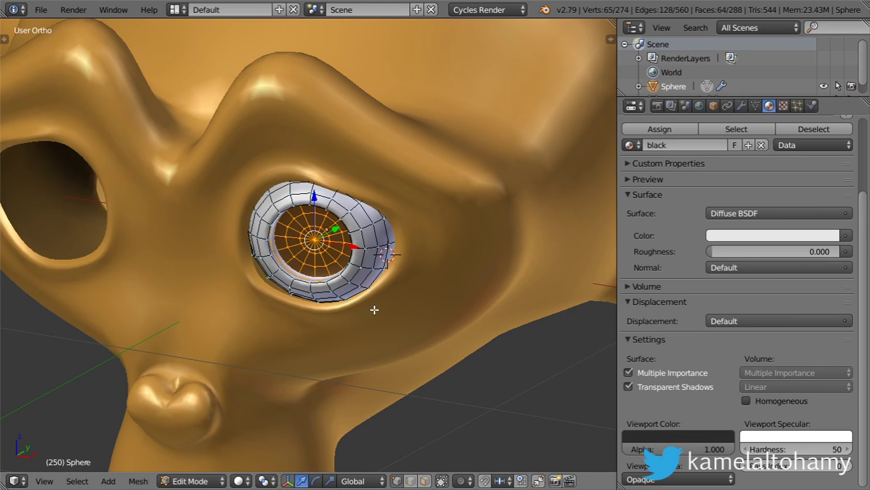
pyautogui.click(681, 131)
pyautogui.press('Tab')
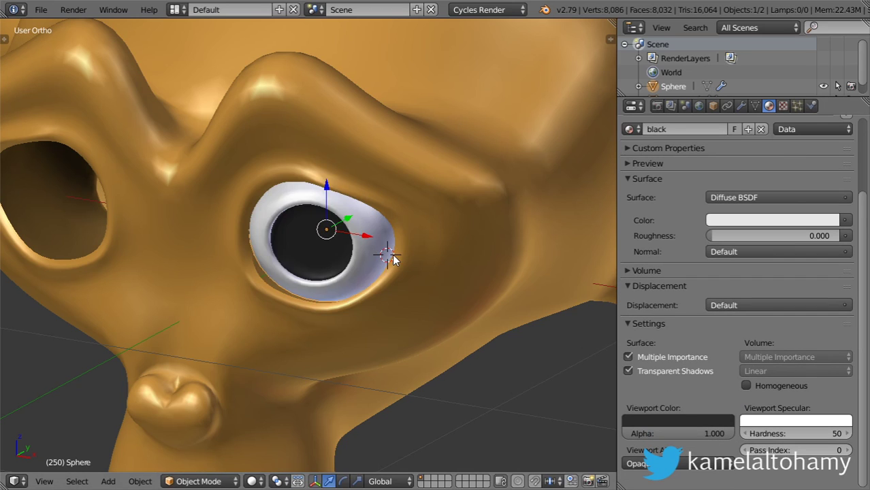
pyautogui.scroll(-3, 388, 262)
pyautogui.scroll(-3, 382, 268)
pyautogui.moveTo(382, 268)
pyautogui.mouseDown(button='middle')
pyautogui.moveTo(409, 243)
pyautogui.moveTo(374, 286)
pyautogui.mouseUp(button='middle')
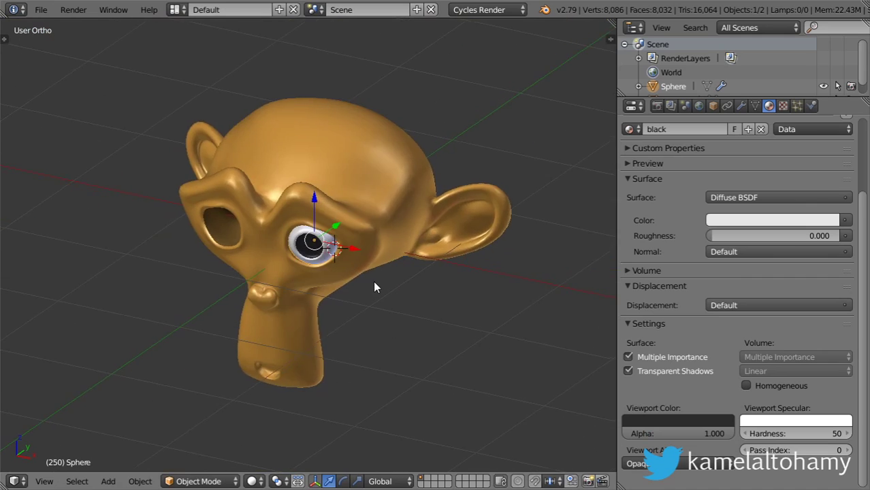
# Step: Add a Mirror modifier with Suzanne as mirror object and apply it to the eye
pyautogui.scroll(5, 373, 286)
pyautogui.click(740, 105)
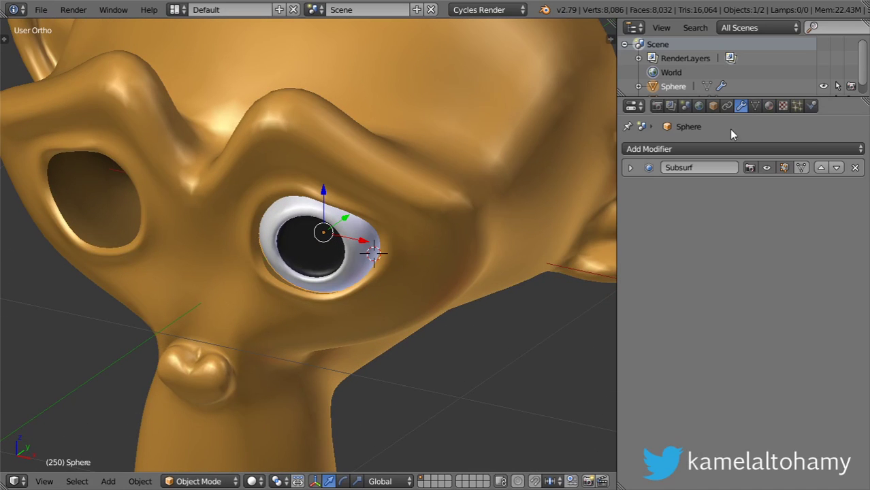
pyautogui.click(721, 150)
pyautogui.click(544, 275)
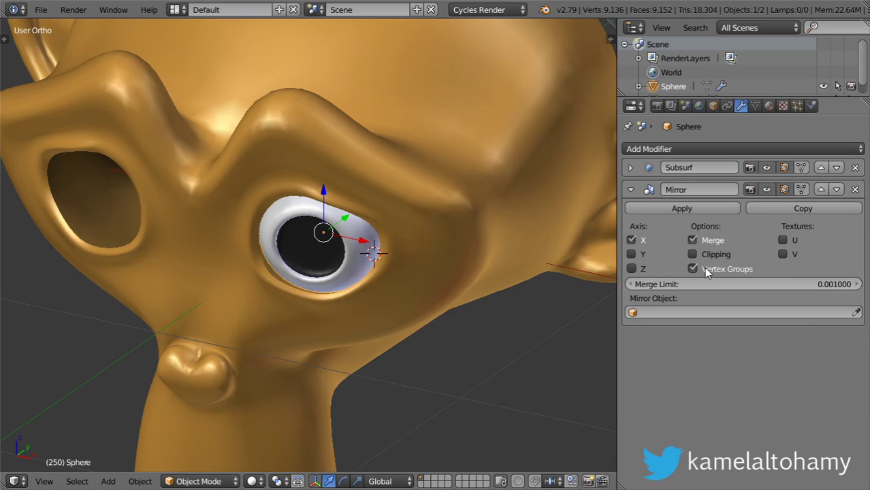
pyautogui.click(856, 313)
pyautogui.click(395, 133)
pyautogui.scroll(-4, 408, 145)
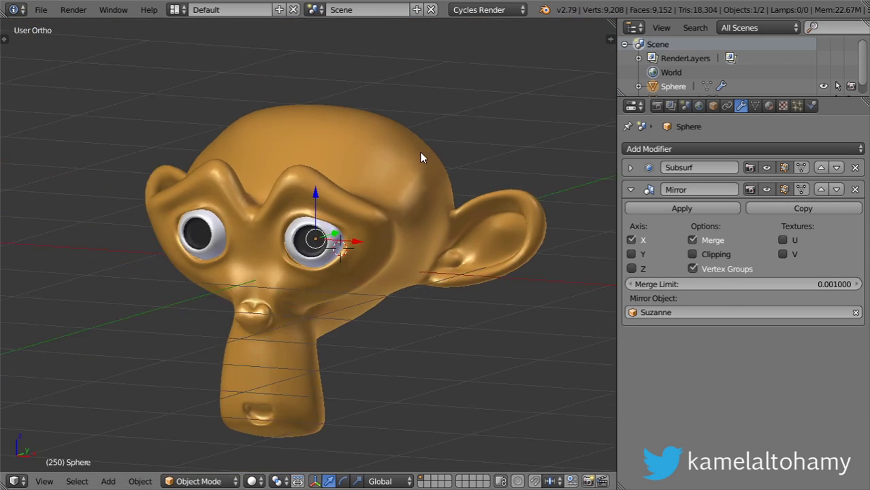
pyautogui.moveTo(420, 157); pyautogui.dragTo(476, 164, button='middle')
pyautogui.click(682, 208)
# Step: Separate the mirrored eye copy into its own object, then reselect the original eye
pyautogui.press('Tab')
pyautogui.scroll(4, 161, 260)
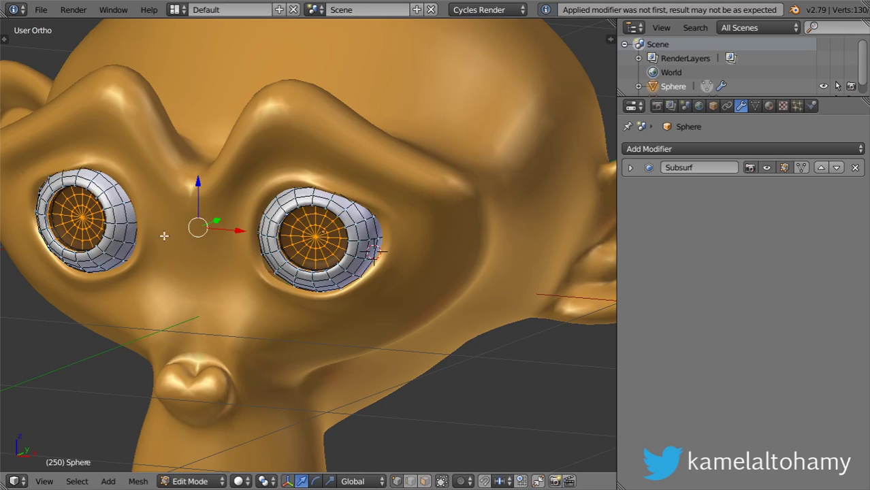
pyautogui.rightClick(115, 218)
pyautogui.hotkey('ctrl', 'l')
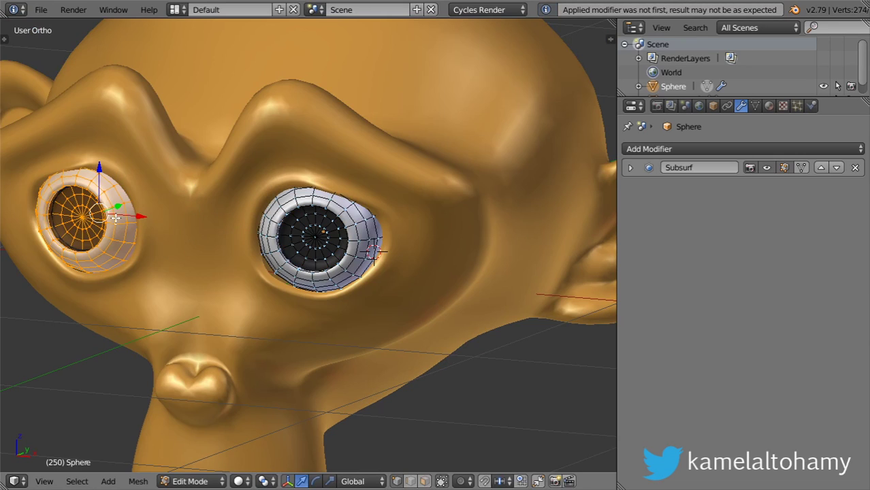
pyautogui.press('p')
pyautogui.click(117, 225)
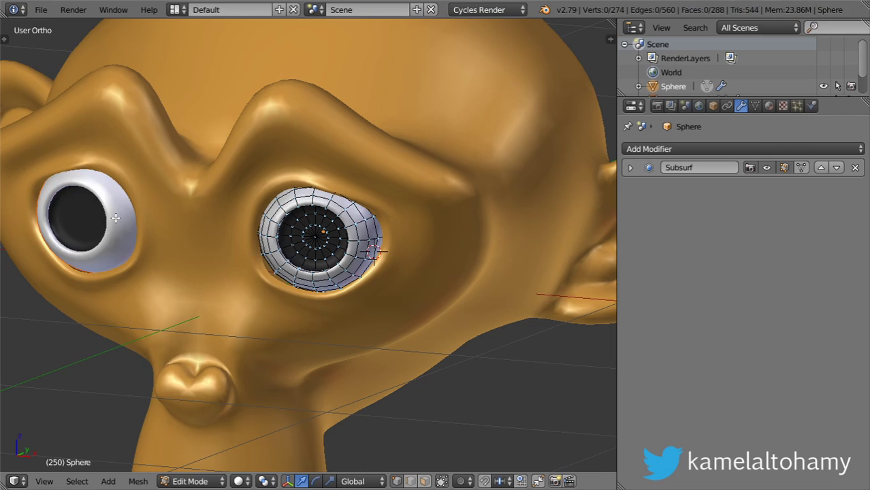
pyautogui.press('Tab')
pyautogui.rightClick(311, 247)
pyautogui.rightClick(312, 247)
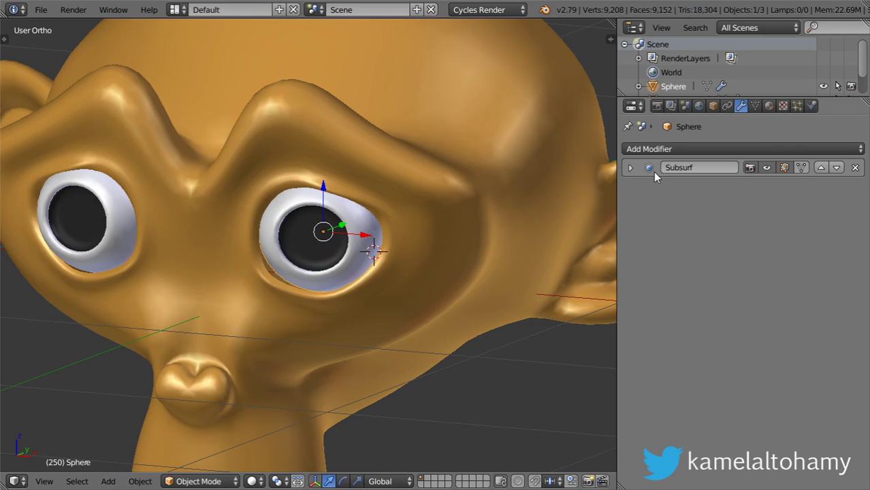
# Step: Rename the two eye objects 'left_eye' and 'right_eye'
pyautogui.click(713, 106)
pyautogui.click(718, 147)
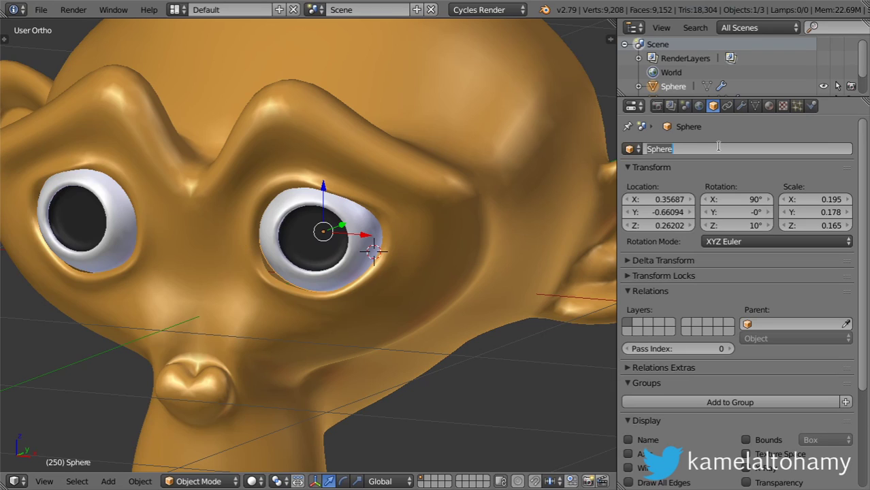
pyautogui.write('left_e')
pyautogui.write('ye')
pyautogui.press('Return')
pyautogui.rightClick(105, 215)
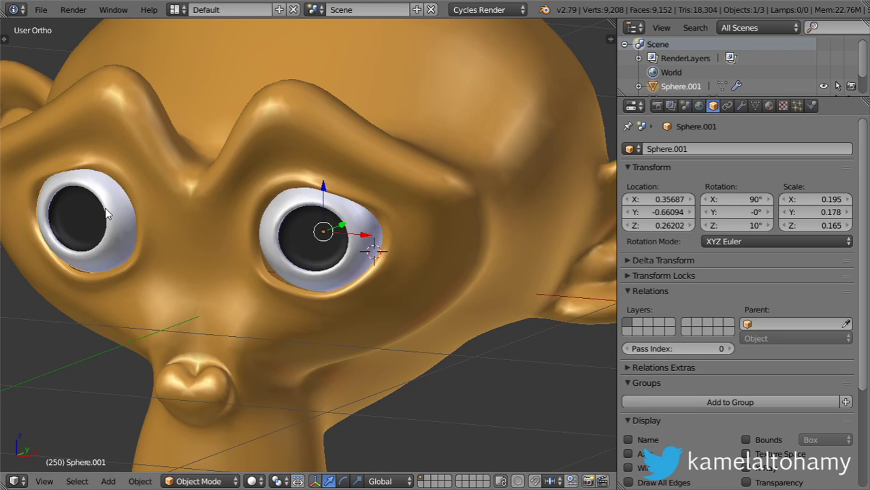
pyautogui.click(694, 148)
pyautogui.write('right_ey')
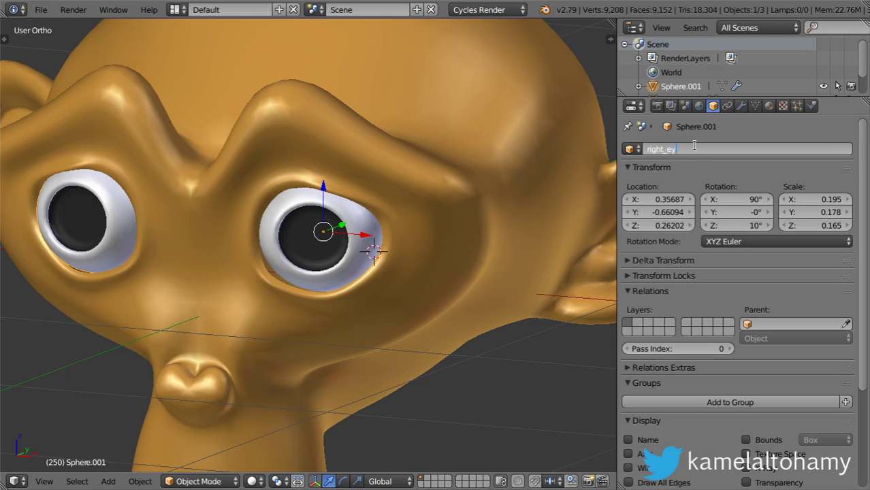
pyautogui.write('e')
pyautogui.press('Return')
# Step: View the head from above and from the side to locate the eyes
pyautogui.scroll(-1, 359, 331)
pyautogui.scroll(-4, 359, 331)
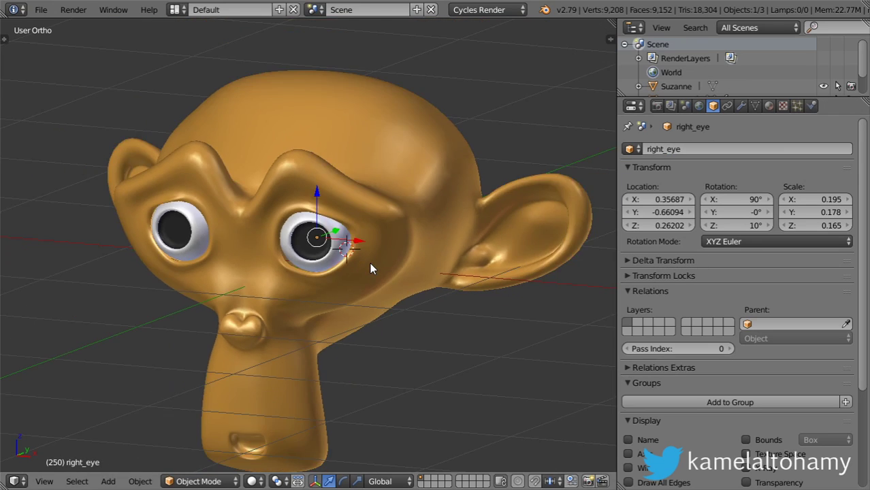
pyautogui.scroll(-2, 371, 267)
pyautogui.press('KP_7')
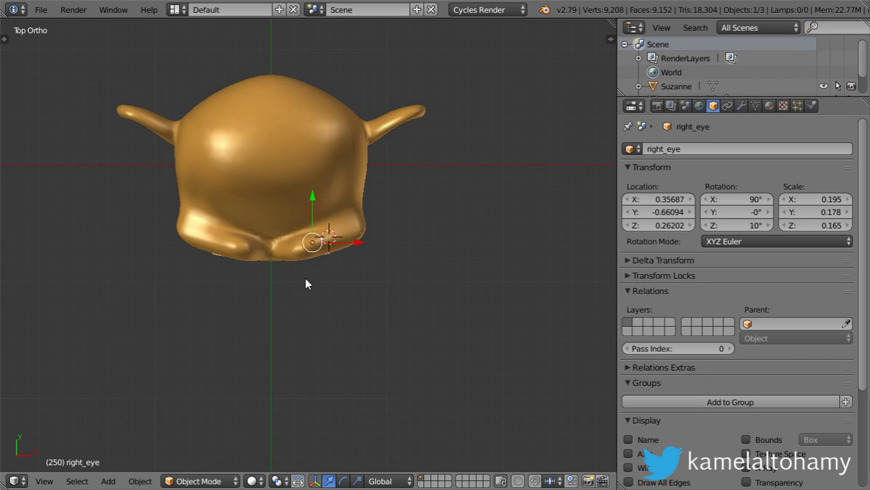
pyautogui.moveTo(305, 278)
pyautogui.keyDown('shift'); pyautogui.mouseDown(button='middle')
pyautogui.moveTo(260, 165)
pyautogui.moveTo(269, 150)
pyautogui.mouseUp(button='middle'); pyautogui.keyUp('shift')
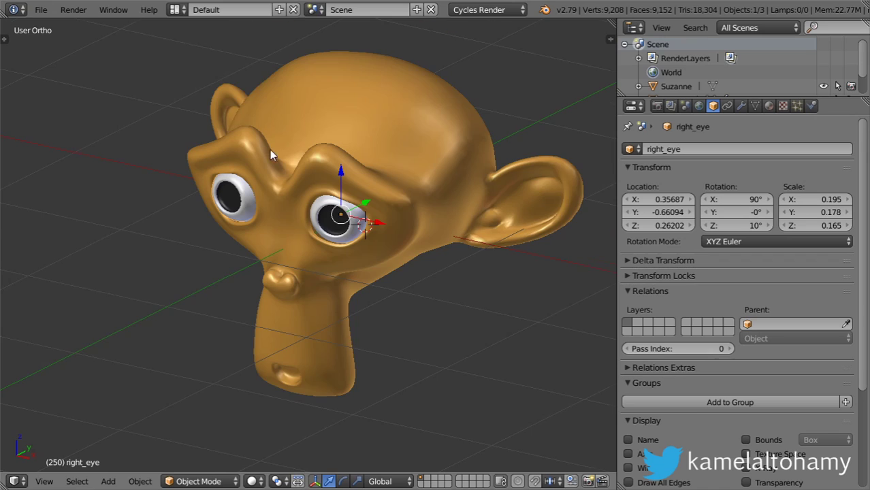
pyautogui.scroll(3, 373, 235)
pyautogui.moveTo(372, 235); pyautogui.dragTo(273, 272, button='middle')
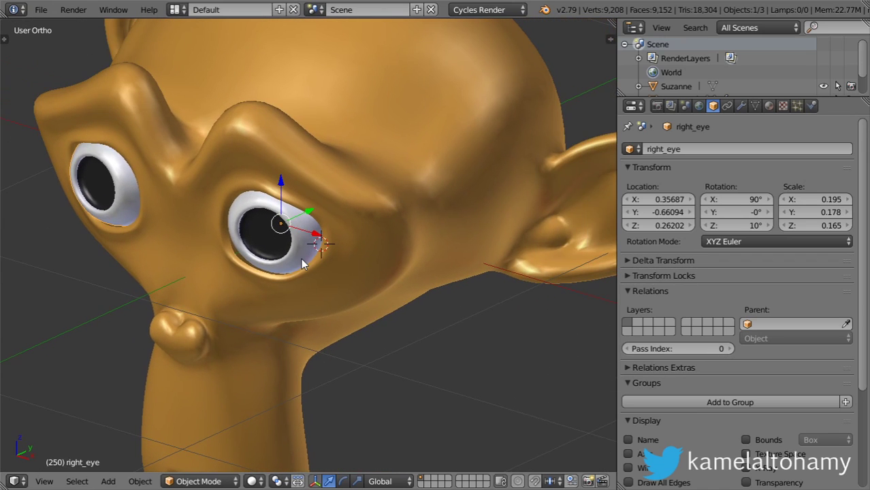
pyautogui.press('Tab')
pyautogui.scroll(2, 276, 238)
pyautogui.press('Tab')
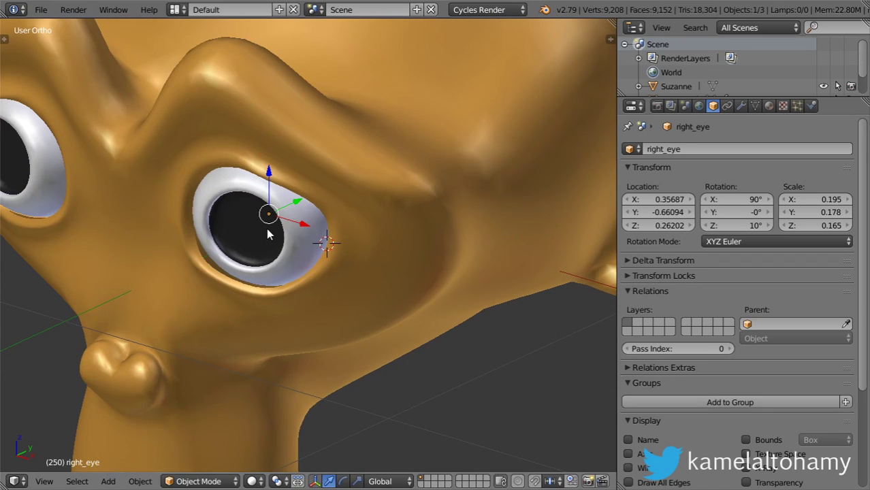
# Step: Select left_eye and snap the 3D cursor to its centre
pyautogui.rightClick(281, 247)
pyautogui.press('Tab')
pyautogui.press('z')
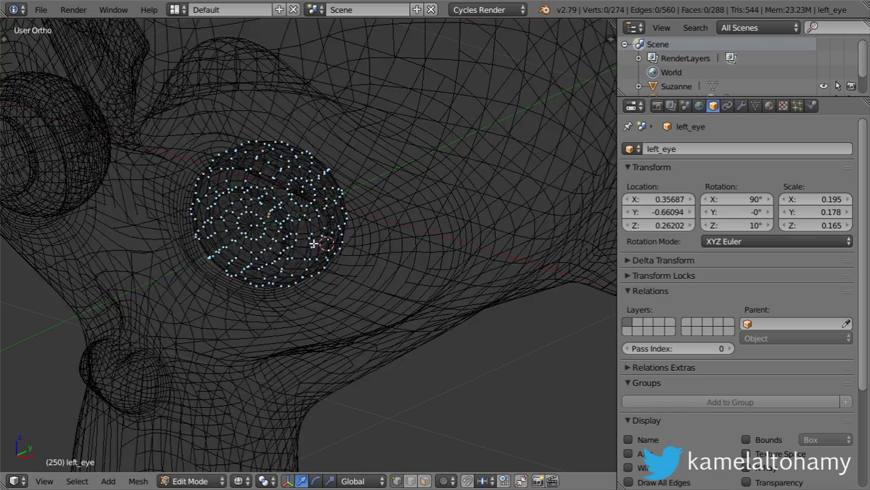
pyautogui.moveTo(311, 243); pyautogui.dragTo(329, 210, button='middle')
pyautogui.press('Tab')
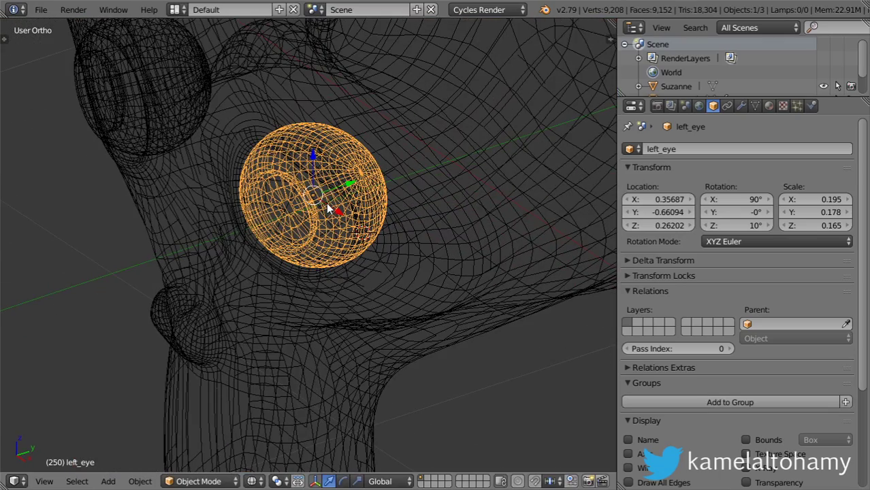
pyautogui.hotkey('shift', 's')
pyautogui.click(327, 207)
# Step: Add a single-bone armature at the left eye and enter its Edit Mode in right side view
pyautogui.hotkey('shift', 'a')
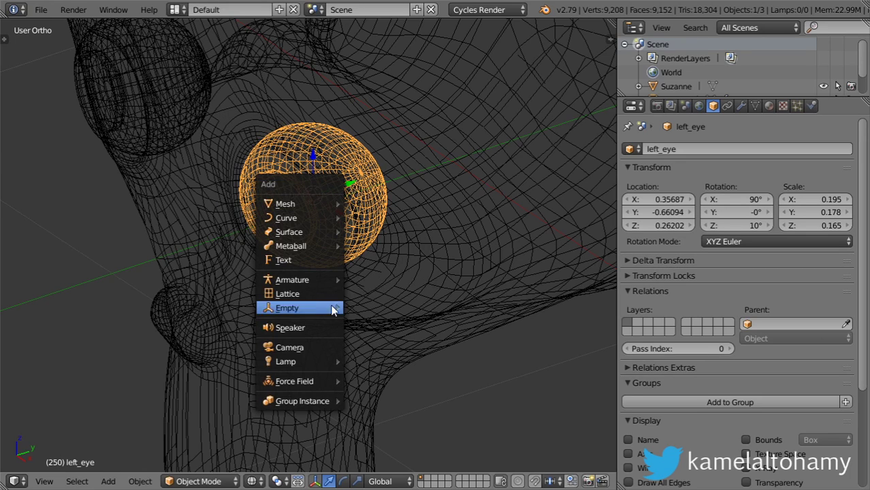
pyautogui.click(363, 276)
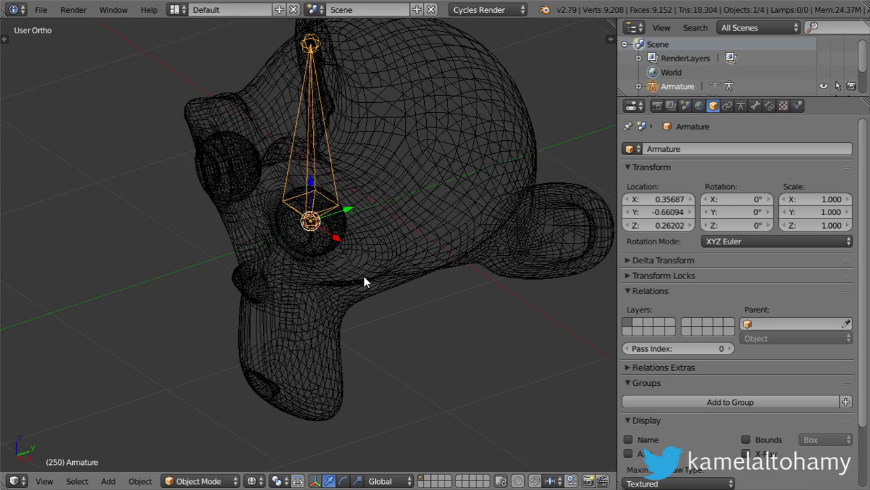
pyautogui.press('KP_3')
pyautogui.press('Tab')
pyautogui.scroll(1, 364, 276)
pyautogui.scroll(1, 381, 282)
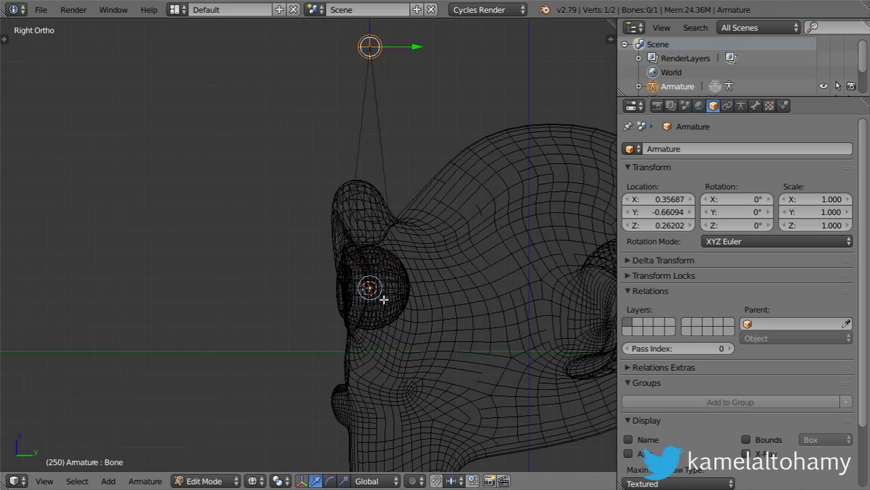
# Step: With the pivot set to 3D Cursor, rotate the bone 90° about X to point out of the eye
pyautogui.click(278, 482)
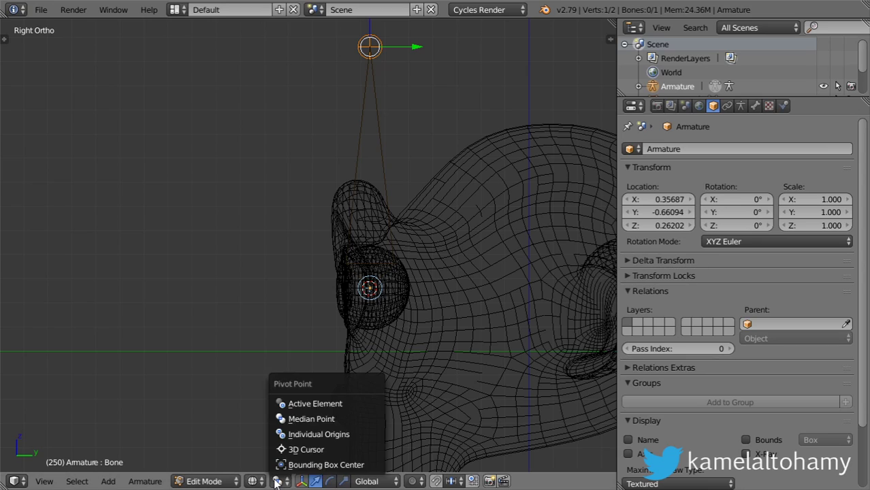
pyautogui.click(306, 449)
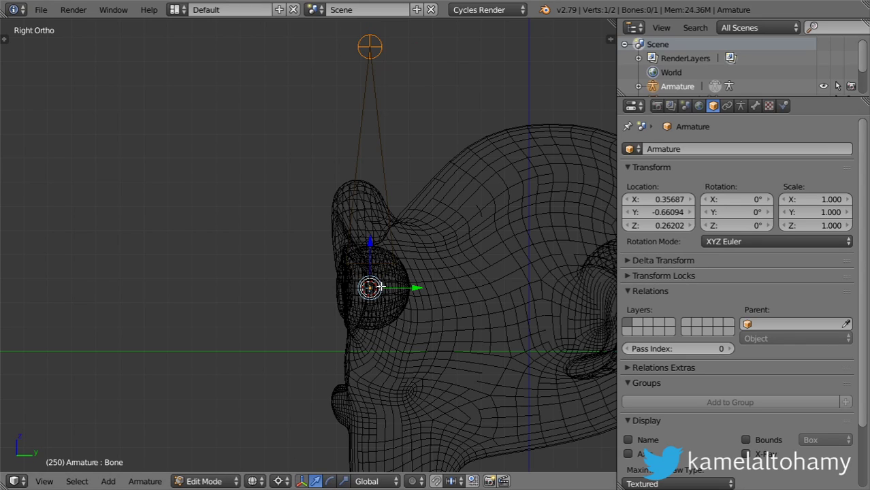
pyautogui.press('a')
pyautogui.press('a')
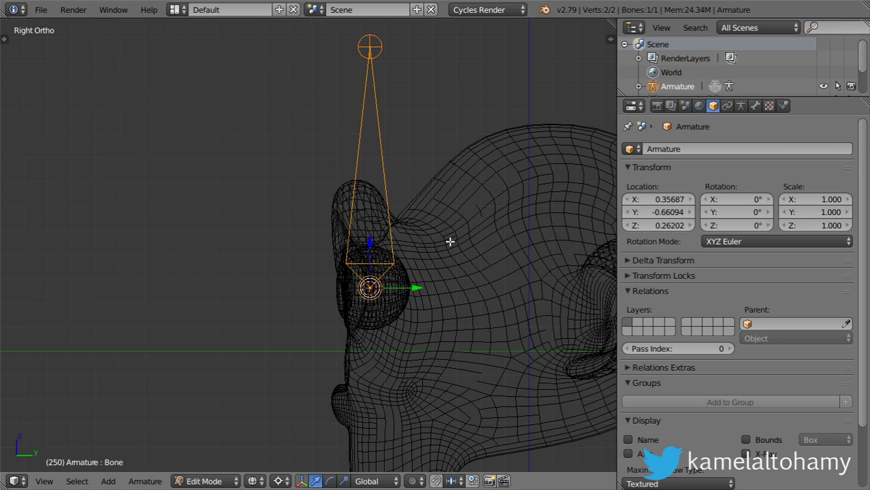
pyautogui.press('r')
pyautogui.press('x')
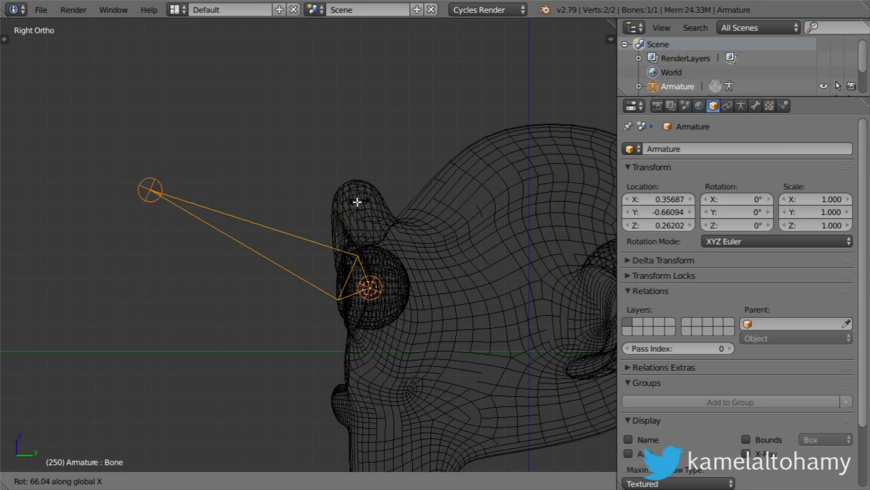
pyautogui.write('90')
pyautogui.press('Return')
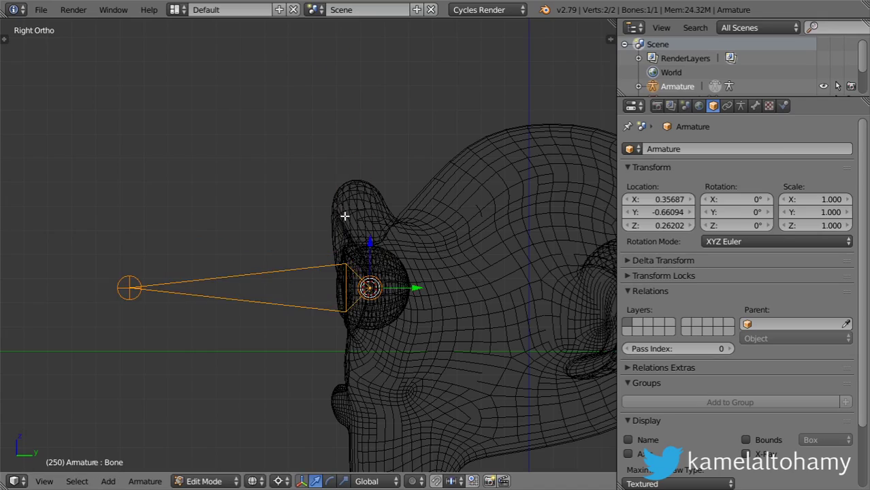
# Step: From top view, duplicate the eye bone along Y to sit in front of the face
pyautogui.moveTo(346, 211)
pyautogui.mouseDown(button='middle')
pyautogui.moveTo(406, 309)
pyautogui.moveTo(464, 326)
pyautogui.mouseUp(button='middle')
pyautogui.press('KP_7')
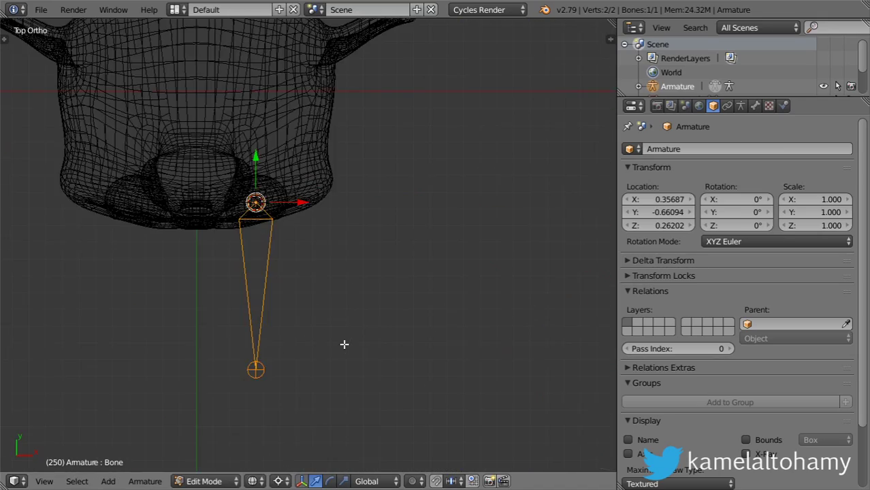
pyautogui.scroll(-4, 344, 345)
pyautogui.keyDown('shift'); pyautogui.moveTo(344, 344); pyautogui.dragTo(356, 213, button='middle'); pyautogui.keyUp('shift')
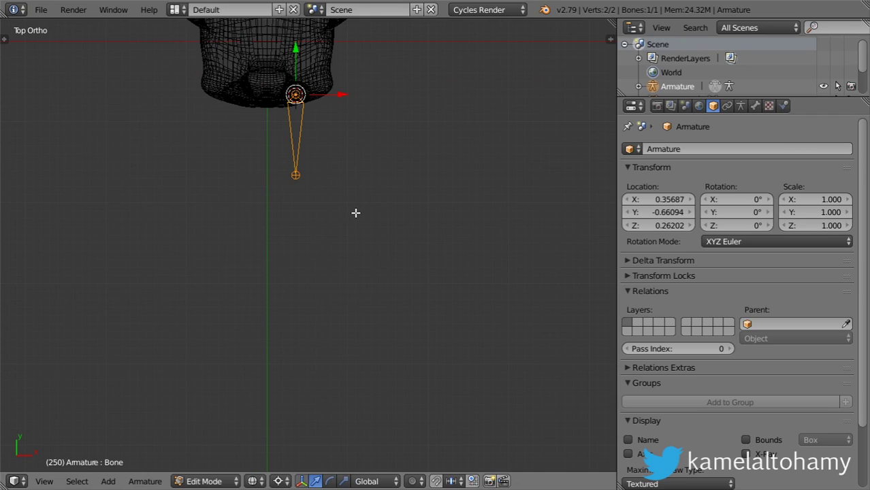
pyautogui.hotkey('shift', 'd')
pyautogui.press('y')
pyautogui.click(349, 331)
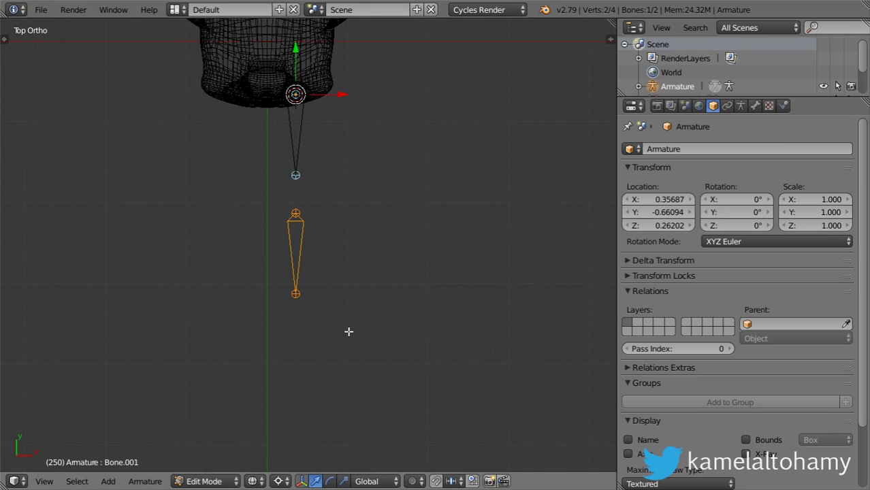
# Step: Scale the copied bone to 0.4 and move it further out along Y
pyautogui.press('s')
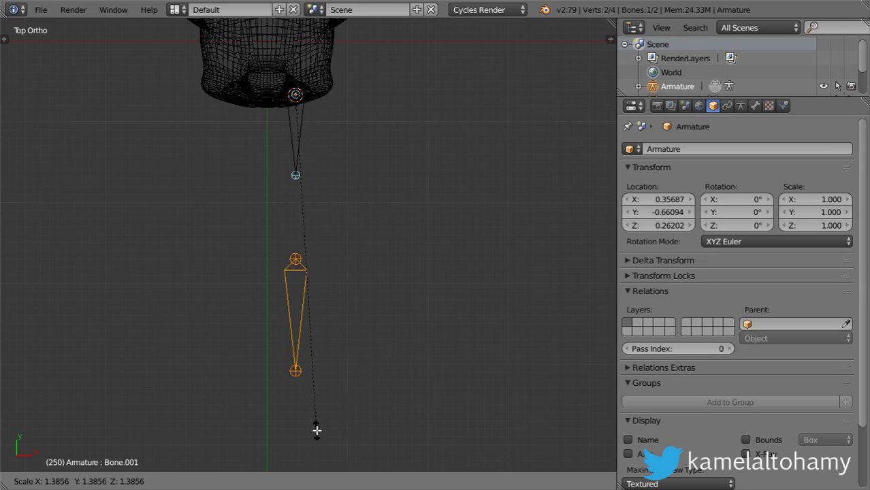
pyautogui.write('.4')
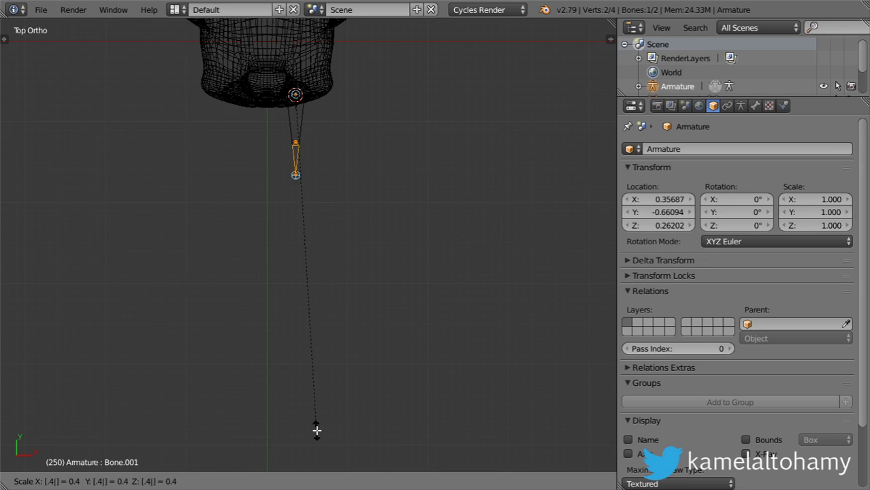
pyautogui.press('Return')
pyautogui.click(317, 431)
pyautogui.press('g')
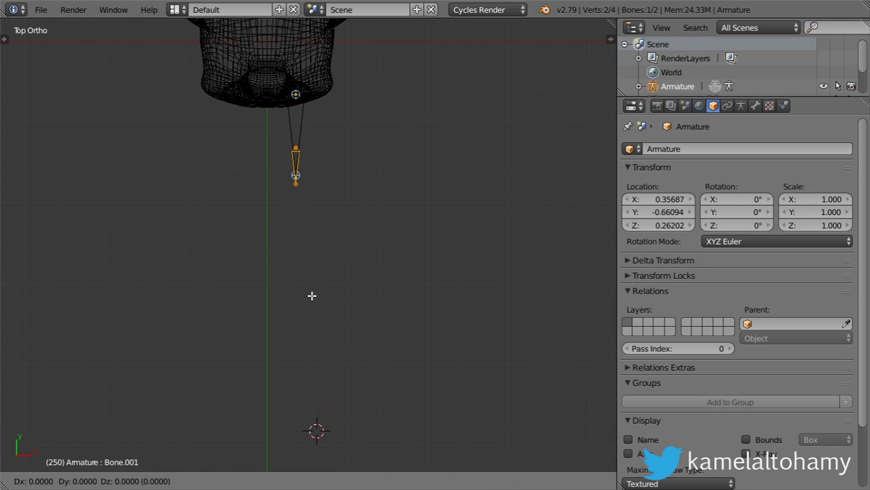
pyautogui.press('y')
pyautogui.click(317, 375)
pyautogui.moveTo(341, 245); pyautogui.dragTo(317, 133, button='middle')
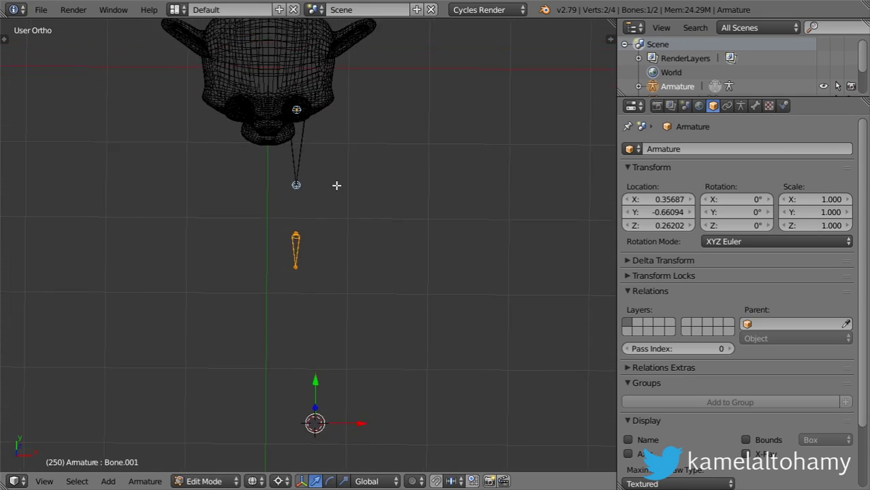
pyautogui.moveTo(310, 206); pyautogui.dragTo(297, 255, button='middle')
pyautogui.moveTo(368, 246); pyautogui.dragTo(346, 254, button='middle')
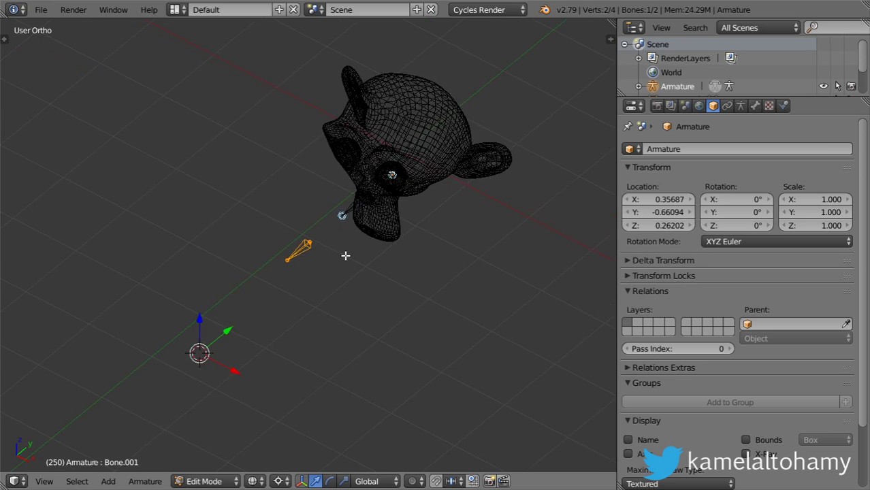
# Step: Rename the large bone in the left eye to Eye.L in the N panel
pyautogui.press('z')
pyautogui.press('n')
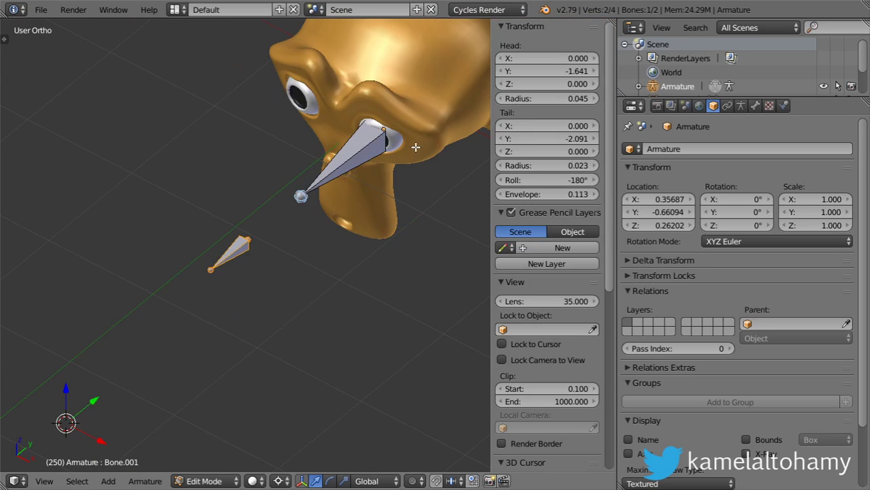
pyautogui.rightClick(359, 166)
pyautogui.scroll(-5, 527, 386)
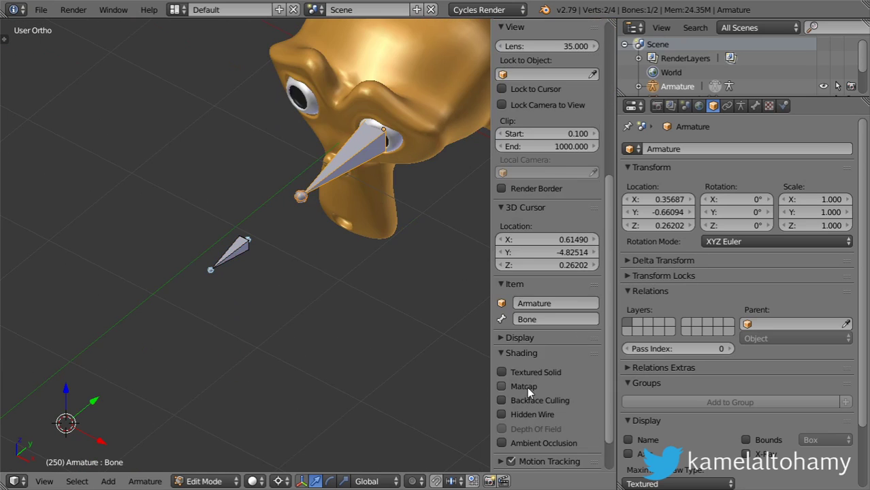
pyautogui.scroll(-2, 527, 387)
pyautogui.click(546, 273)
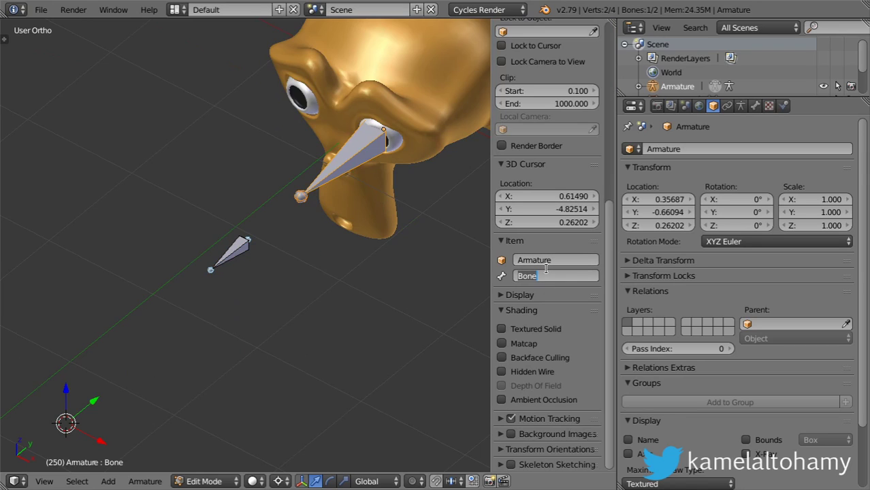
pyautogui.write('eye')
pyautogui.press('BackSpace')
pyautogui.press('Return')
# Step: Rename the small bone in front of the face to EyeCtrl.L
pyautogui.rightClick(231, 251)
pyautogui.click(535, 277)
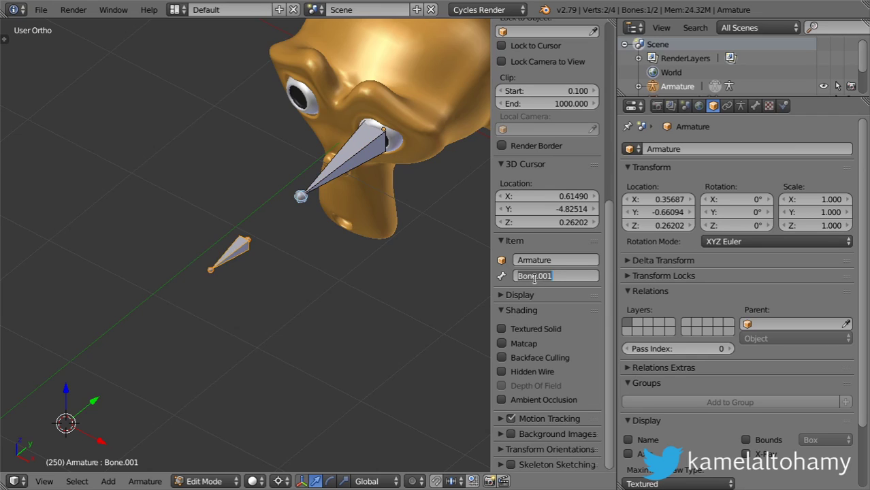
pyautogui.write('EyeCtrl.L')
pyautogui.press('Return')
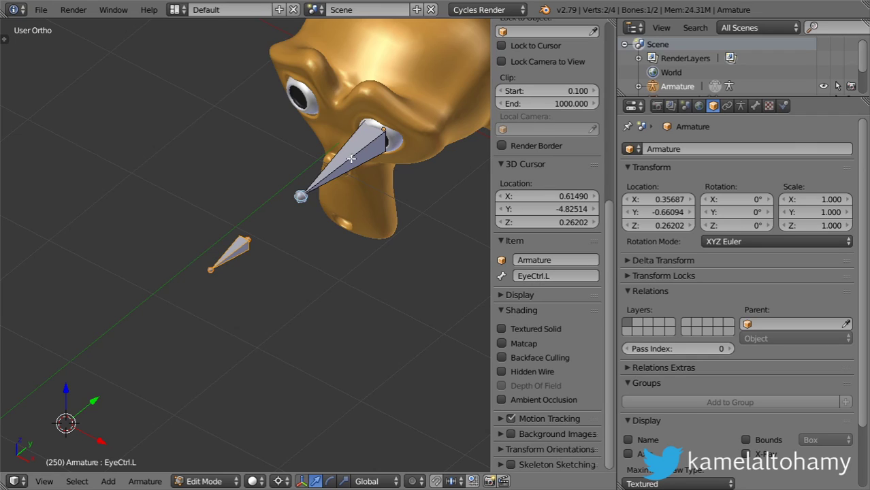
# Step: Orbit around the head to check the Eye.L bone sits inside the eye
pyautogui.moveTo(349, 263); pyautogui.dragTo(294, 182, button='middle')
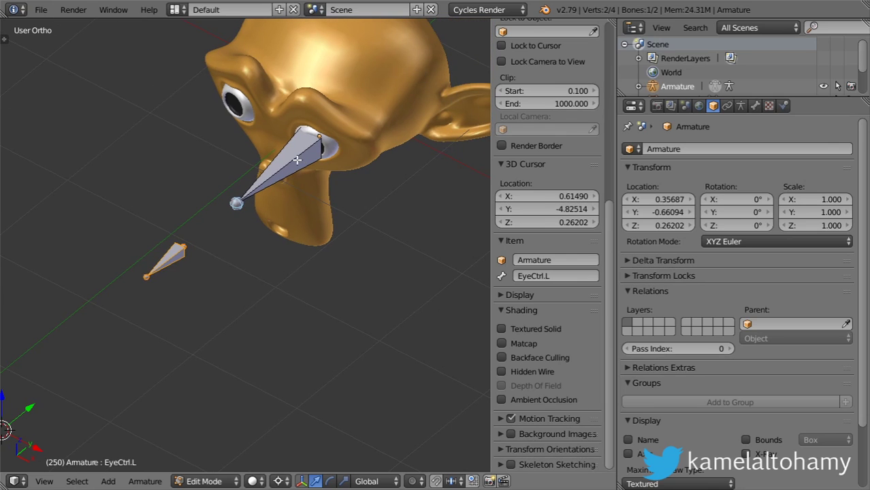
pyautogui.rightClick(299, 157)
pyautogui.scroll(2, 300, 157)
pyautogui.scroll(1, 278, 180)
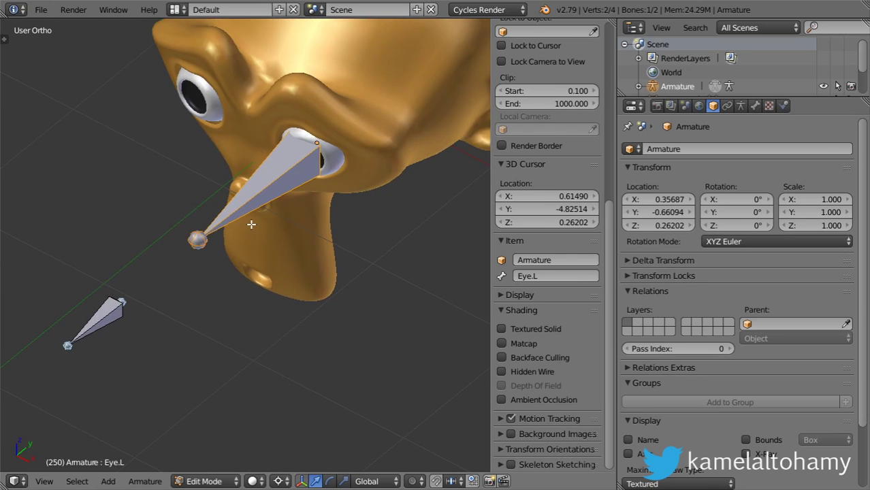
pyautogui.press('n')
pyautogui.moveTo(326, 194); pyautogui.dragTo(411, 189, button='middle')
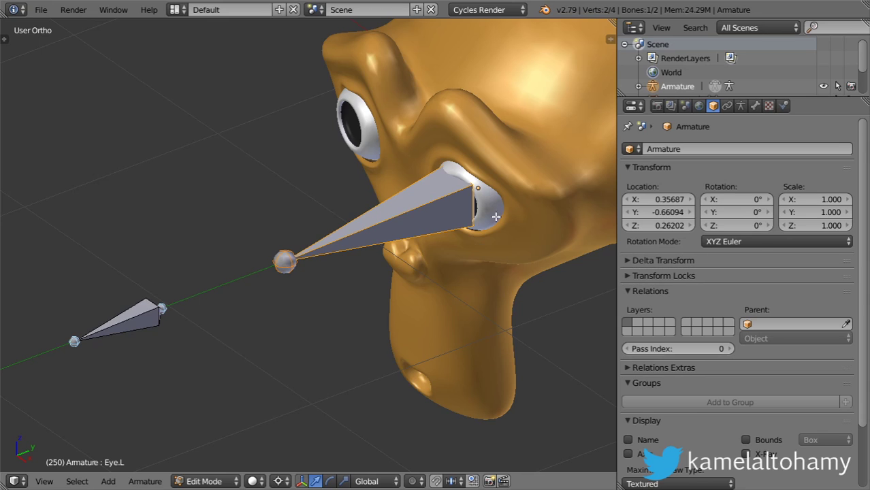
pyautogui.moveTo(320, 258)
pyautogui.mouseDown(button='middle')
pyautogui.moveTo(341, 269)
pyautogui.moveTo(378, 248)
pyautogui.mouseUp(button='middle')
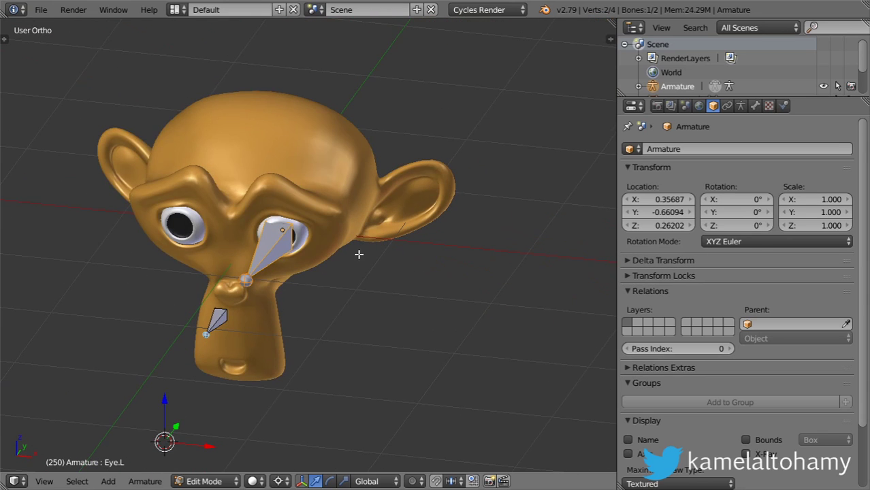
# Step: Return to Object Mode and frame the armature in front view
pyautogui.press('Tab')
pyautogui.scroll(-5, 271, 281)
pyautogui.press('KP_1')
pyautogui.scroll(5, 273, 286)
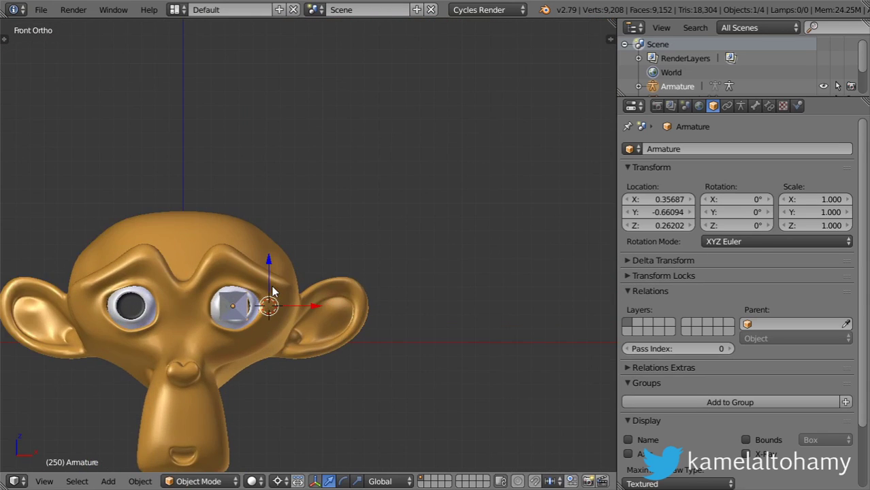
pyautogui.press('KP_Decimal')
pyautogui.scroll(3, 300, 290)
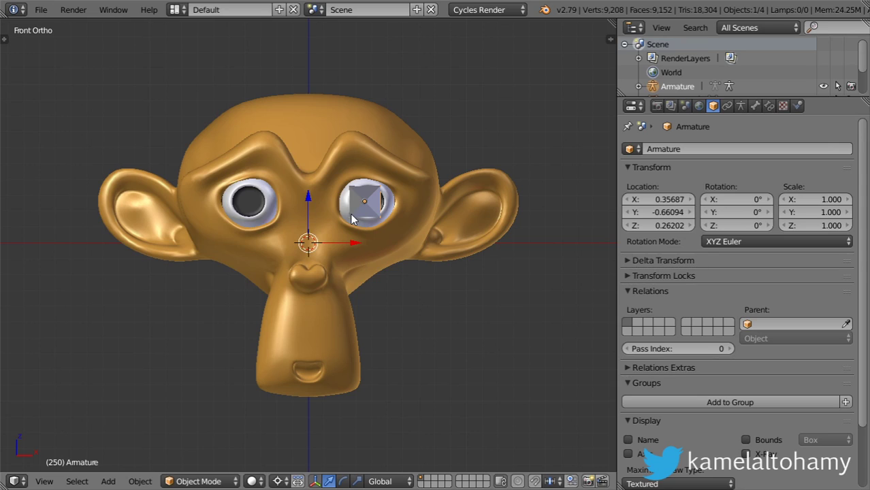
# Step: Move the armature origin to the 3D cursor and go back into bone Edit Mode
pyautogui.hotkey('shift', 'ctrl', 'alt', 'c')
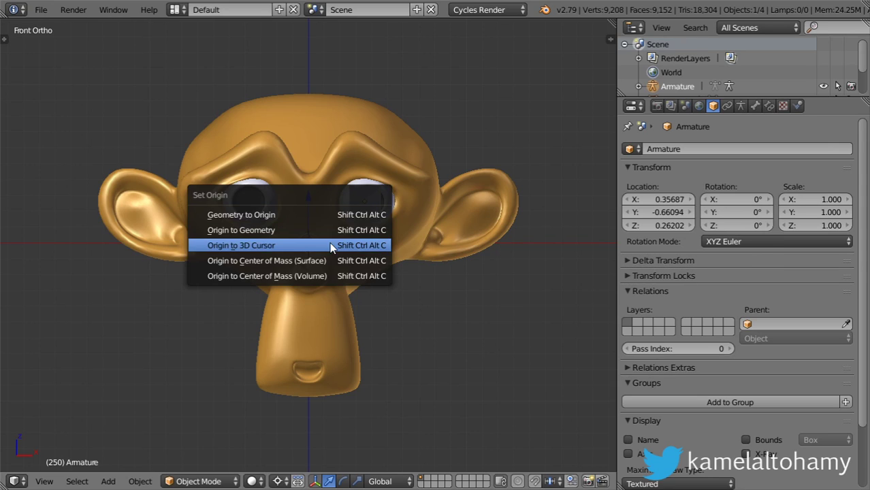
pyautogui.click(354, 247)
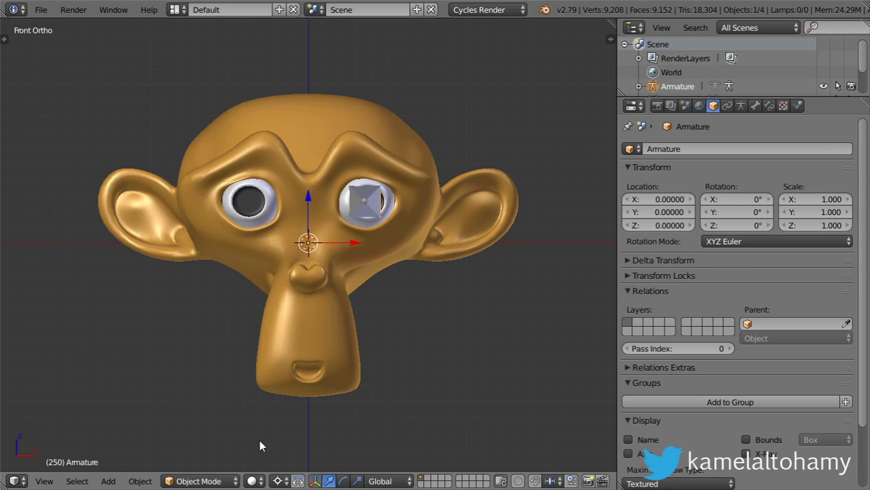
pyautogui.press('Tab')
pyautogui.moveTo(309, 297)
pyautogui.mouseDown(button='middle')
pyautogui.moveTo(334, 285)
pyautogui.moveTo(255, 385)
pyautogui.mouseUp(button='middle')
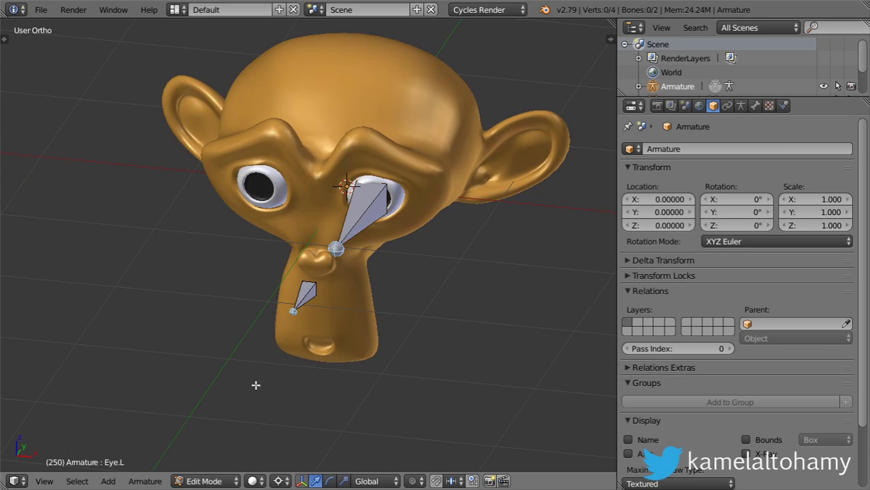
# Step: Symmetrize the armature and confirm the mirrored bones are named Eye.R and EyeCtrl.R
pyautogui.click(144, 481)
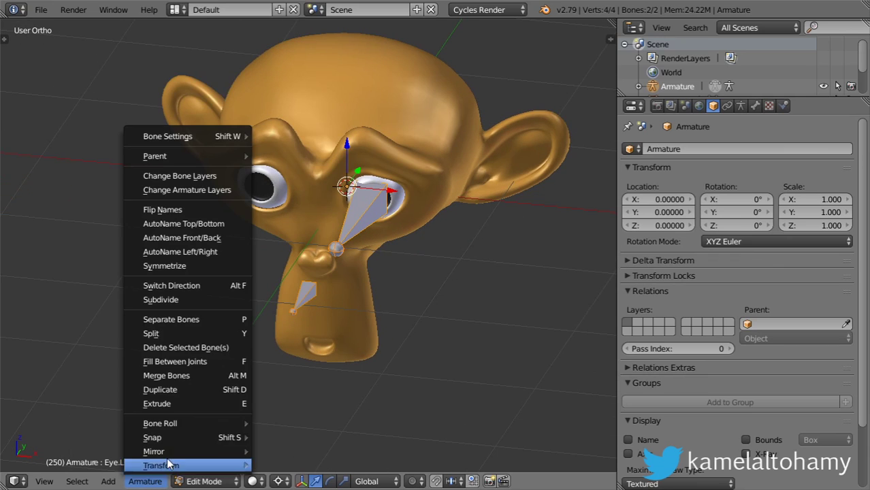
pyautogui.click(184, 267)
pyautogui.rightClick(252, 213)
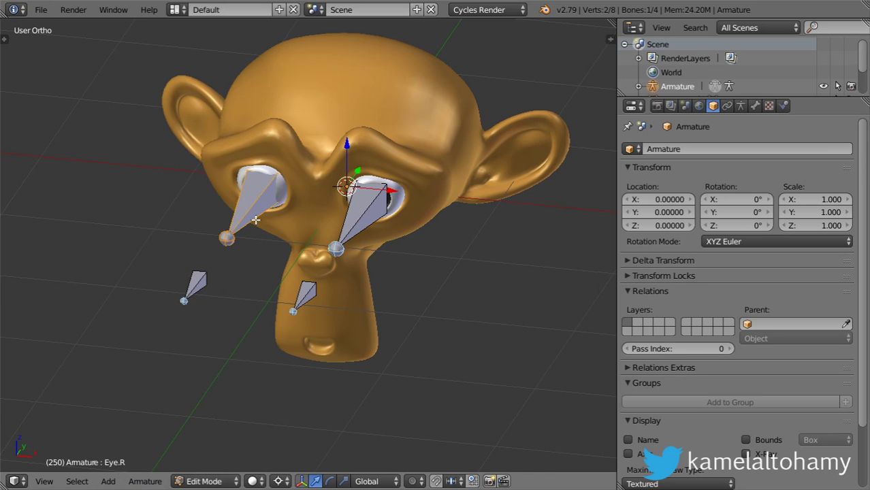
pyautogui.press('n')
pyautogui.rightClick(150, 275)
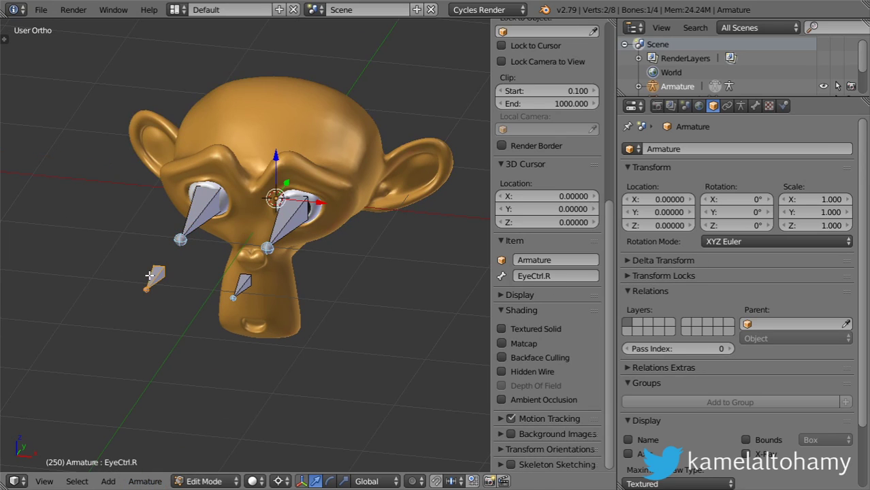
pyautogui.moveTo(230, 265); pyautogui.dragTo(253, 243, button='middle')
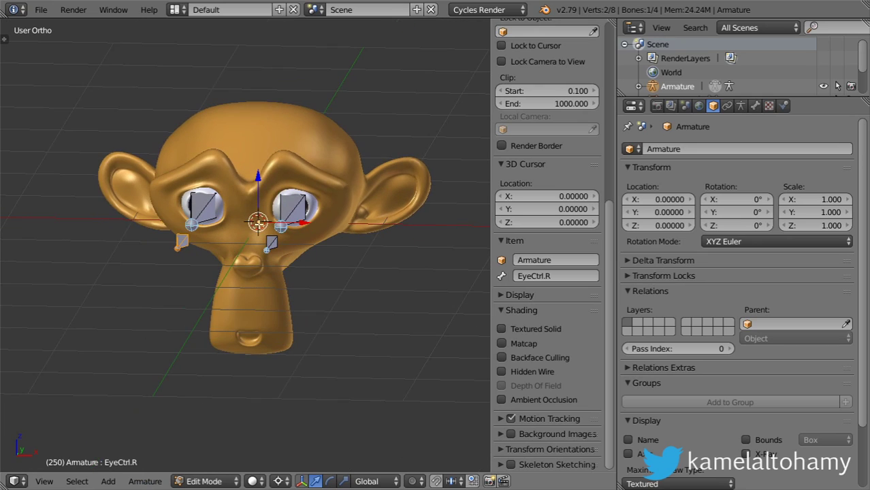
pyautogui.press('n')
pyautogui.moveTo(356, 251); pyautogui.dragTo(320, 304, button='middle')
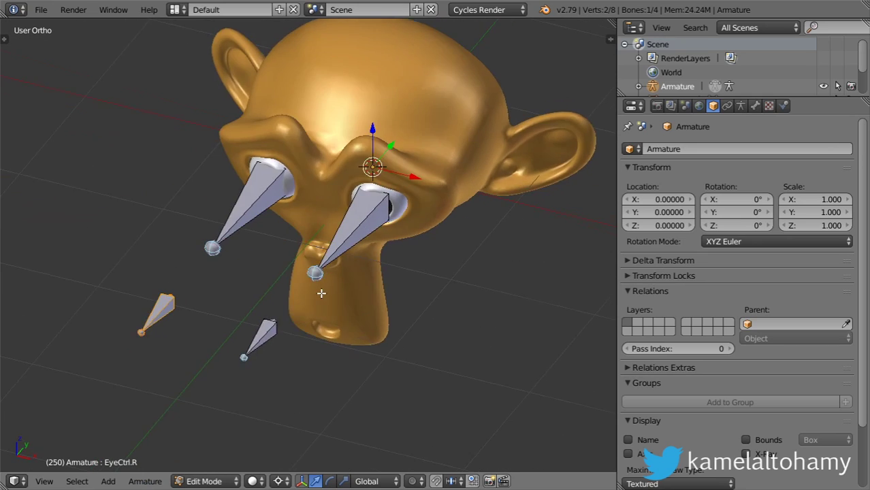
# Step: View the mirrored bones from above and clear the bone selection
pyautogui.press('KP_7')
pyautogui.scroll(-2, 317, 359)
pyautogui.keyDown('shift'); pyautogui.moveTo(316, 360); pyautogui.dragTo(305, 271, button='middle'); pyautogui.keyUp('shift')
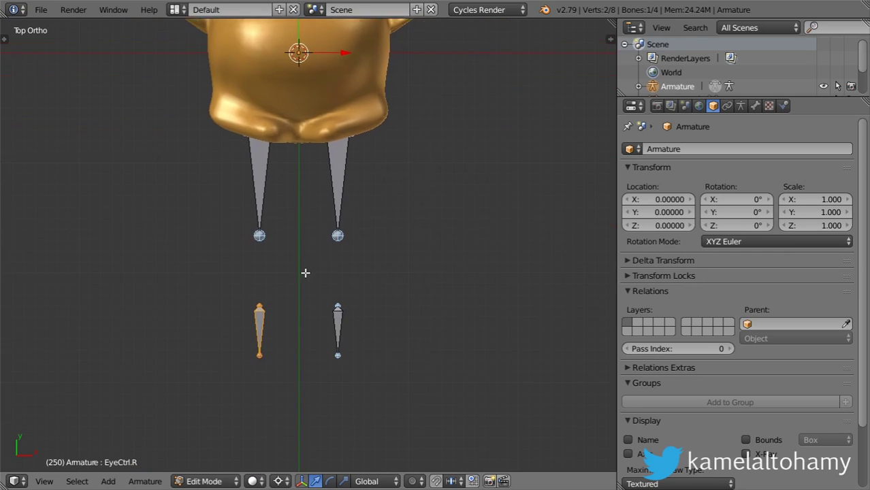
pyautogui.scroll(4, 306, 270)
pyautogui.scroll(-2, 303, 271)
pyautogui.scroll(-3, 301, 273)
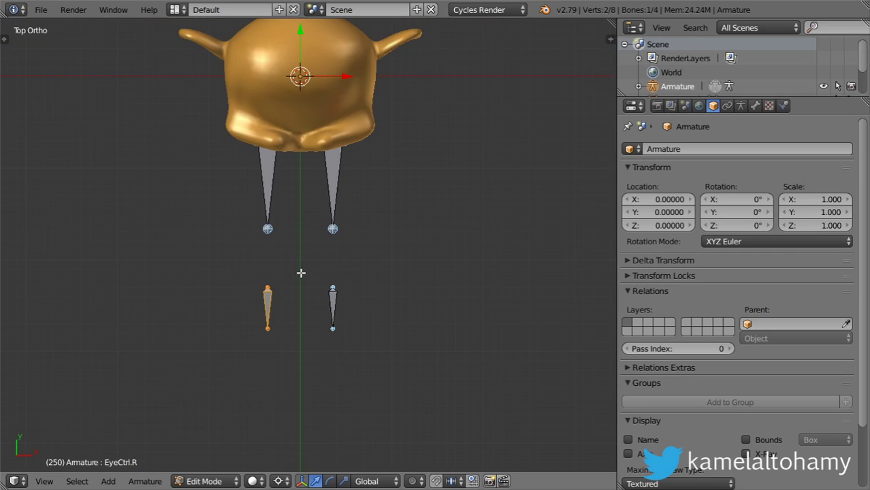
pyautogui.press('e')
pyautogui.press('Escape')
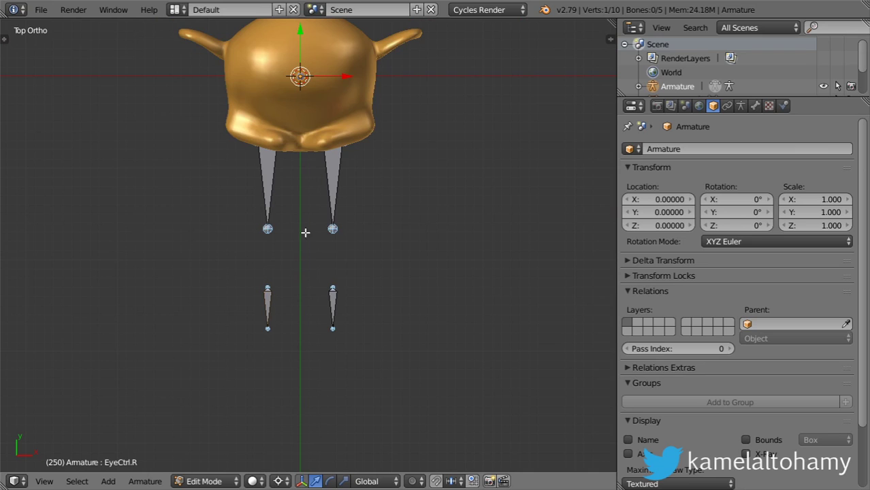
# Step: Add a new bone at the 3D cursor, switch to wireframe, and move it forward along Y
pyautogui.press('e')
pyautogui.press('y')
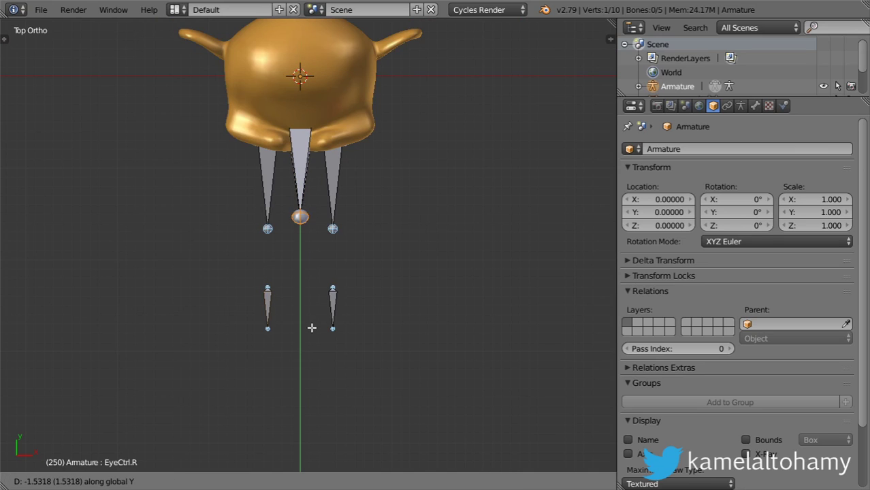
pyautogui.press('Escape')
pyautogui.moveTo(312, 327); pyautogui.dragTo(264, 101, button='middle')
pyautogui.press('z')
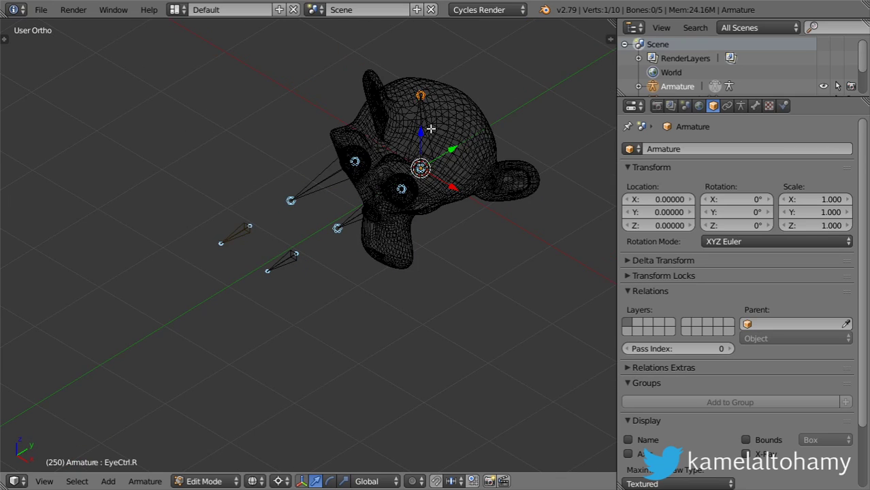
pyautogui.rightClick(431, 128)
pyautogui.press('g')
pyautogui.press('y')
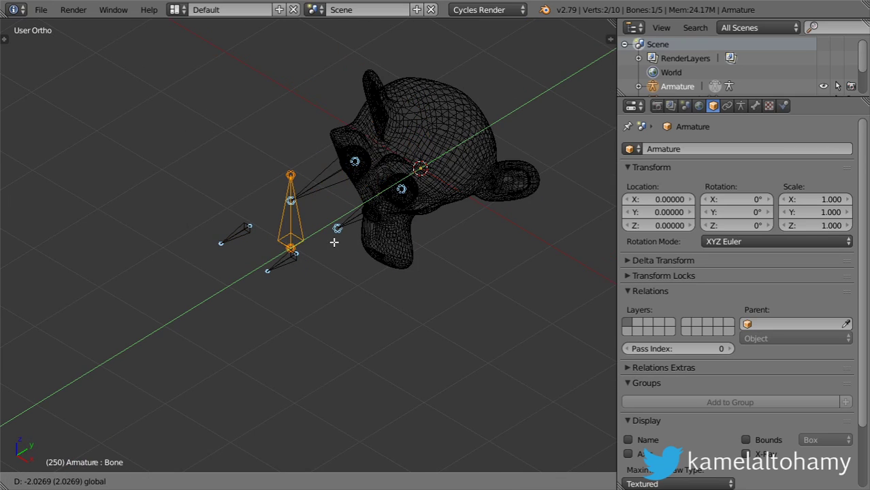
pyautogui.click(333, 242)
# Step: With the pivot set to Bounding Box Center, rotate the new bone 90° about X
pyautogui.click(281, 482)
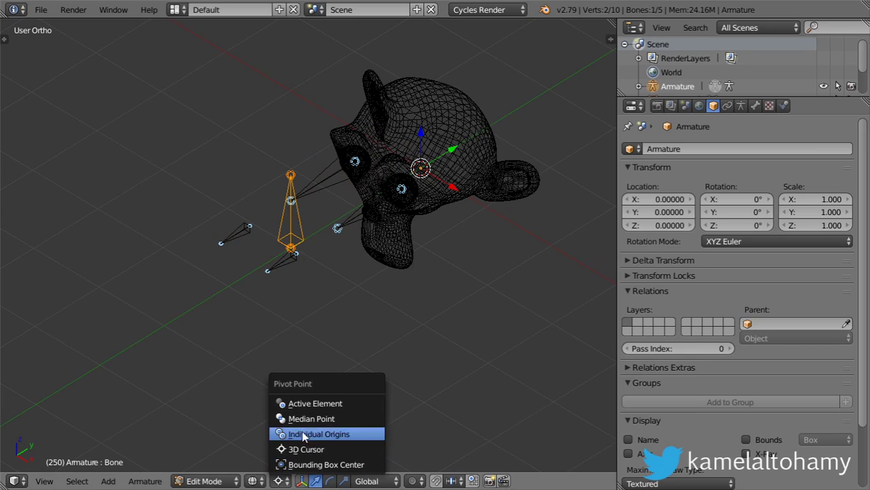
pyautogui.click(320, 464)
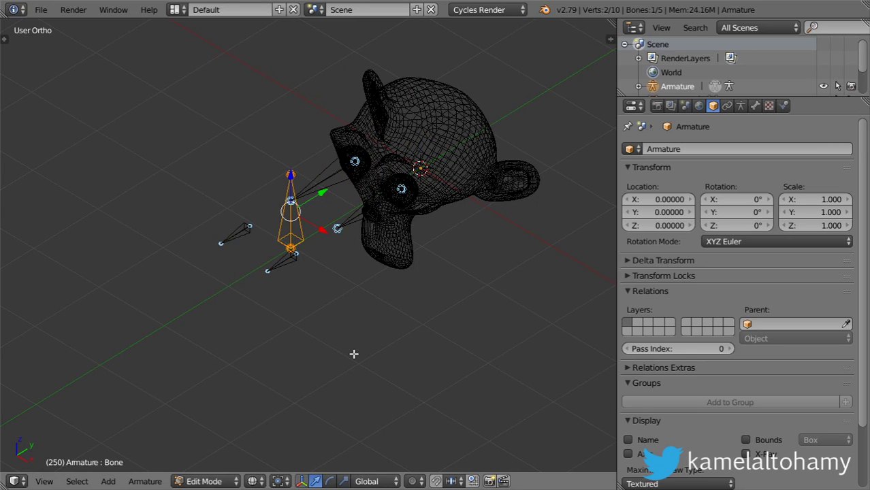
pyautogui.write('rx-90')
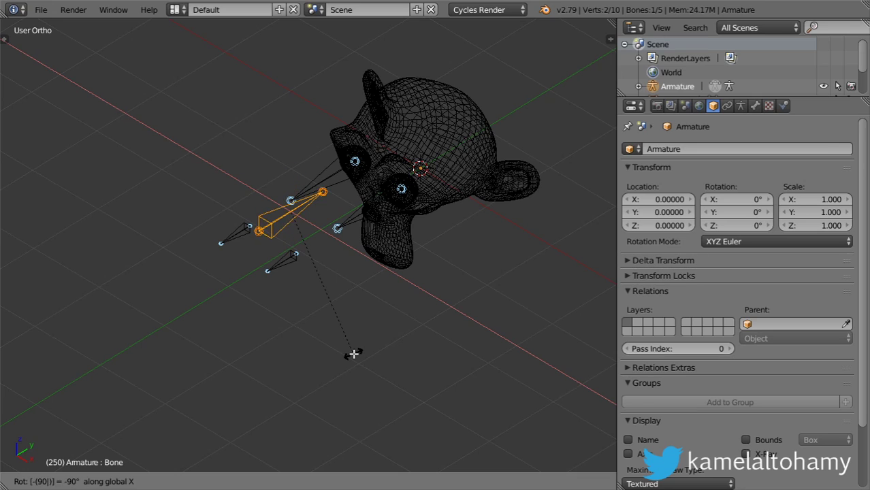
pyautogui.press('Escape')
pyautogui.write('rx90')
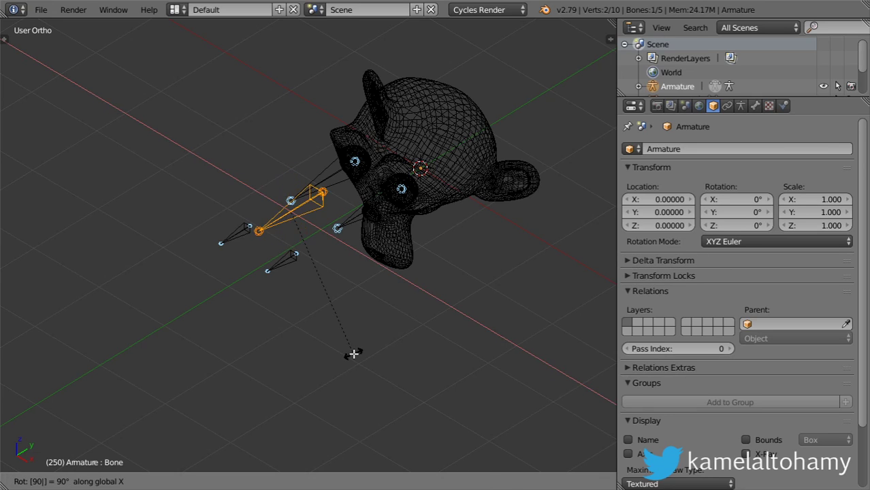
pyautogui.press('Return')
pyautogui.moveTo(354, 352); pyautogui.dragTo(354, 347, button='middle')
pyautogui.press('KP_7')
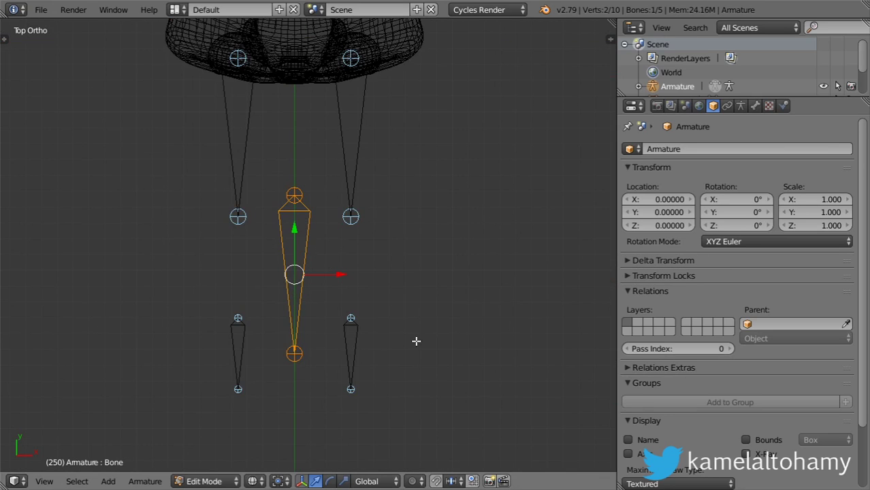
pyautogui.press('s')
pyautogui.press('Escape')
# Step: Parent both eye control bones to the centre bone using Keep Offset
pyautogui.rightClick(361, 345)
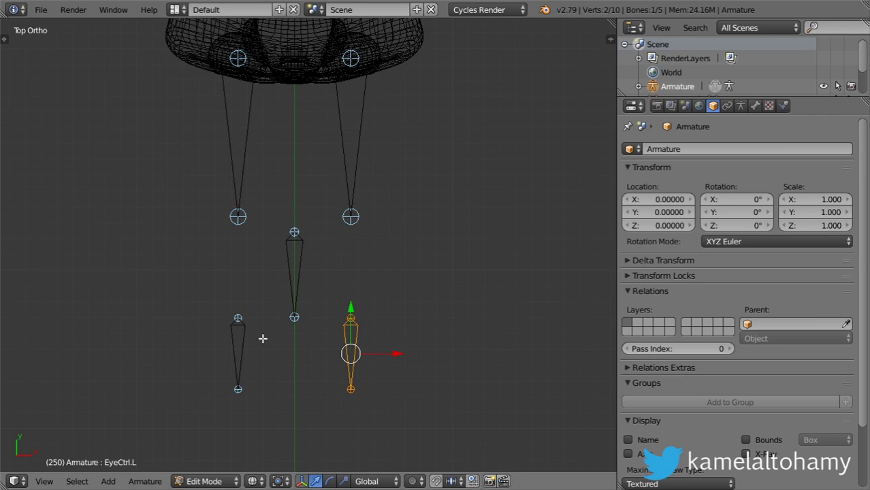
pyautogui.keyDown('shift'); pyautogui.rightClick(309, 261); pyautogui.keyUp('shift')
pyautogui.hotkey('ctrl', 'p')
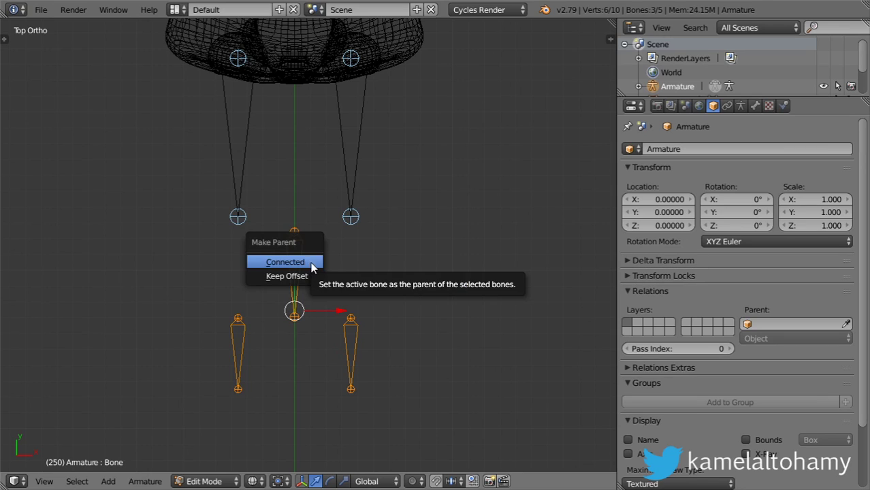
pyautogui.click(314, 277)
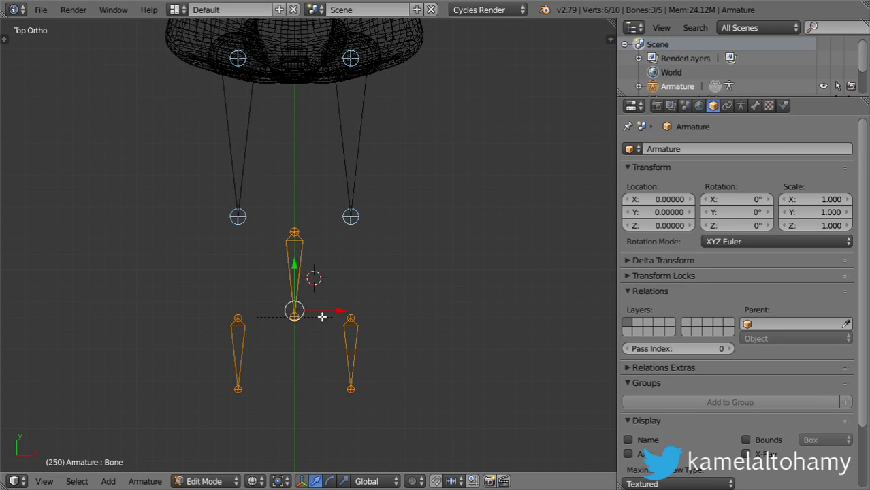
pyautogui.moveTo(322, 317); pyautogui.dragTo(269, 273, button='middle')
# Step: Rename the centre bone to master_bone and switch the head back to solid shading
pyautogui.rightClick(286, 222)
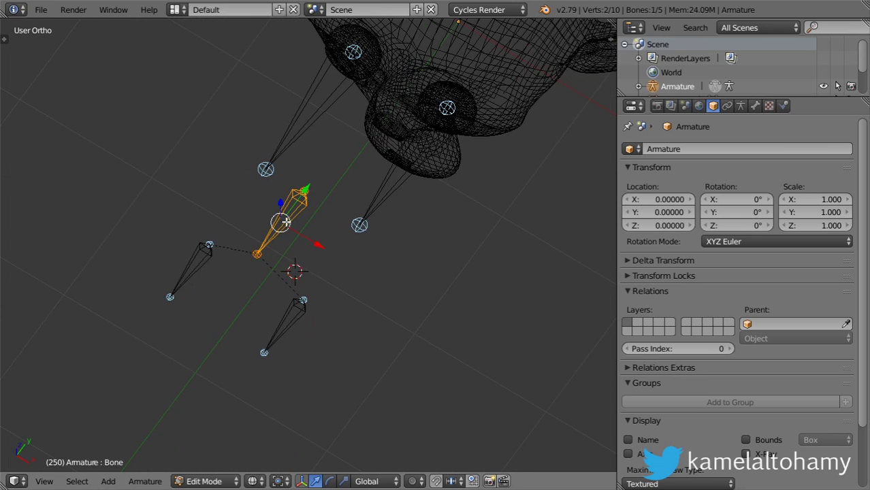
pyautogui.press('n')
pyautogui.click(529, 276)
pyautogui.write('ma')
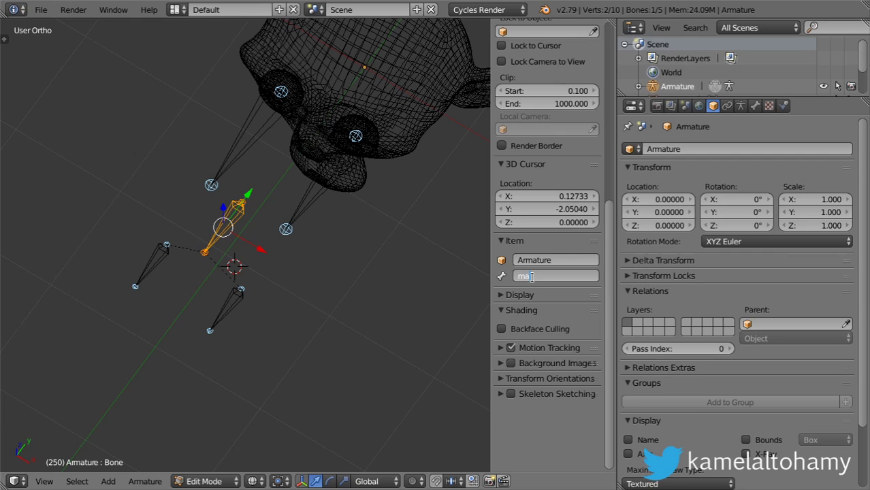
pyautogui.write('ster_bo')
pyautogui.write('ne')
pyautogui.press('Return')
pyautogui.press('n')
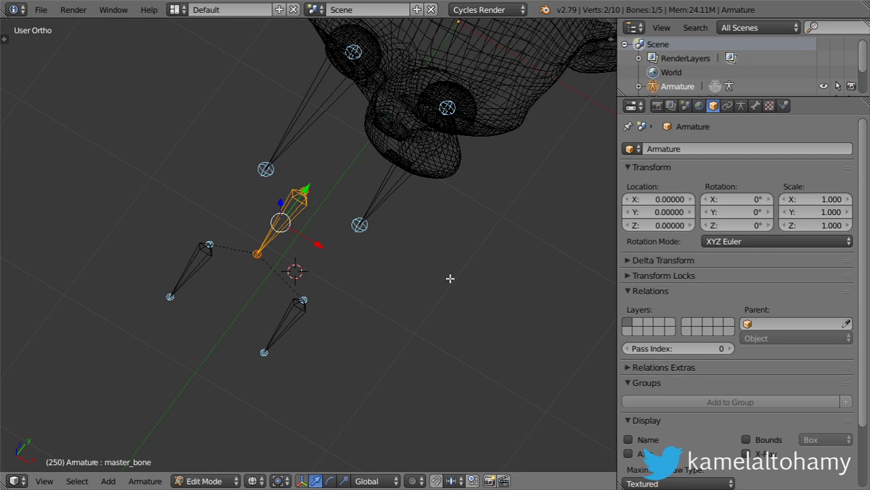
pyautogui.moveTo(450, 278)
pyautogui.mouseDown(button='middle')
pyautogui.moveTo(402, 219)
pyautogui.moveTo(424, 269)
pyautogui.mouseUp(button='middle')
pyautogui.press('z')
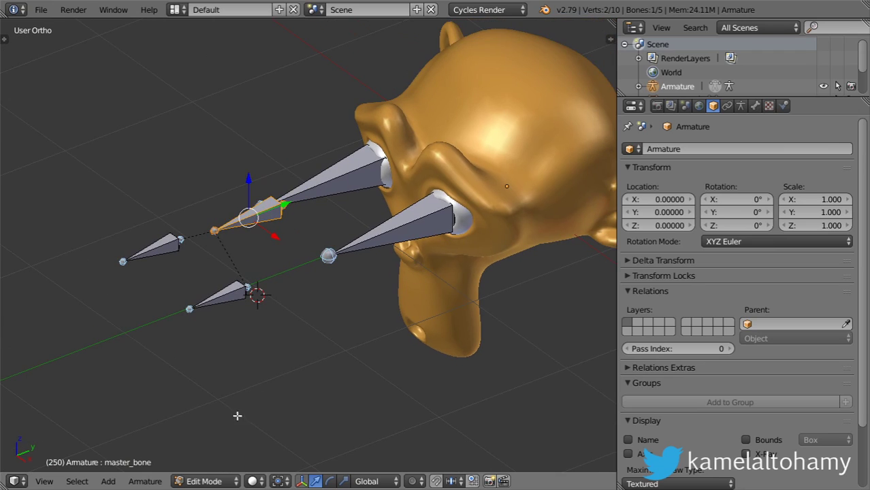
# Step: Orbit around the head, then return to bone Edit Mode in right side view
pyautogui.press('Tab')
pyautogui.scroll(-2, 404, 239)
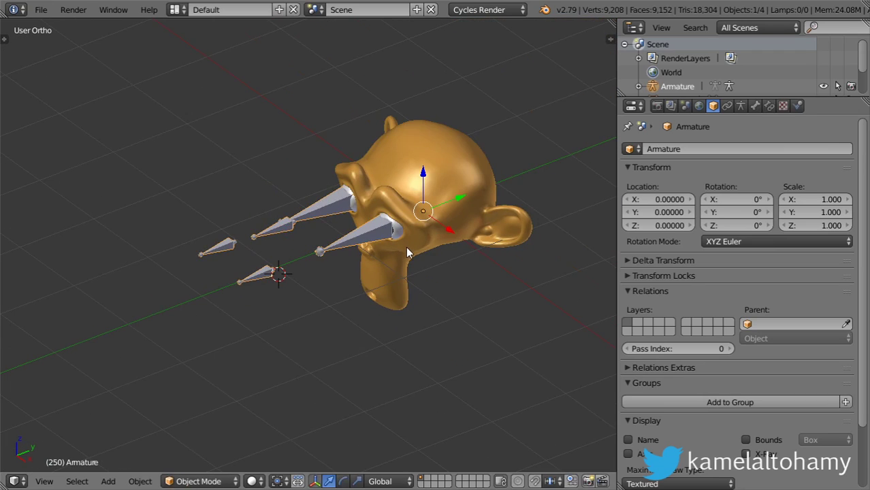
pyautogui.moveTo(394, 259); pyautogui.dragTo(200, 245, button='middle')
pyautogui.press('Tab')
pyautogui.moveTo(253, 229); pyautogui.dragTo(316, 201, button='middle')
pyautogui.scroll(3, 316, 202)
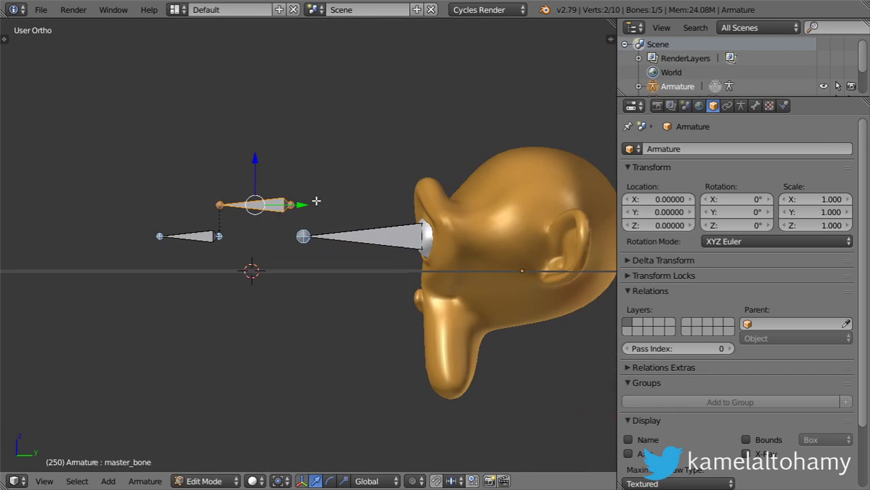
pyautogui.press('KP_3')
pyautogui.scroll(3, 316, 201)
# Step: Lower master_bone along Z to sit level between the eye control bones
pyautogui.press('g')
pyautogui.press('z')
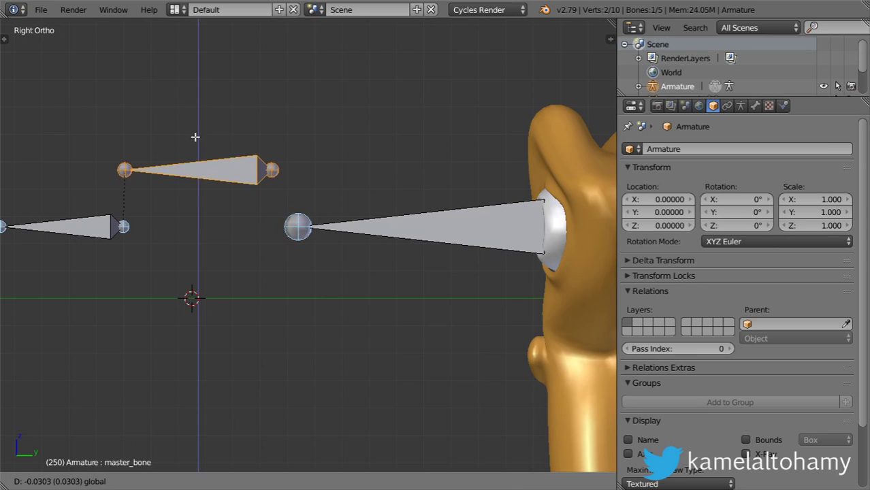
pyautogui.click(205, 188)
pyautogui.press('Tab')
pyautogui.moveTo(205, 189); pyautogui.dragTo(242, 258, button='middle')
pyautogui.scroll(3, 284, 286)
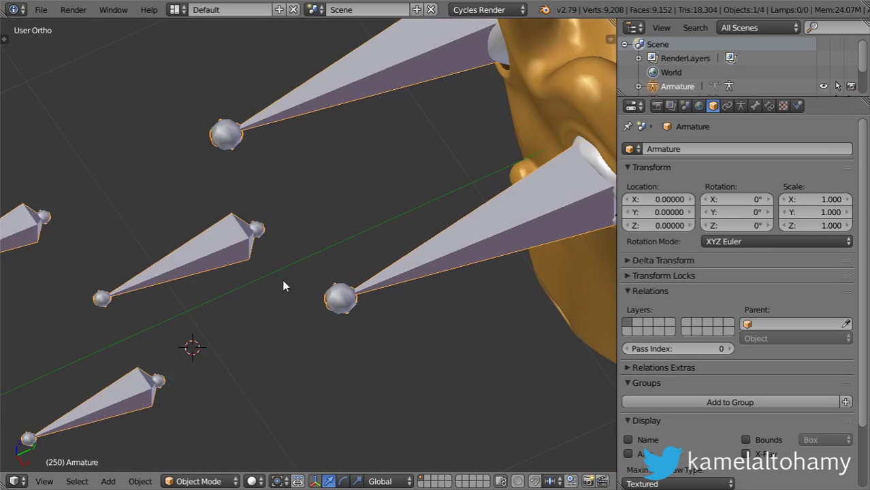
pyautogui.scroll(-4, 284, 286)
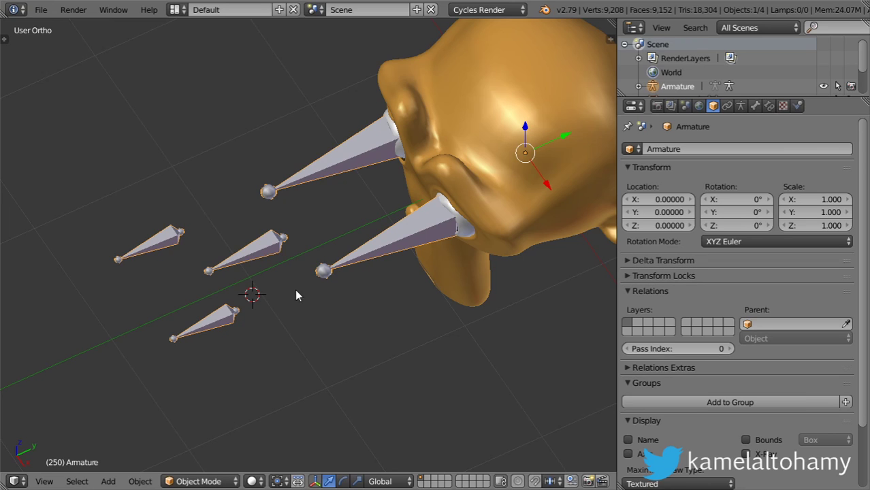
pyautogui.moveTo(295, 290); pyautogui.dragTo(280, 279, button='middle')
pyautogui.moveTo(280, 321); pyautogui.dragTo(283, 311, button='middle')
# Step: Back in Edit Mode, select master_bone and then the Eye.L bone
pyautogui.press('Tab')
pyautogui.rightClick(258, 246)
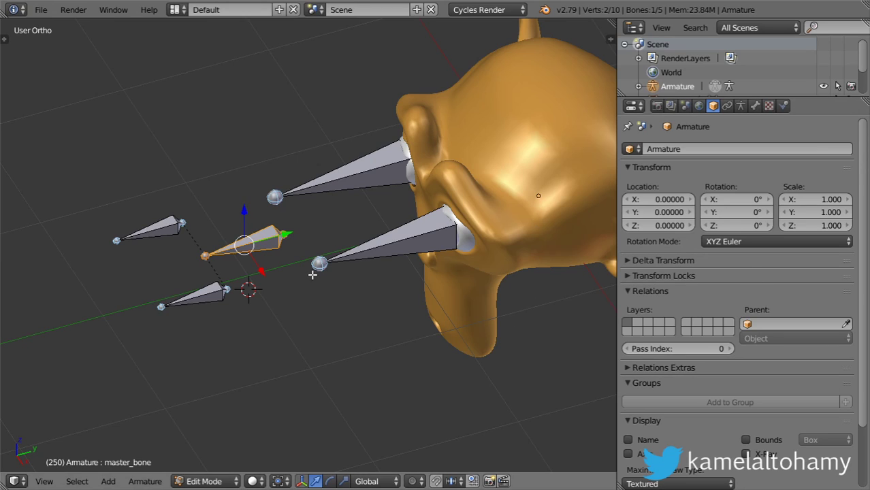
pyautogui.moveTo(312, 275)
pyautogui.mouseDown(button='middle')
pyautogui.moveTo(327, 269)
pyautogui.moveTo(325, 282)
pyautogui.moveTo(339, 282)
pyautogui.mouseUp(button='middle')
pyautogui.scroll(-4, 330, 287)
pyautogui.scroll(6, 325, 282)
pyautogui.rightClick(404, 207)
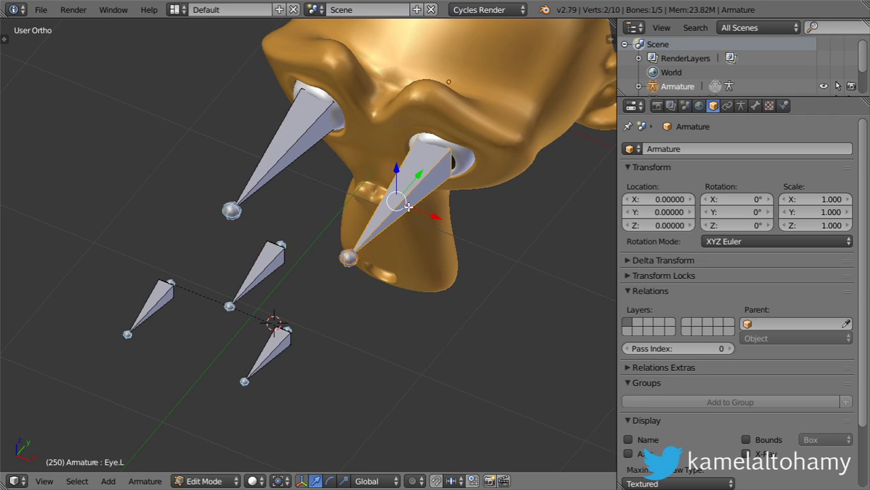
# Step: In Pose Mode, give Eye.L a Damped Track aimed at Armature's EyeCtrl.L and test-move the control
pyautogui.click(211, 482)
pyautogui.click(211, 434)
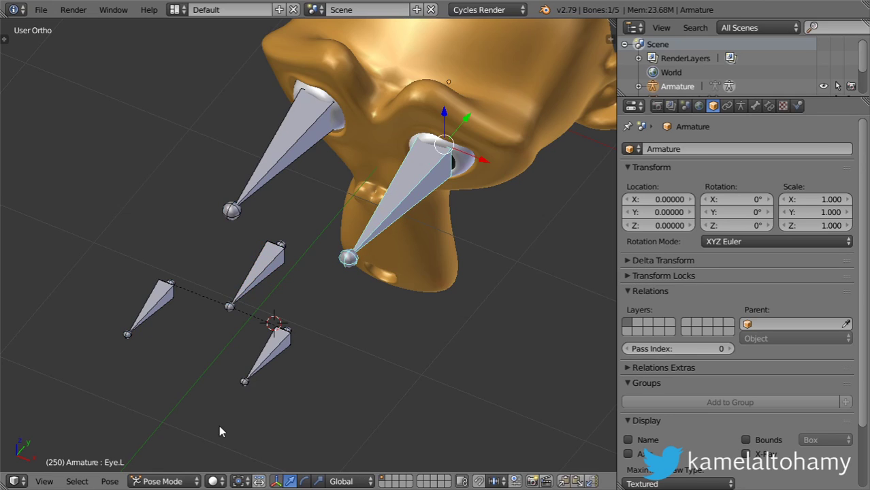
pyautogui.click(768, 106)
pyautogui.click(755, 149)
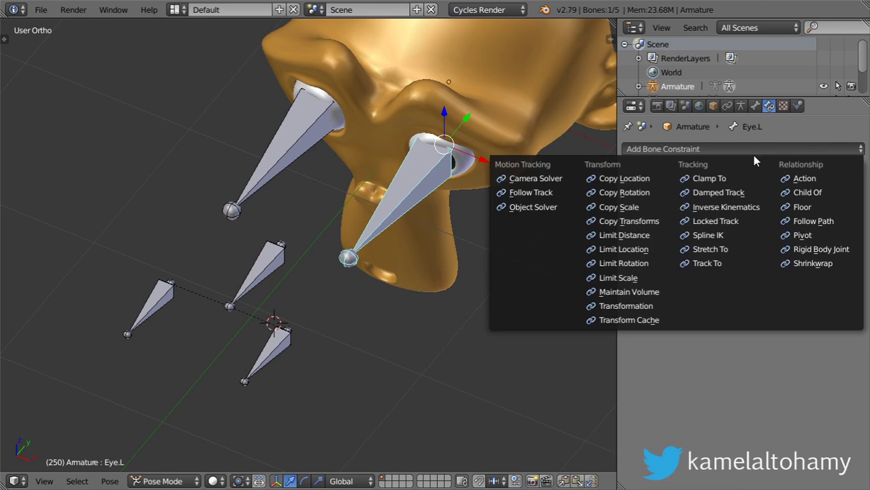
pyautogui.click(735, 196)
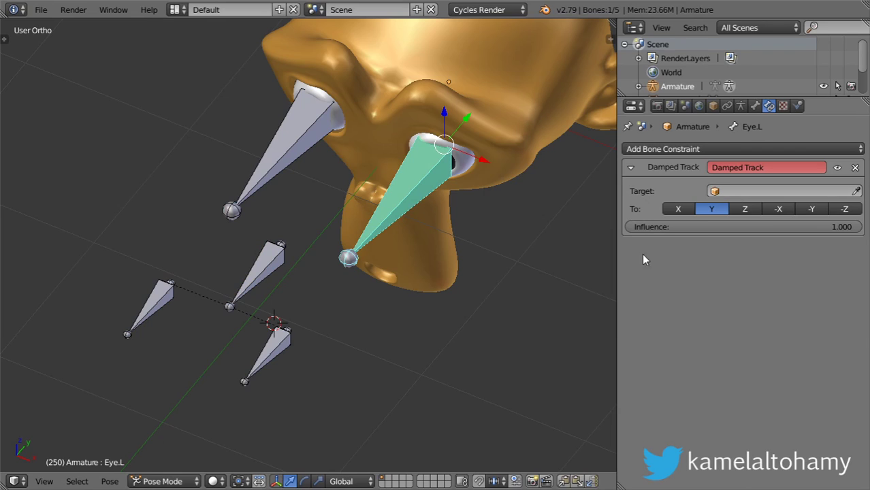
pyautogui.click(741, 192)
pyautogui.click(730, 205)
pyautogui.click(735, 212)
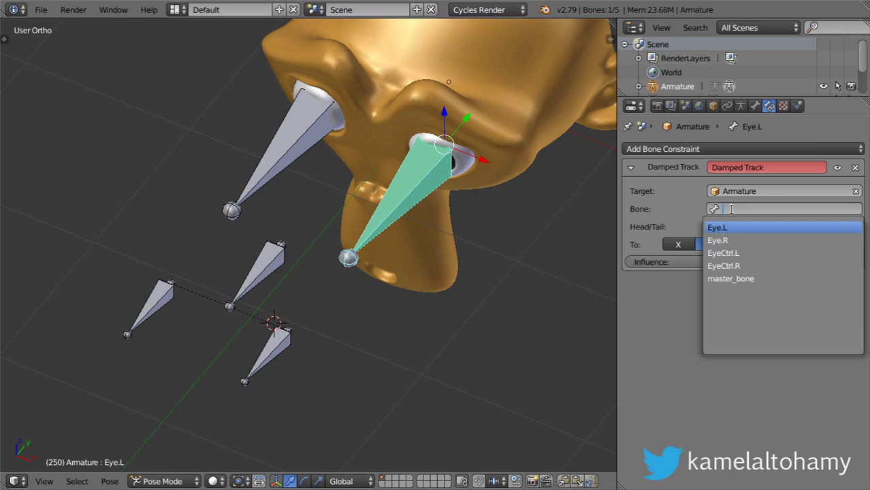
pyautogui.click(722, 254)
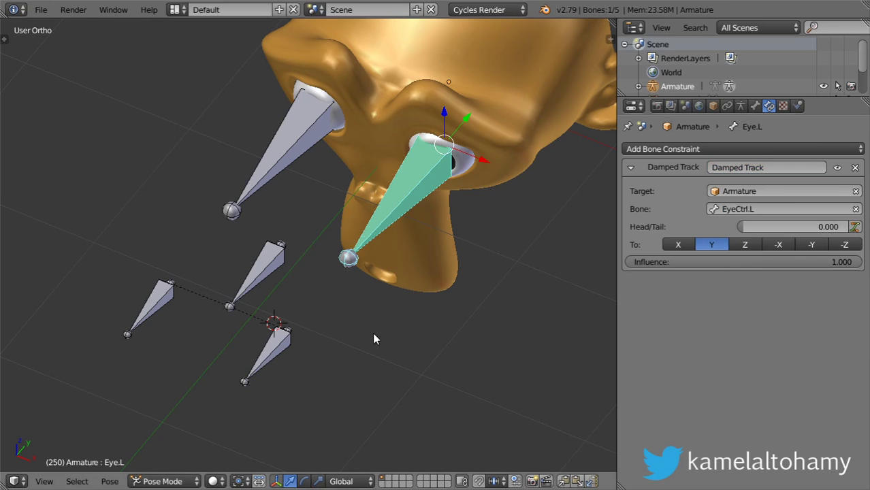
pyautogui.click(262, 361)
pyautogui.press('g')
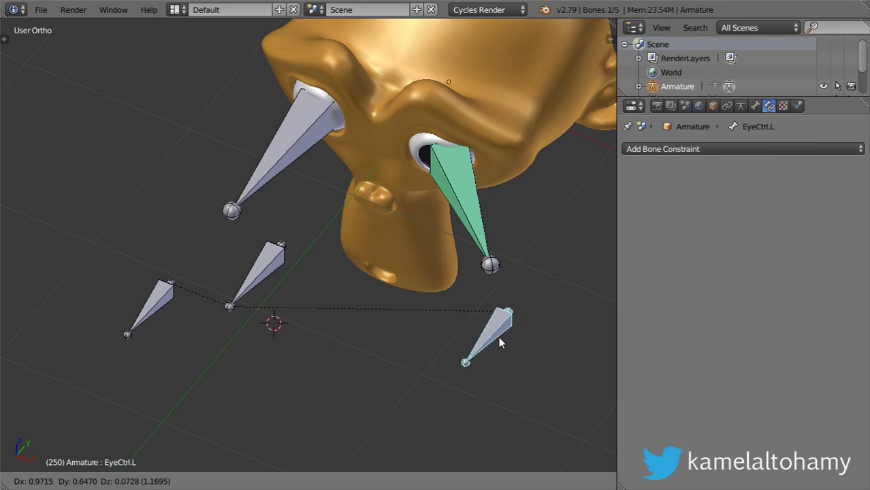
pyautogui.press('Escape')
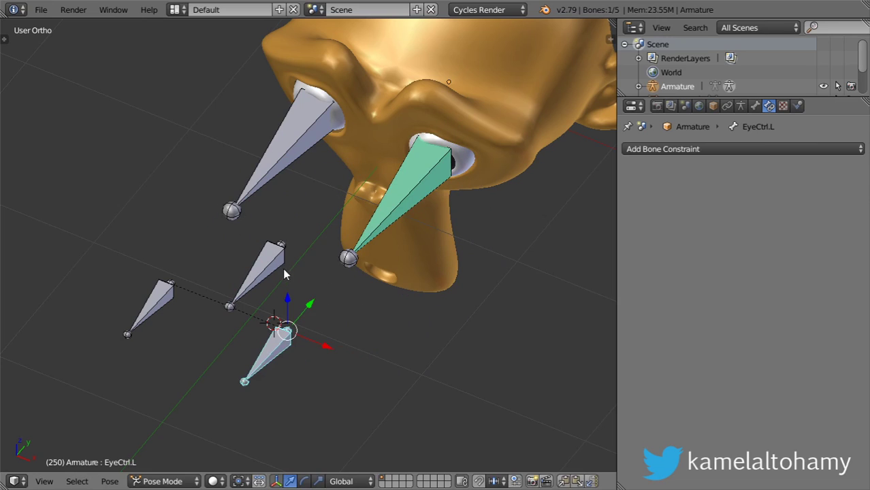
# Step: Give Eye.R a Damped Track constraint targeting the Armature's EyeCtrl.R bone
pyautogui.rightClick(276, 159)
pyautogui.click(705, 148)
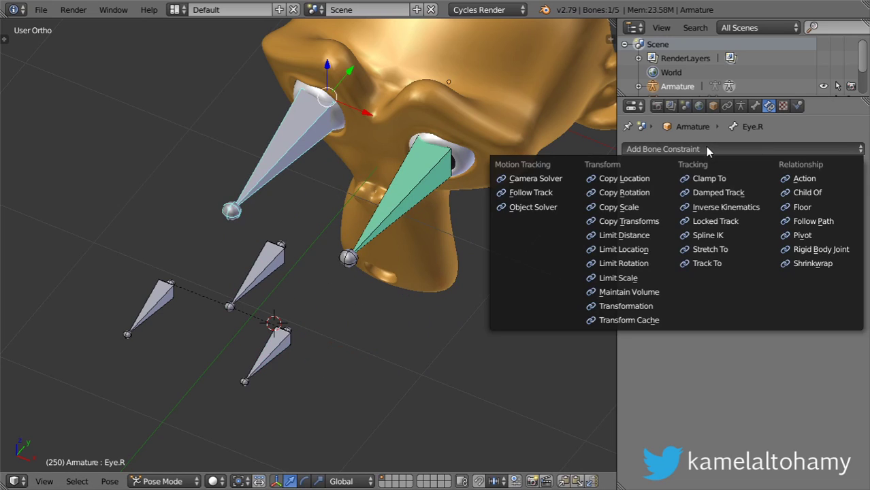
pyautogui.click(710, 193)
pyautogui.click(712, 193)
pyautogui.click(723, 207)
pyautogui.click(736, 209)
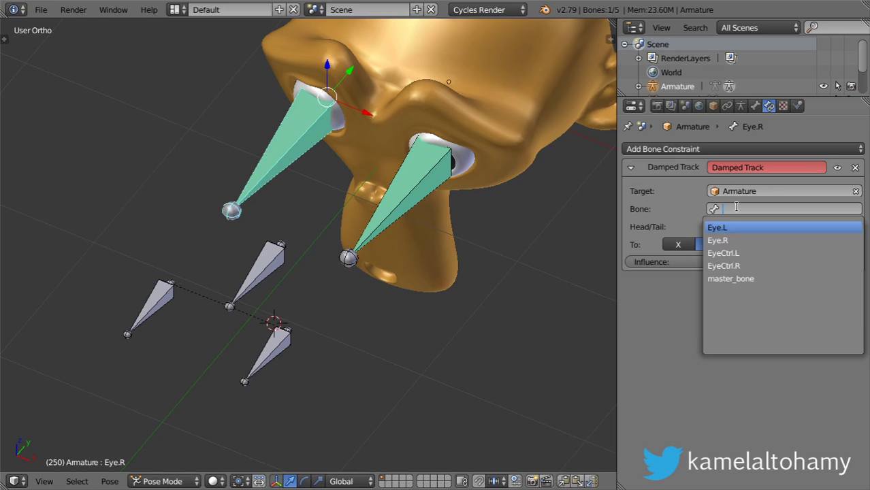
pyautogui.click(740, 265)
# Step: Test tracking by moving EyeCtrl.R and the master_bone, then reselect Eye.L
pyautogui.rightClick(178, 310)
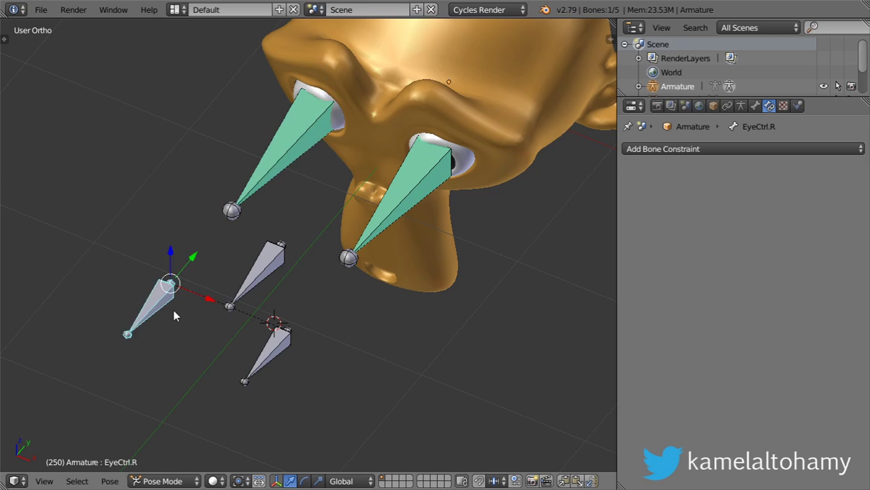
pyautogui.press('g')
pyautogui.click(172, 329)
pyautogui.rightClick(279, 271)
pyautogui.press('g')
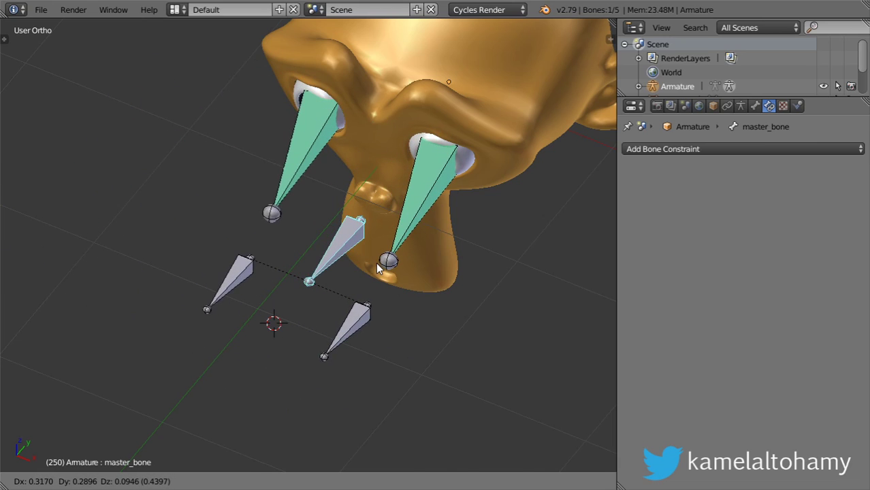
pyautogui.rightClick(378, 267)
pyautogui.moveTo(305, 258)
pyautogui.mouseDown(button='middle')
pyautogui.moveTo(264, 246)
pyautogui.moveTo(443, 202)
pyautogui.mouseUp(button='middle')
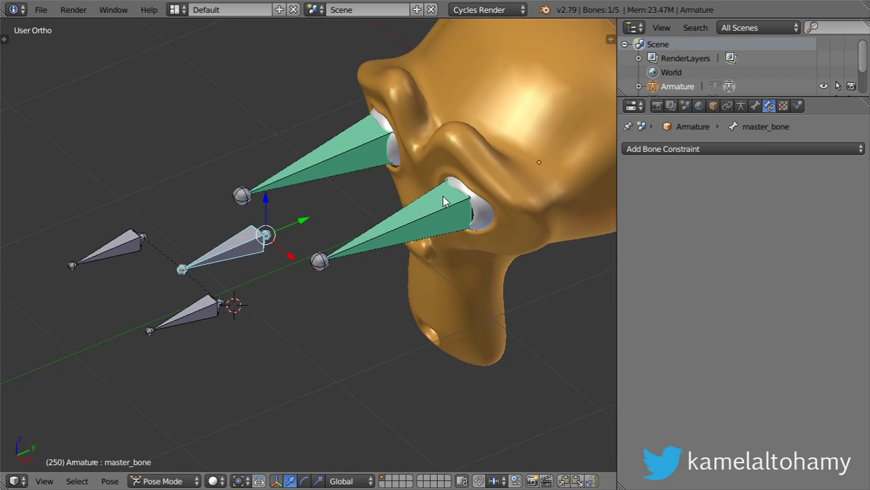
pyautogui.scroll(3, 444, 203)
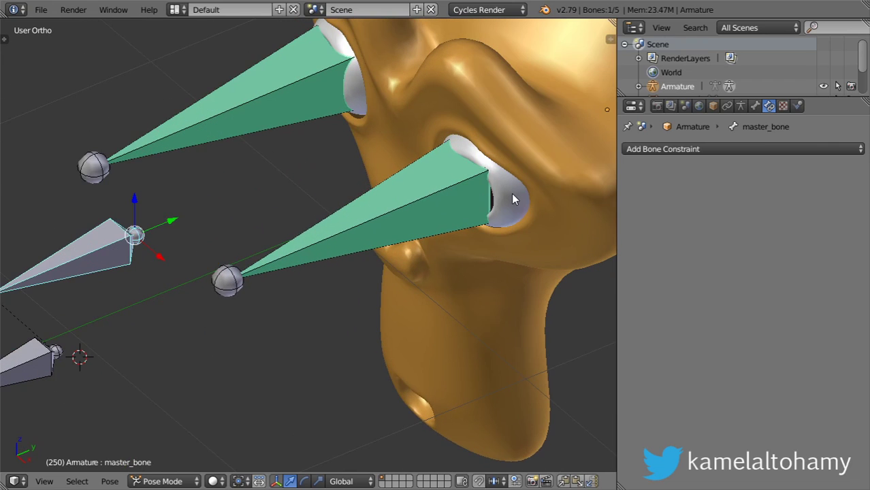
pyautogui.scroll(-3, 395, 217)
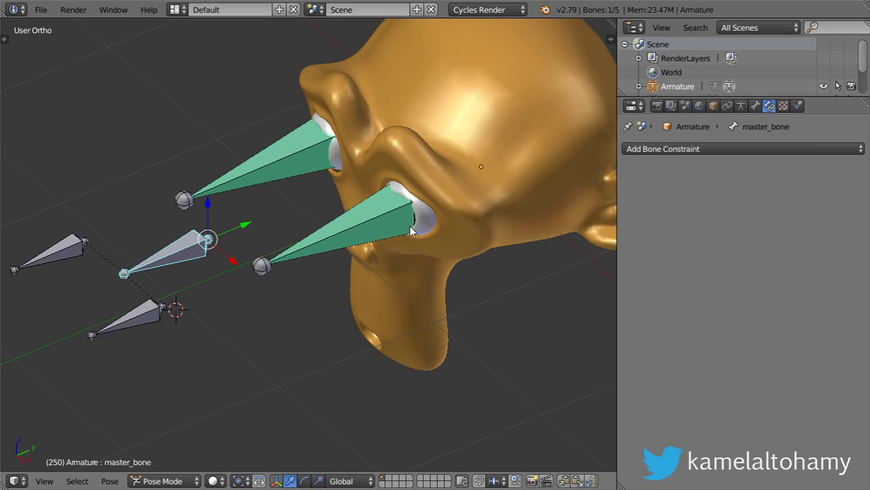
pyautogui.scroll(3, 452, 227)
pyautogui.rightClick(485, 199)
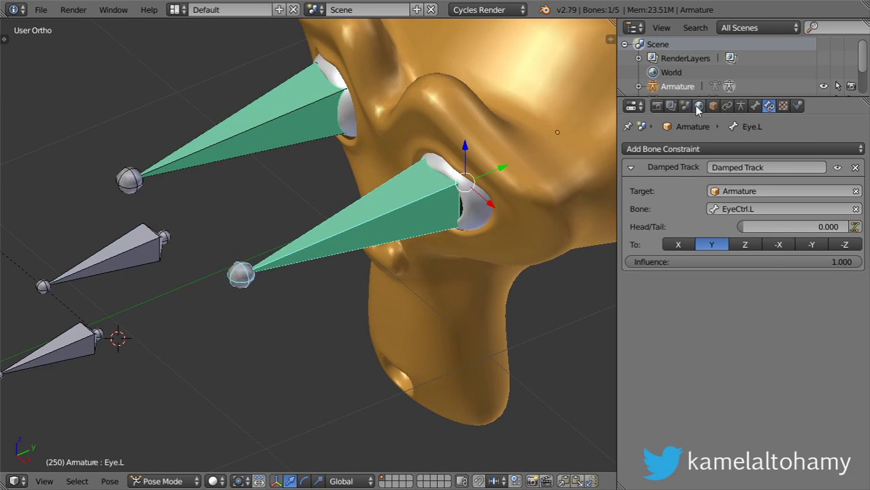
# Step: Return the armature to Object Mode and collapse its Display, Relations and Transform panels
pyautogui.click(163, 481)
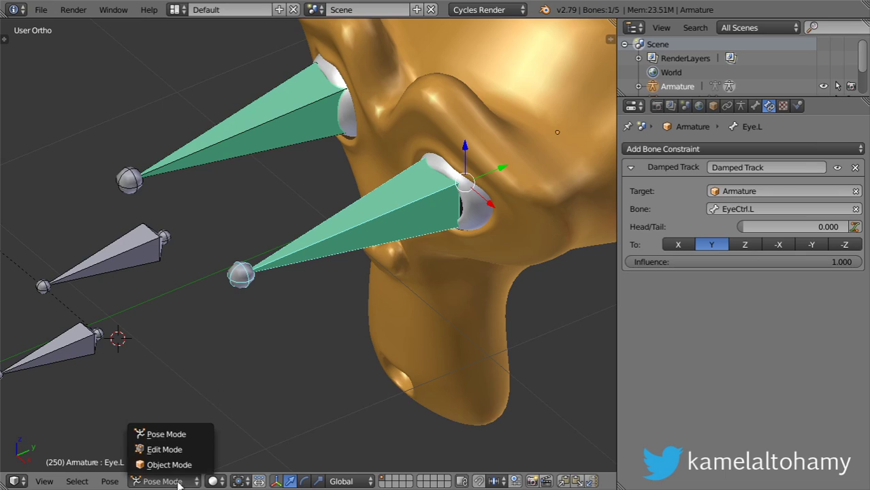
pyautogui.click(170, 467)
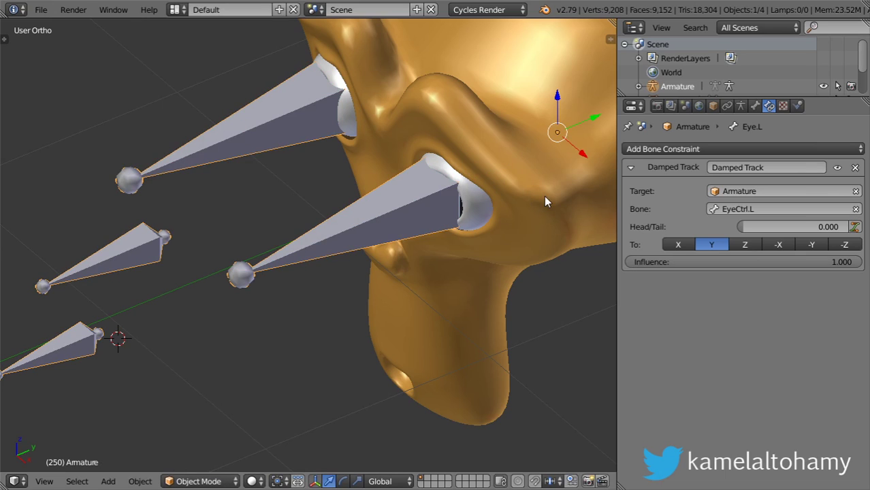
pyautogui.click(713, 105)
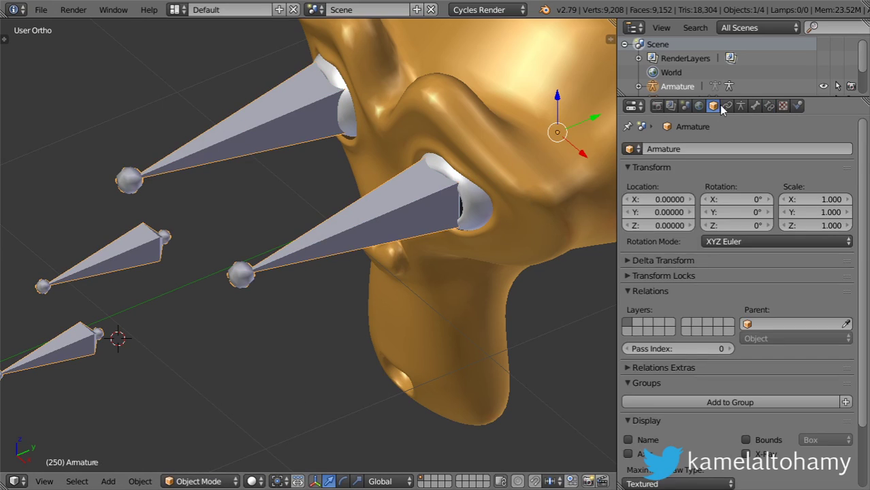
pyautogui.scroll(-3, 691, 359)
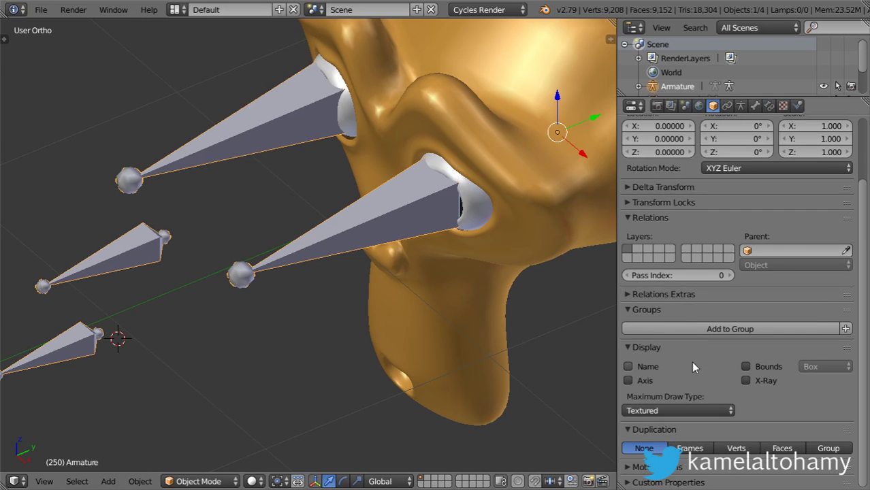
pyautogui.click(662, 349)
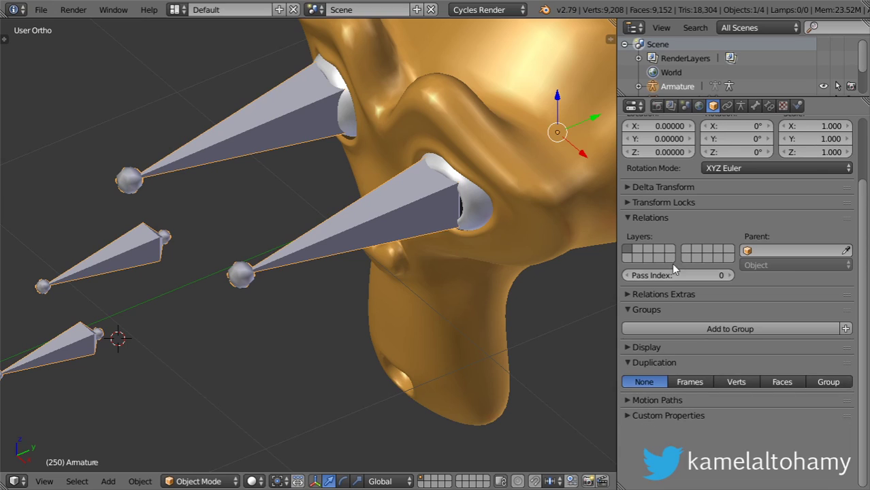
pyautogui.click(672, 218)
pyautogui.click(662, 169)
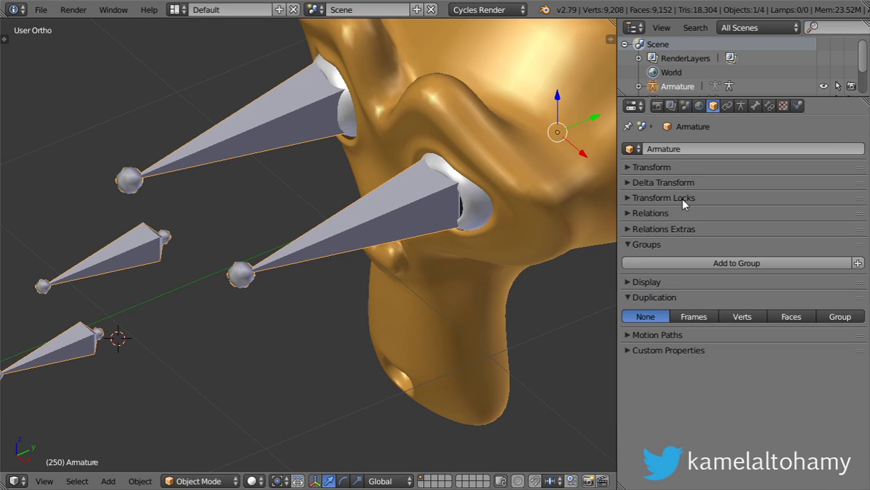
pyautogui.click(700, 106)
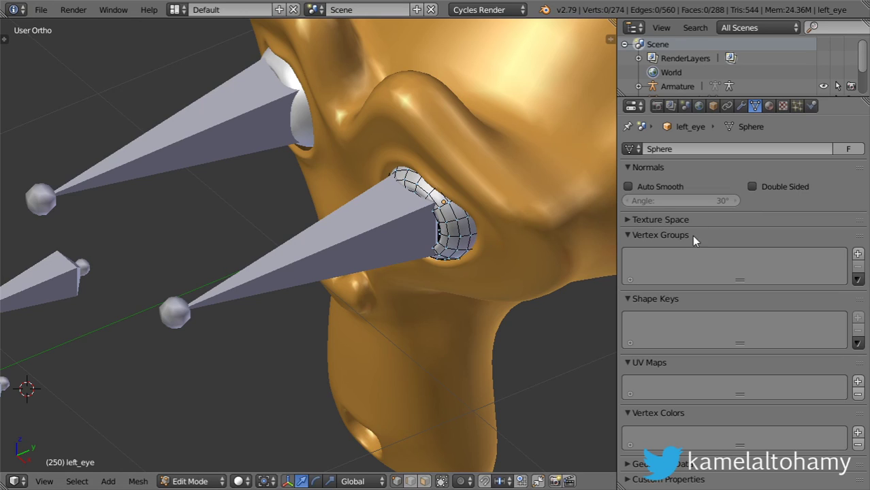
# Step: Add two vertex groups to left_eye, named eye.L and eye.R
pyautogui.click(858, 253)
pyautogui.click(847, 254)
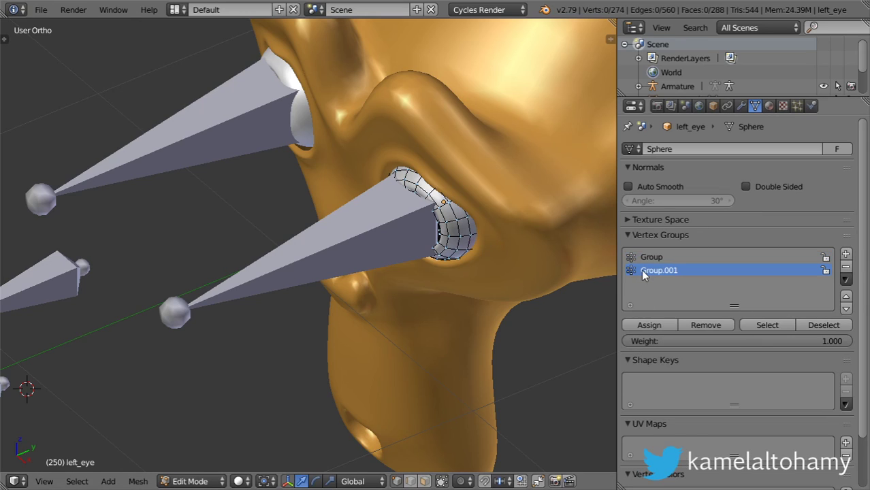
pyautogui.doubleClick(656, 259)
pyautogui.write('eye.L')
pyautogui.doubleClick(671, 269)
pyautogui.write('r')
pyautogui.write('eye')
pyautogui.press('Return')
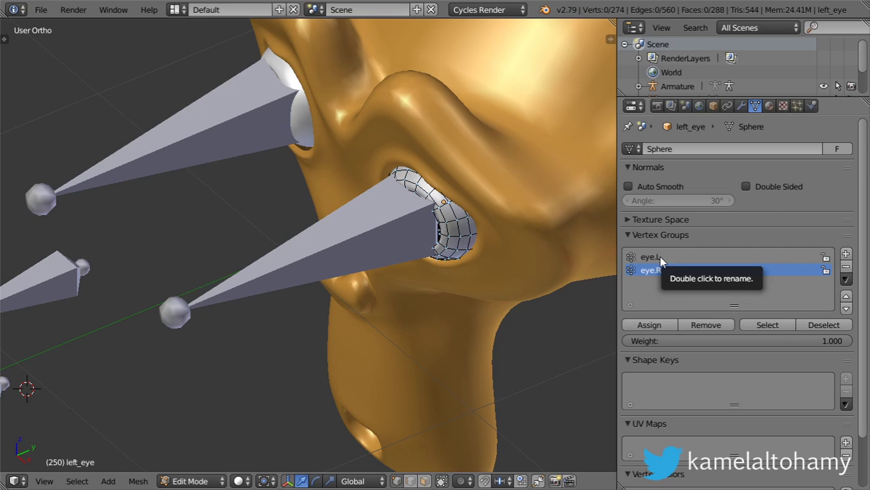
# Step: Assign all left_eye vertices to eye.L, verify eye.L and eye.R membership, and leave Edit Mode
pyautogui.keyDown('shift'); pyautogui.moveTo(360, 151); pyautogui.dragTo(368, 213, button='middle'); pyautogui.keyUp('shift')
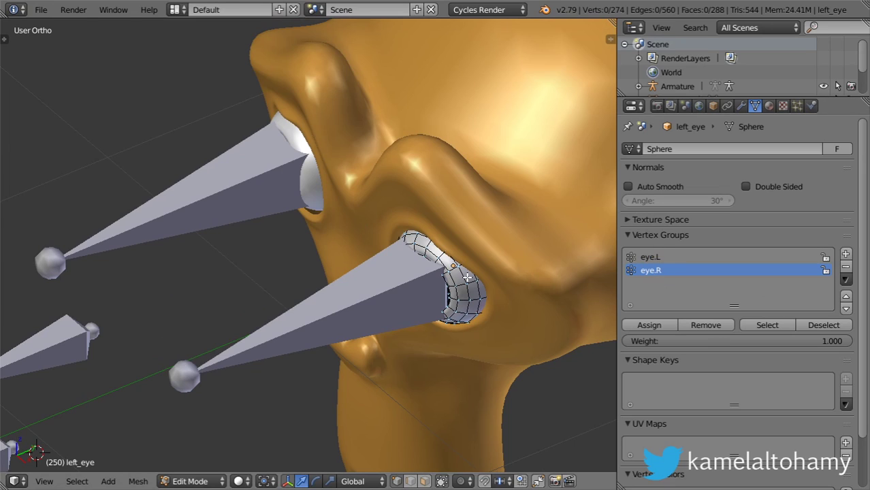
pyautogui.press('a')
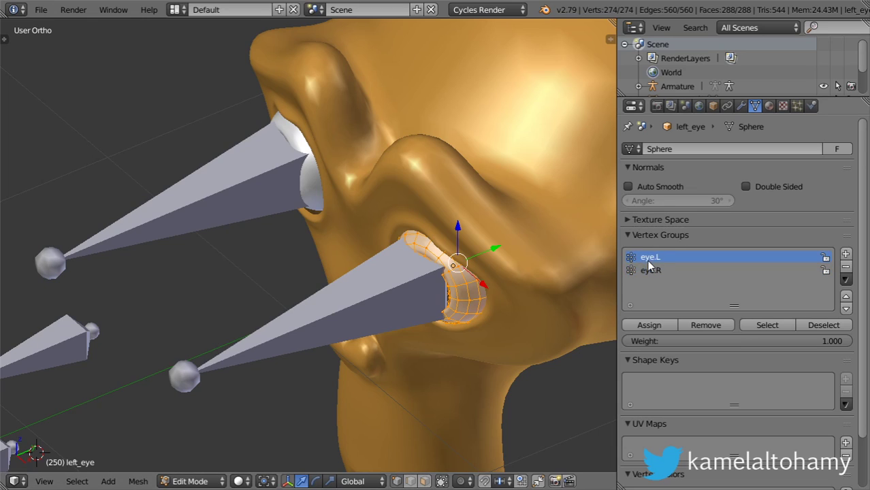
pyautogui.click(649, 325)
pyautogui.press('a')
pyautogui.click(773, 324)
pyautogui.click(820, 326)
pyautogui.click(659, 270)
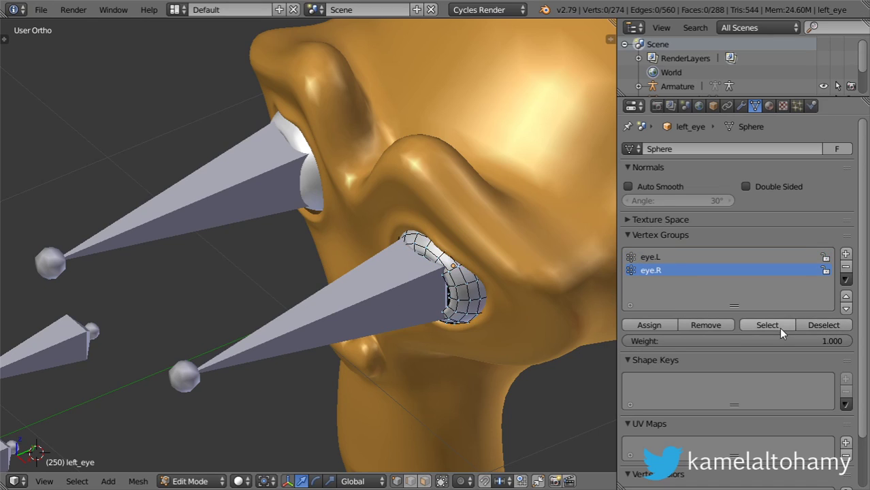
pyautogui.click(776, 326)
pyautogui.click(804, 322)
pyautogui.press('Tab')
# Step: In Edit Mode on right_eye, rename its vertex groups to eye.L and eye.R
pyautogui.rightClick(314, 171)
pyautogui.press('Tab')
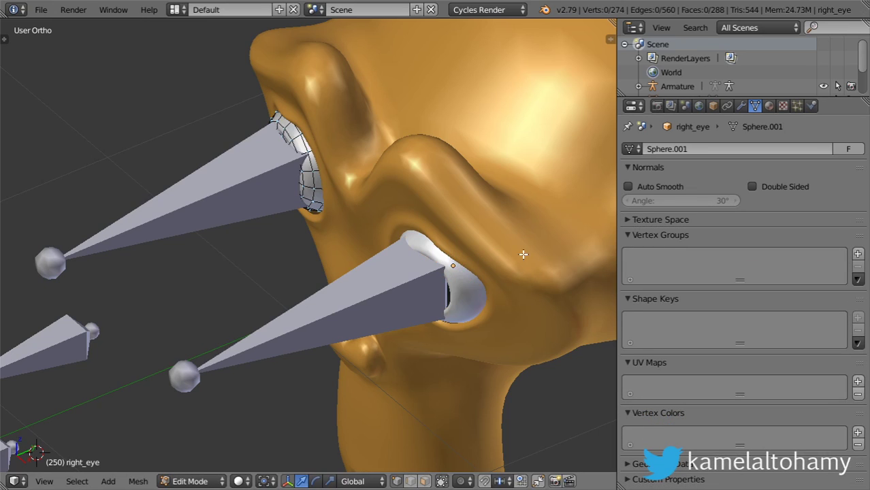
pyautogui.doubleClick(846, 254)
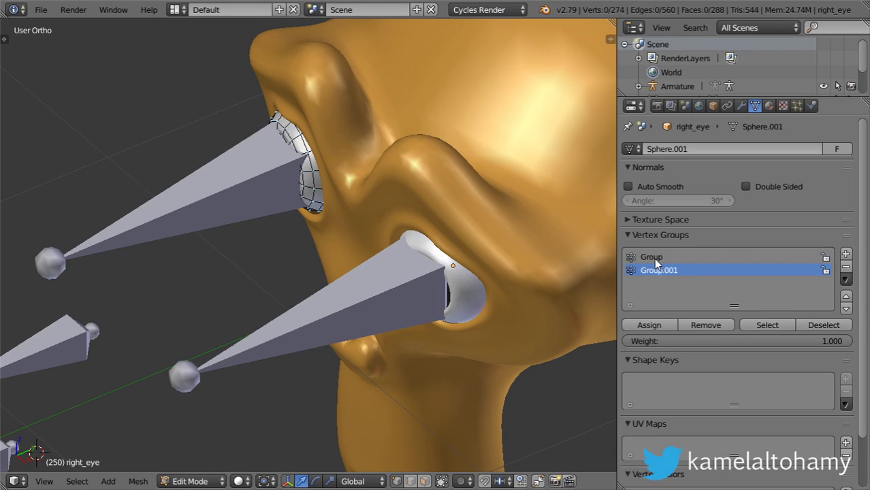
pyautogui.write('ey')
pyautogui.write('e.L')
pyautogui.doubleClick(660, 270)
pyautogui.write('eye.')
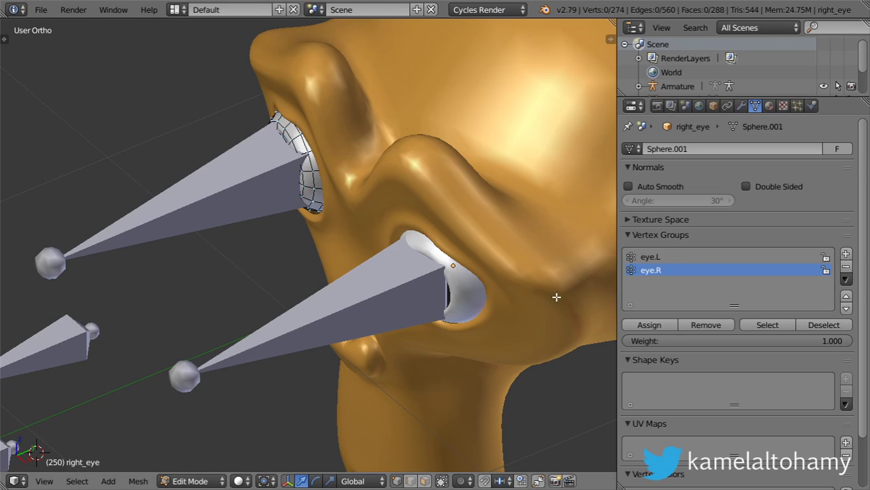
pyautogui.write('a')
# Step: Assign all right_eye vertices to eye.R and return to Object Mode
pyautogui.click(651, 325)
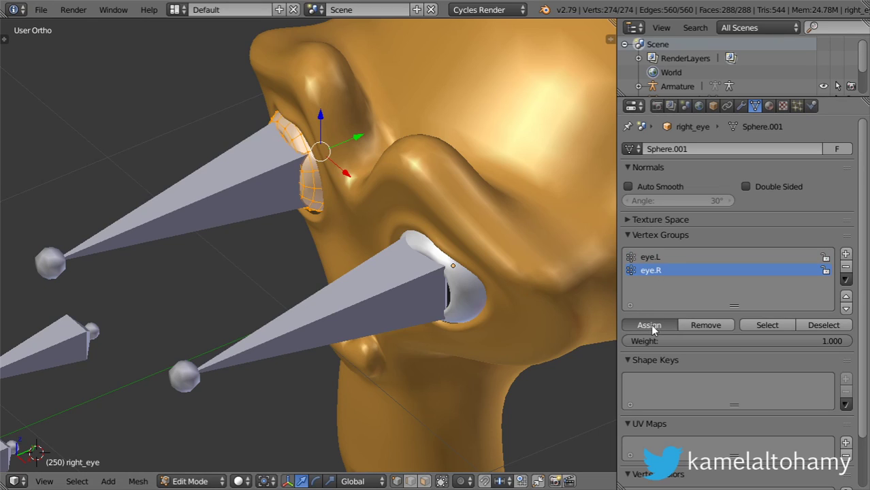
pyautogui.press('a')
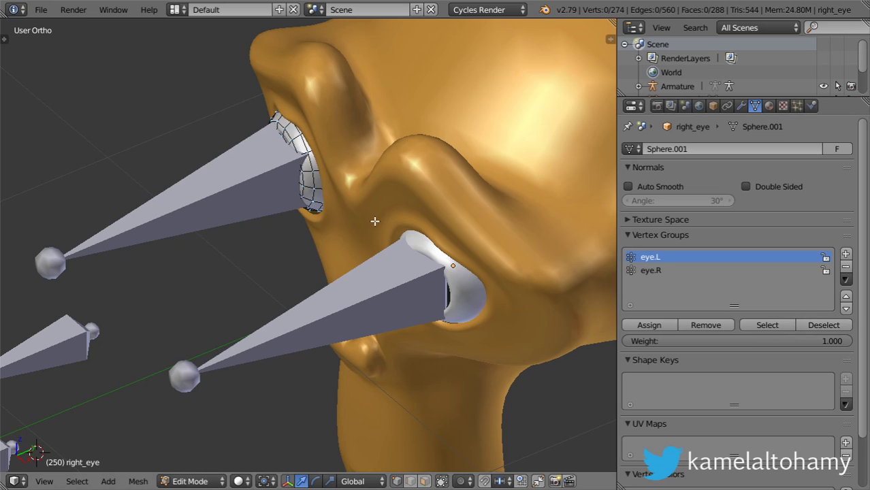
pyautogui.press('Tab')
pyautogui.scroll(-3, 324, 217)
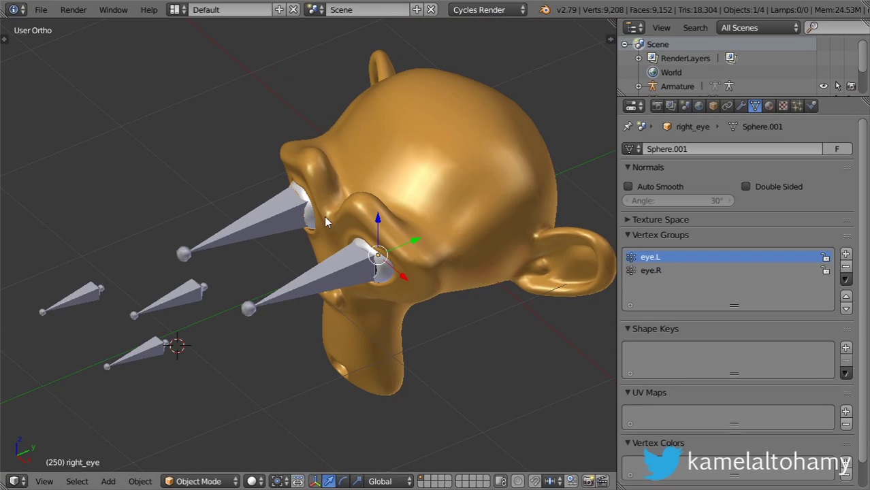
pyautogui.scroll(4, 360, 281)
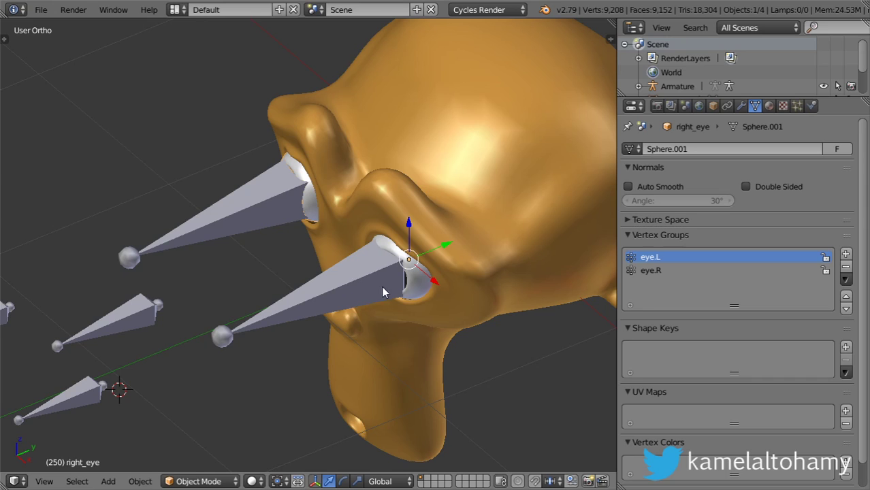
pyautogui.scroll(-1, 381, 286)
pyautogui.scroll(2, 355, 243)
# Step: Recheck that the right_eye vertices belong to eye.R, then view the whole monkey head
pyautogui.press('Tab')
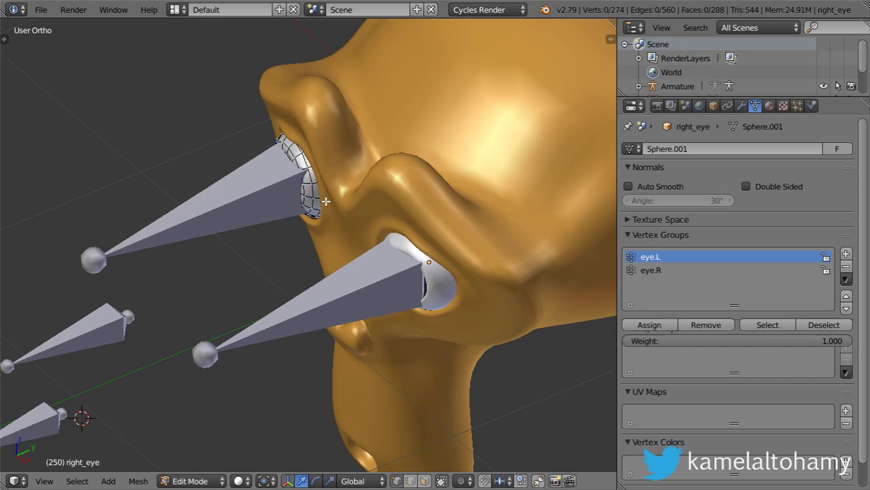
pyautogui.click(767, 326)
pyautogui.press('a')
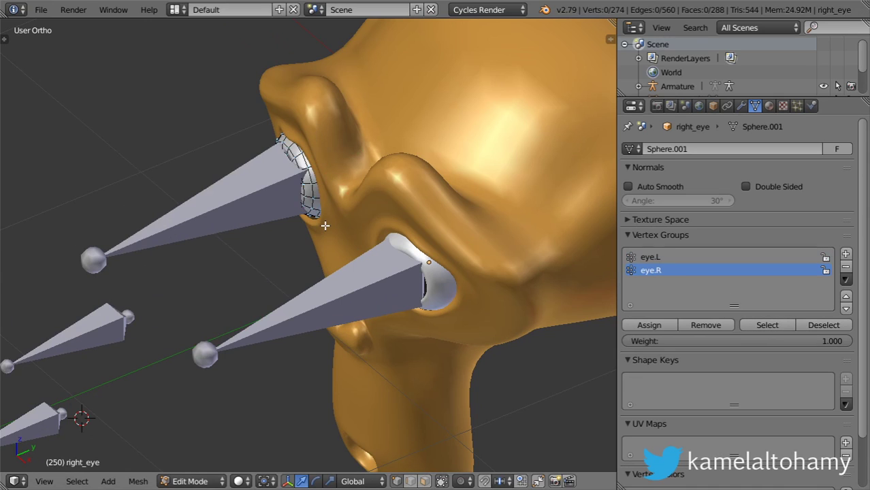
pyautogui.press('Tab')
pyautogui.scroll(-4, 324, 226)
pyautogui.moveTo(324, 225)
pyautogui.mouseDown(button='middle')
pyautogui.moveTo(363, 188)
pyautogui.moveTo(299, 253)
pyautogui.mouseUp(button='middle')
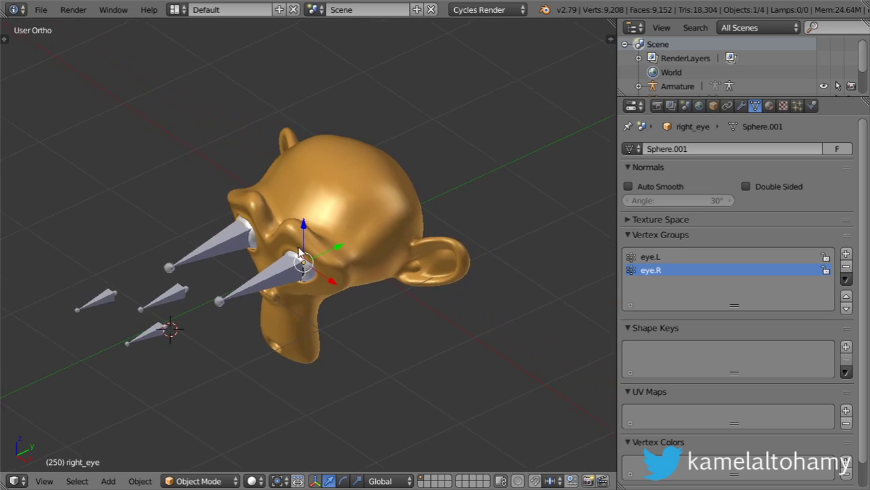
pyautogui.scroll(5, 300, 253)
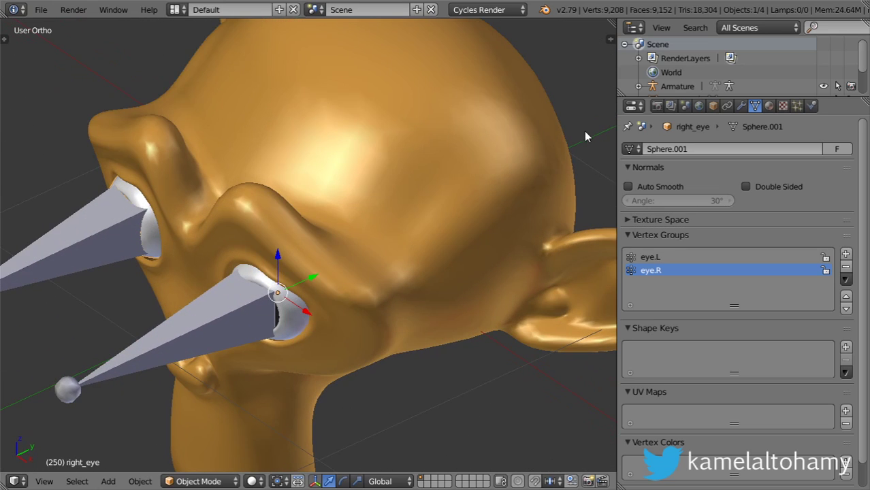
# Step: Apply the Subsurf modifier on the right eye and inspect its denser mesh
pyautogui.click(741, 105)
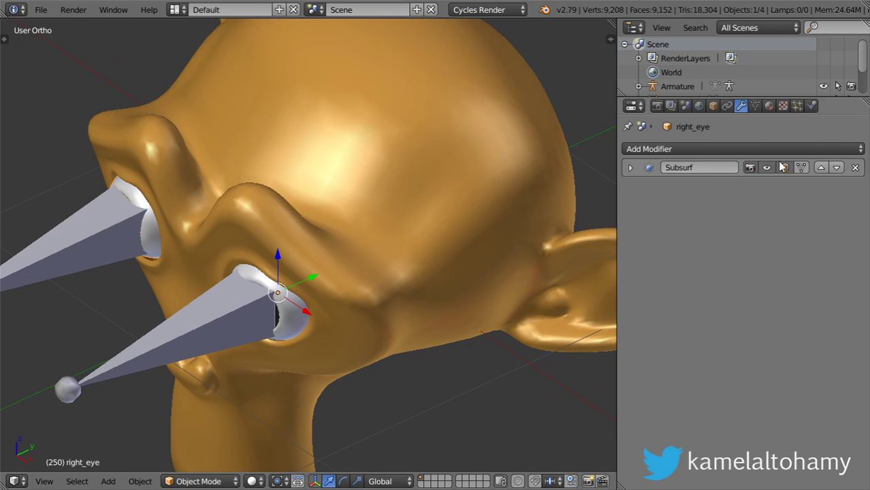
pyautogui.click(631, 168)
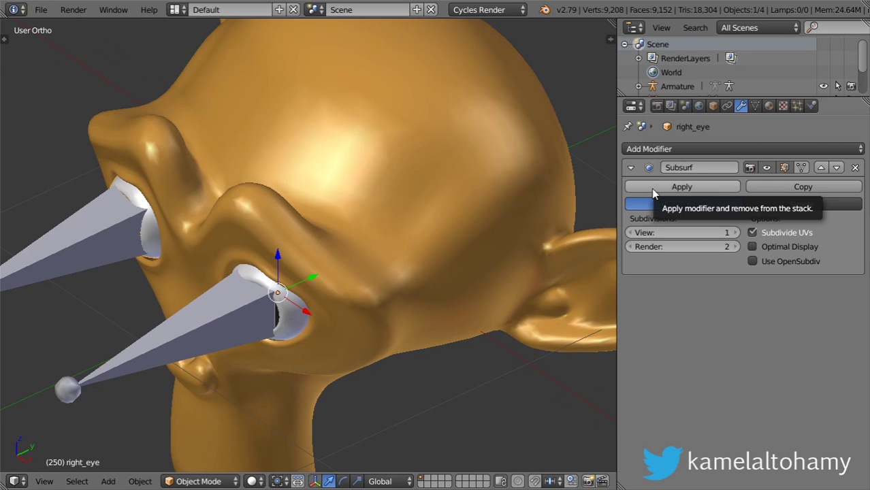
pyautogui.click(651, 188)
pyautogui.rightClick(158, 225)
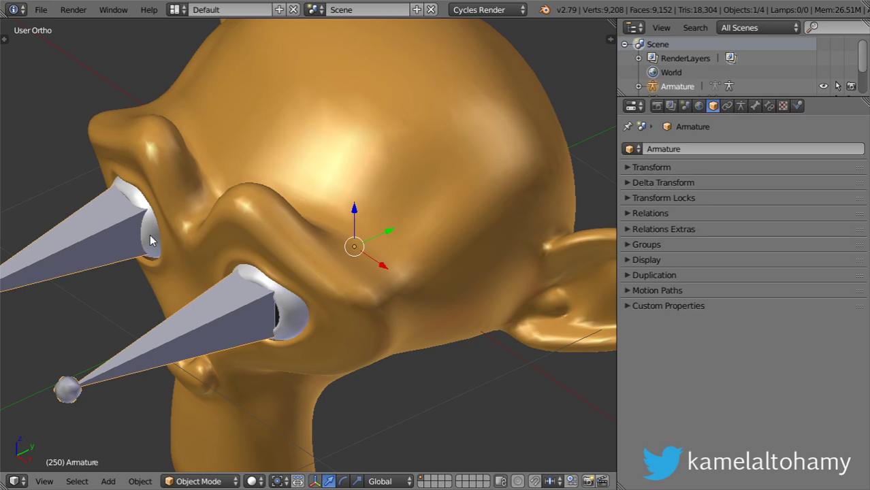
pyautogui.rightClick(151, 240)
pyautogui.press('Tab')
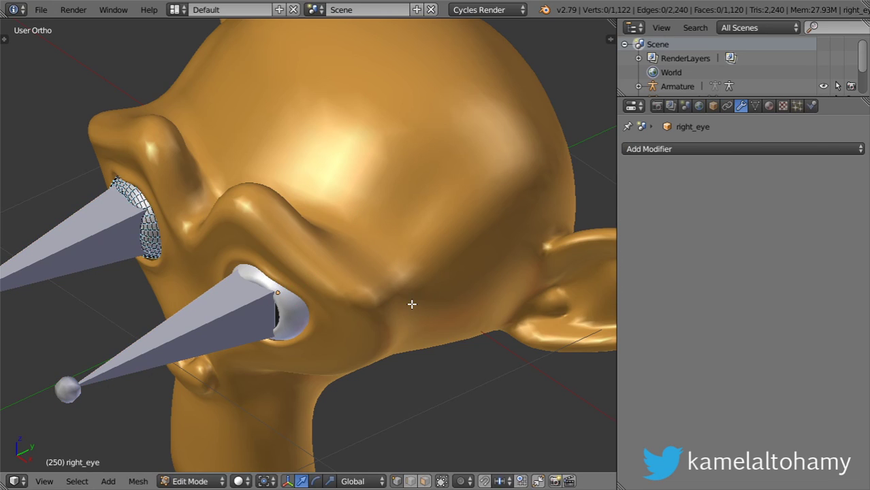
pyautogui.press('Tab')
# Step: Apply Subsurf on the left eye and add an Armature modifier using the Armature object
pyautogui.rightClick(324, 328)
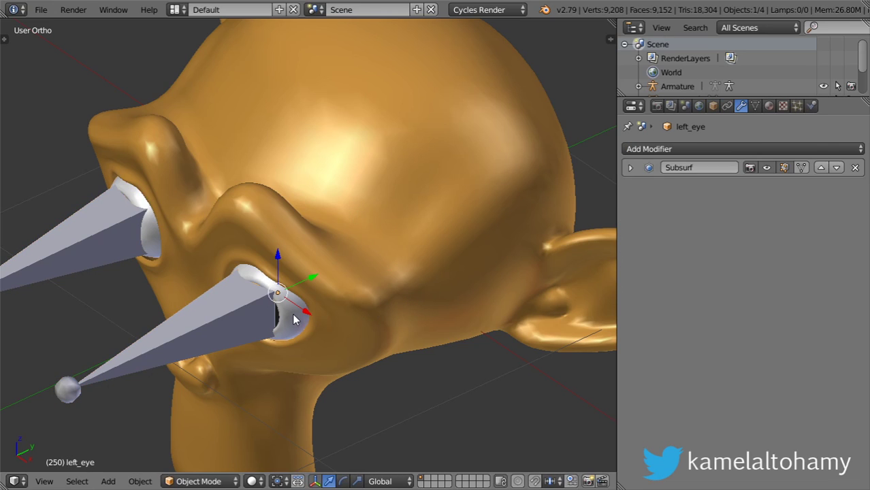
pyautogui.click(630, 168)
pyautogui.click(643, 186)
pyautogui.click(680, 149)
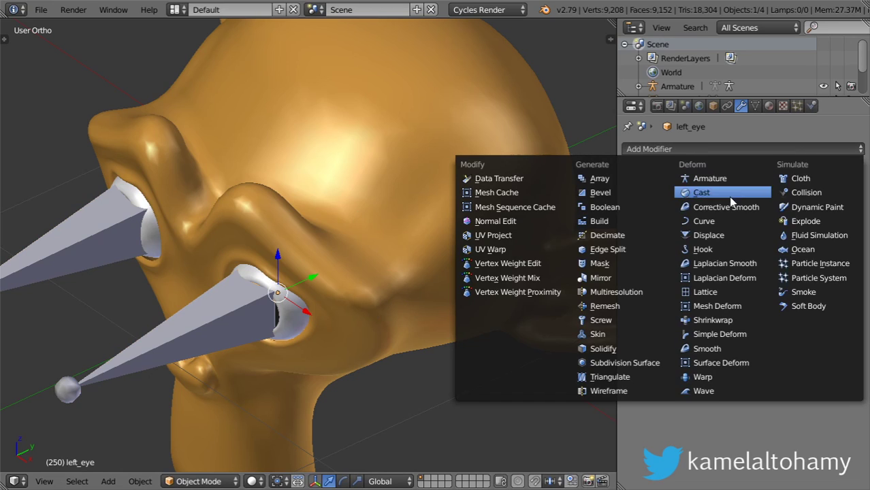
pyautogui.click(716, 179)
pyautogui.click(681, 218)
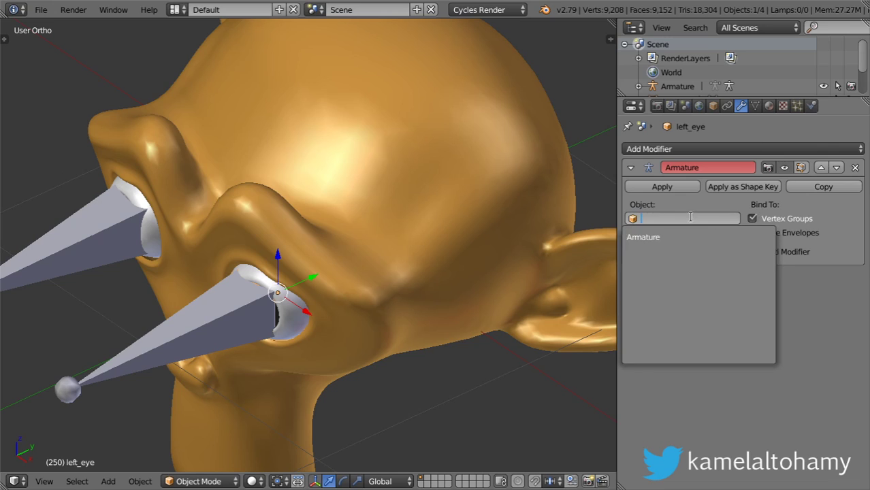
pyautogui.click(655, 235)
# Step: Add an Armature modifier to the right eye with Armature as its object
pyautogui.rightClick(144, 240)
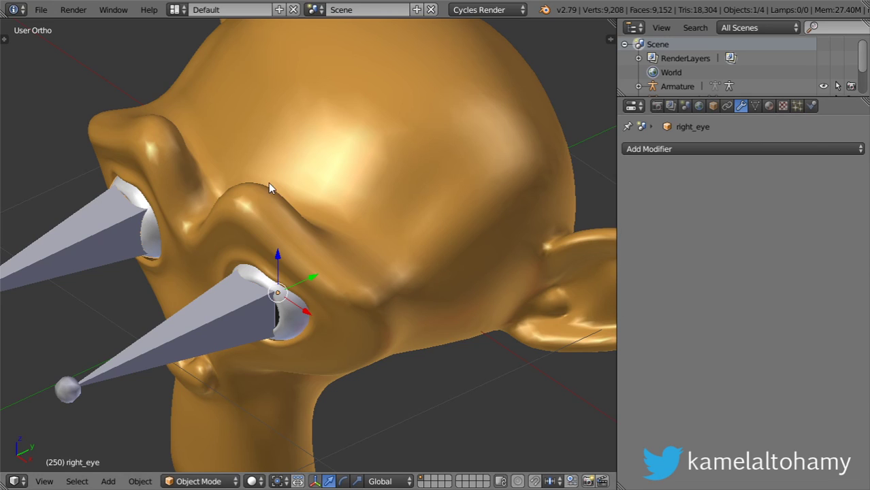
pyautogui.click(633, 148)
pyautogui.click(712, 176)
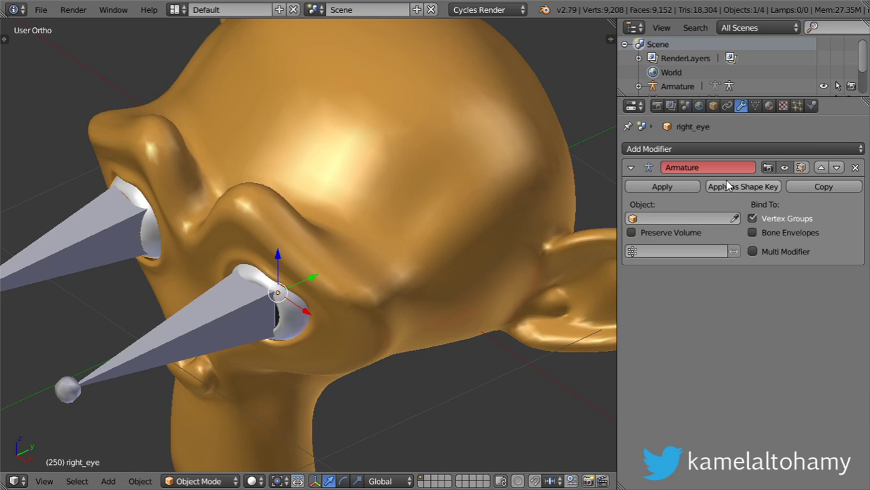
pyautogui.click(681, 218)
pyautogui.click(655, 237)
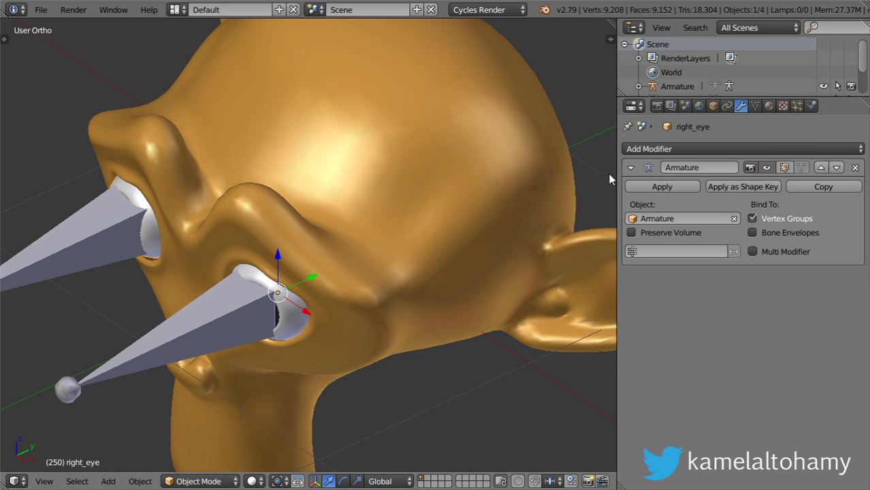
pyautogui.click(630, 167)
pyautogui.scroll(-5, 354, 315)
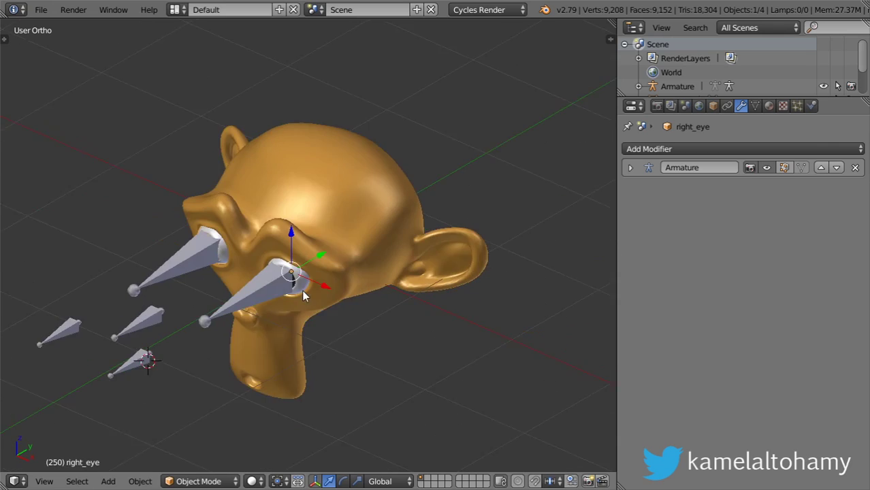
pyautogui.scroll(2, 301, 289)
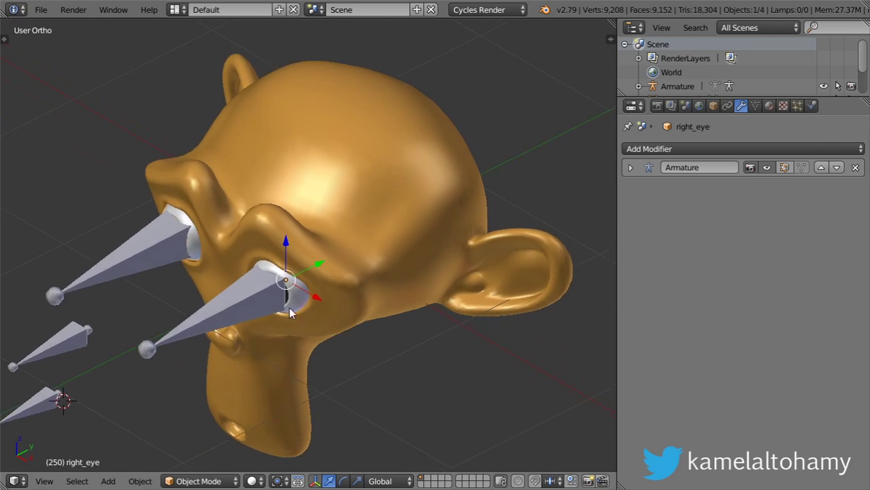
pyautogui.moveTo(293, 305); pyautogui.dragTo(176, 450, button='middle')
pyautogui.scroll(-3, 190, 451)
# Step: Put the armature in Pose Mode and start moving EyeCtrl.L to test the eyes following
pyautogui.rightClick(147, 330)
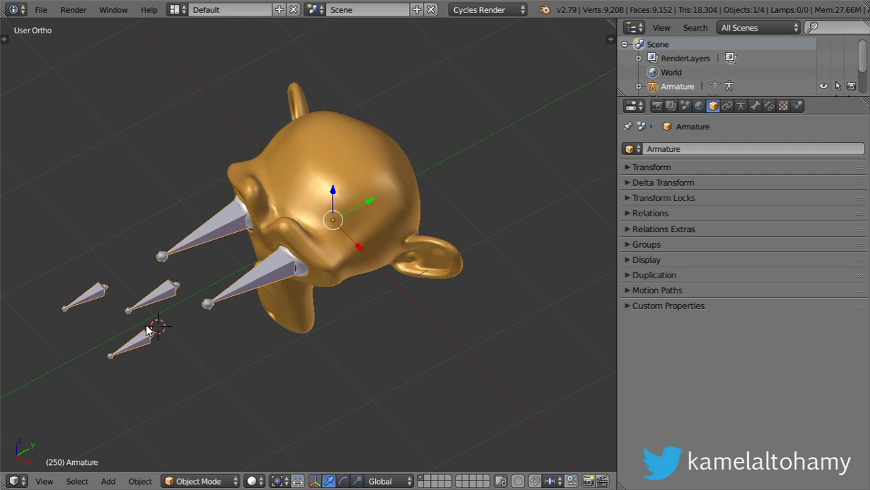
pyautogui.click(201, 482)
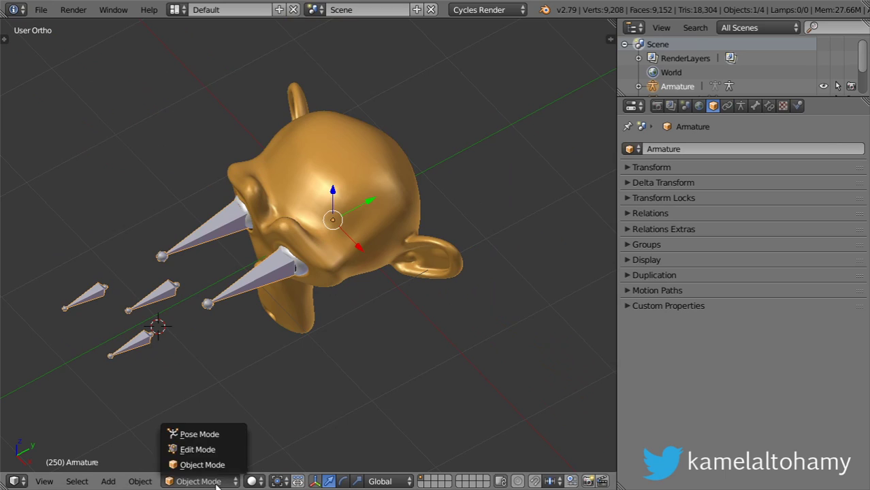
pyautogui.click(204, 434)
pyautogui.scroll(3, 167, 337)
pyautogui.keyDown('shift'); pyautogui.moveTo(167, 338); pyautogui.dragTo(407, 170, button='middle'); pyautogui.keyUp('shift')
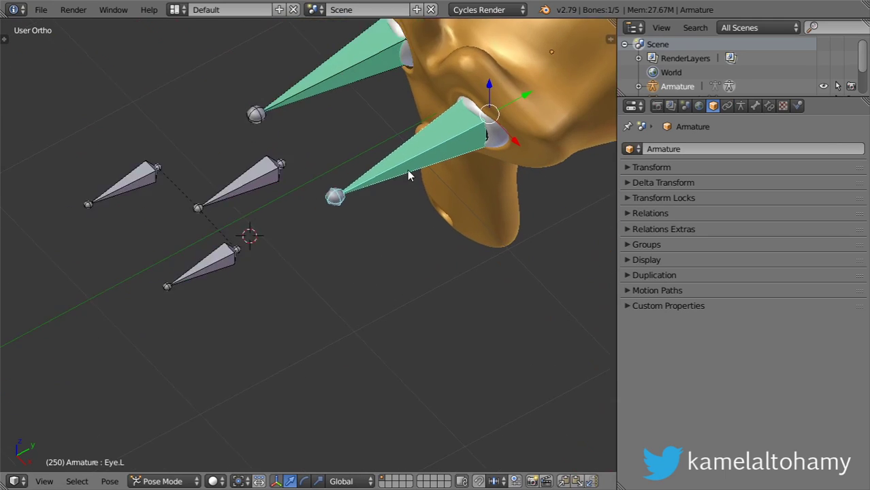
pyautogui.rightClick(265, 241)
pyautogui.press('g')
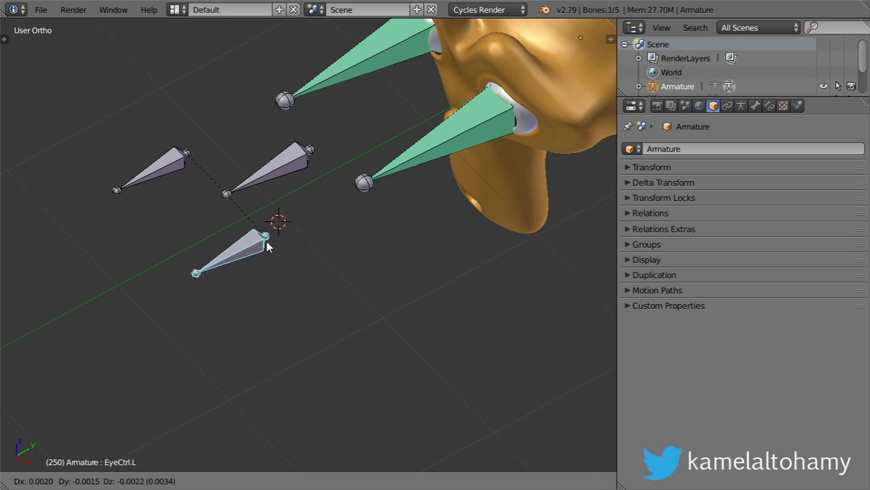
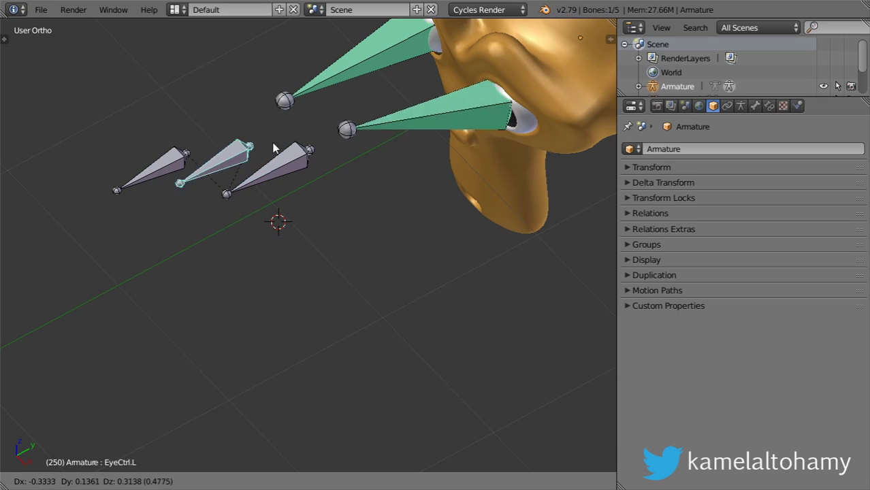
# Step: Confirm the left eye control bone's move down-left and recenter the view on the head
pyautogui.click(265, 245)
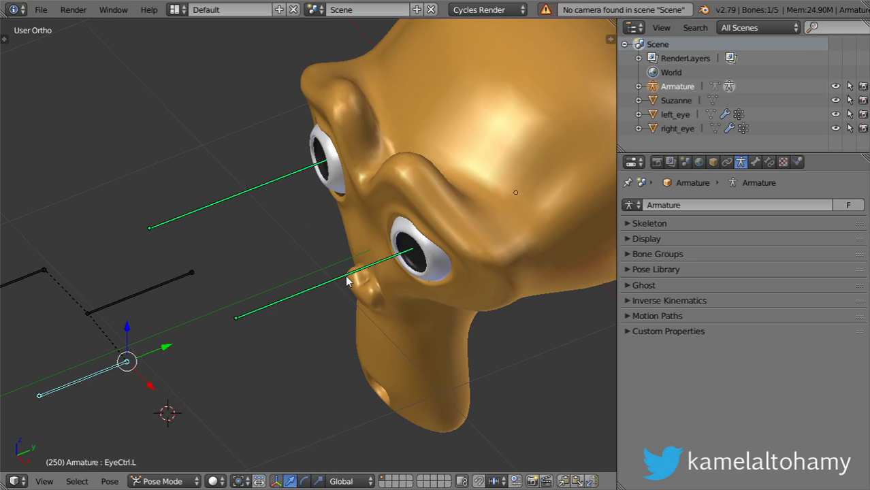
pyautogui.moveTo(346, 275); pyautogui.dragTo(384, 224, button='middle')
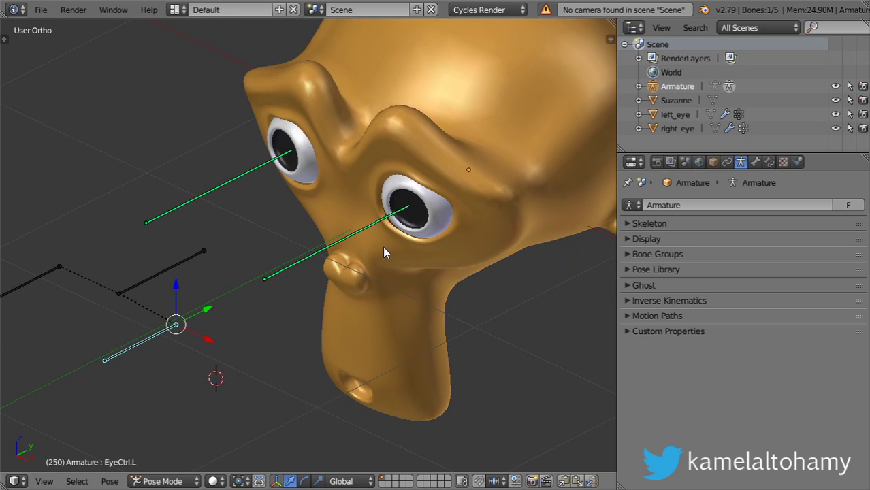
pyautogui.moveTo(309, 286)
pyautogui.keyDown('shift'); pyautogui.mouseDown(button='middle')
pyautogui.moveTo(375, 259)
pyautogui.moveTo(365, 283)
pyautogui.mouseUp(button='middle'); pyautogui.keyUp('shift')
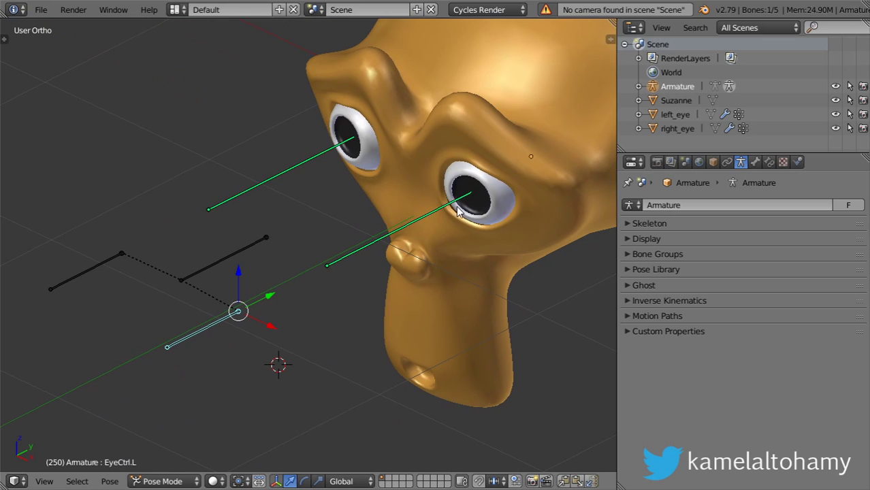
# Step: Switch to wireframe and check the left_eye mesh's Eye.L and Eye.R vertex groups
pyautogui.rightClick(491, 199)
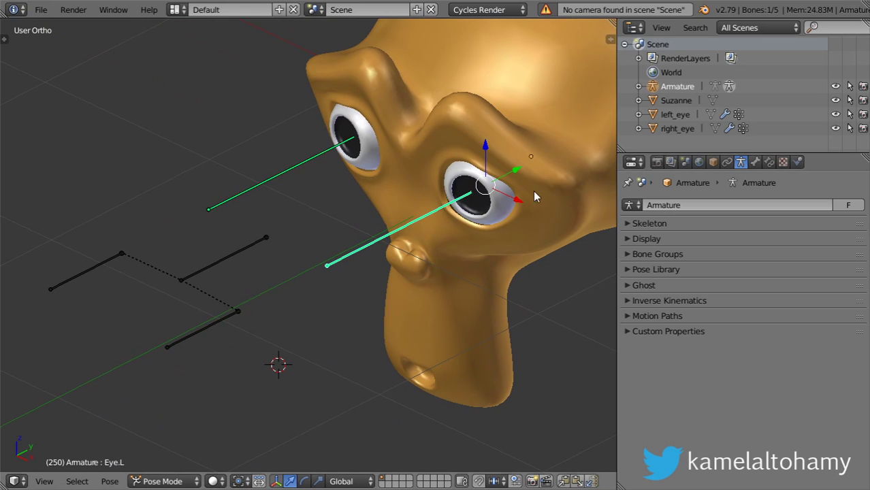
pyautogui.press('z')
pyautogui.rightClick(464, 229)
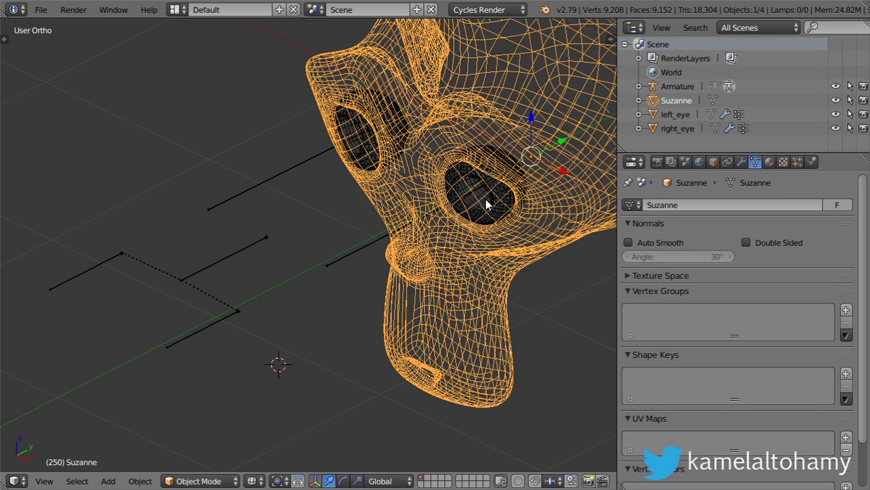
pyautogui.rightClick(507, 211)
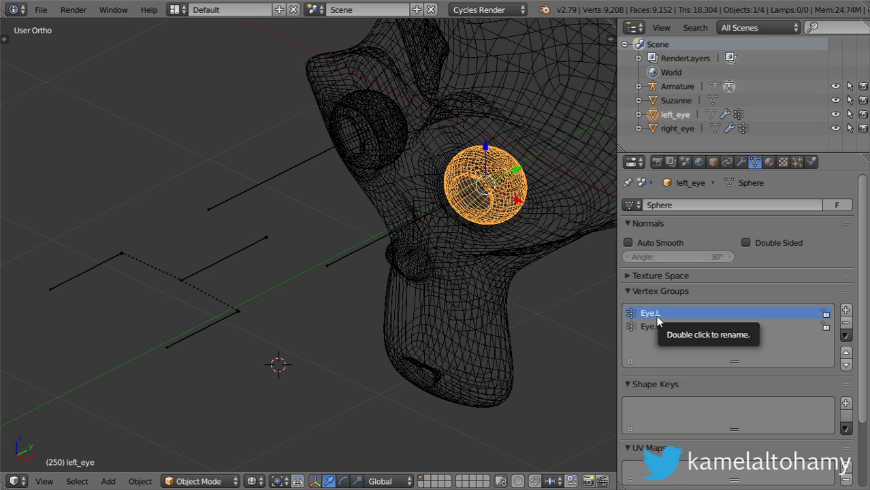
# Step: Select the Eye.L bone and display its Bone properties
pyautogui.moveTo(356, 219)
pyautogui.mouseDown(button='middle')
pyautogui.moveTo(308, 310)
pyautogui.moveTo(347, 289)
pyautogui.mouseUp(button='middle')
pyautogui.rightClick(347, 289)
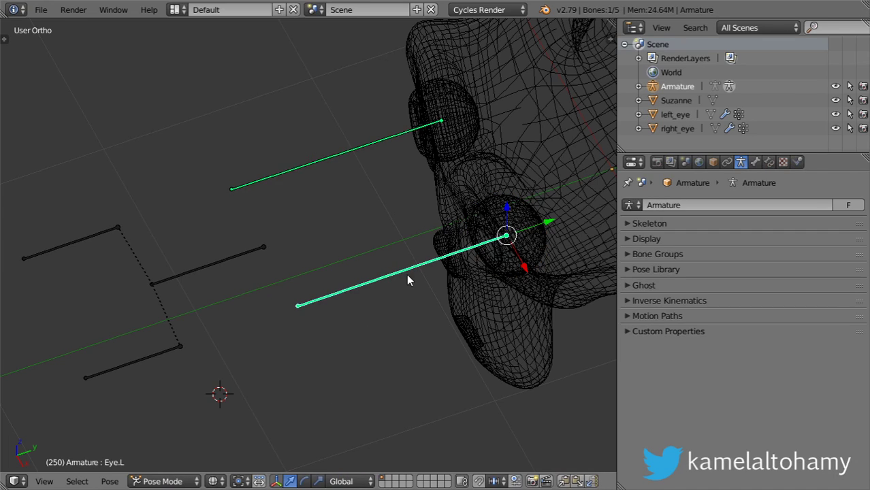
pyautogui.click(755, 162)
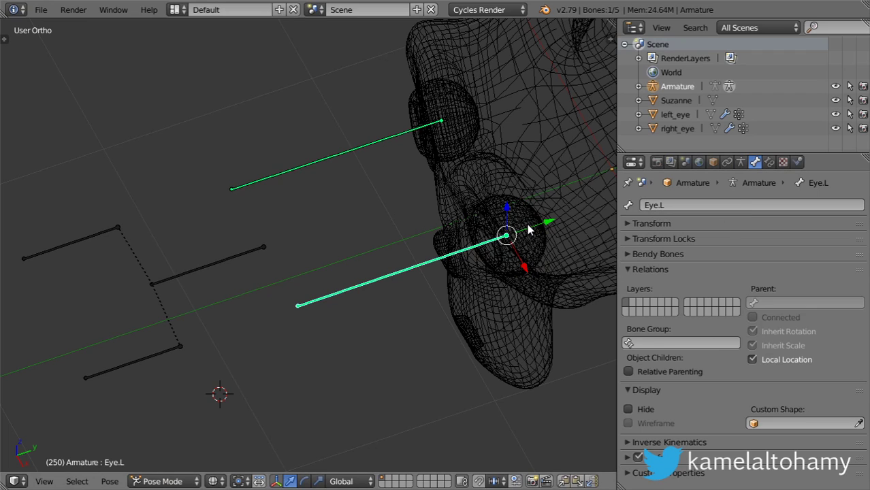
# Step: Return to solid shading and frame the left eye, staying in Pose Mode
pyautogui.scroll(2, 529, 225)
pyautogui.press('z')
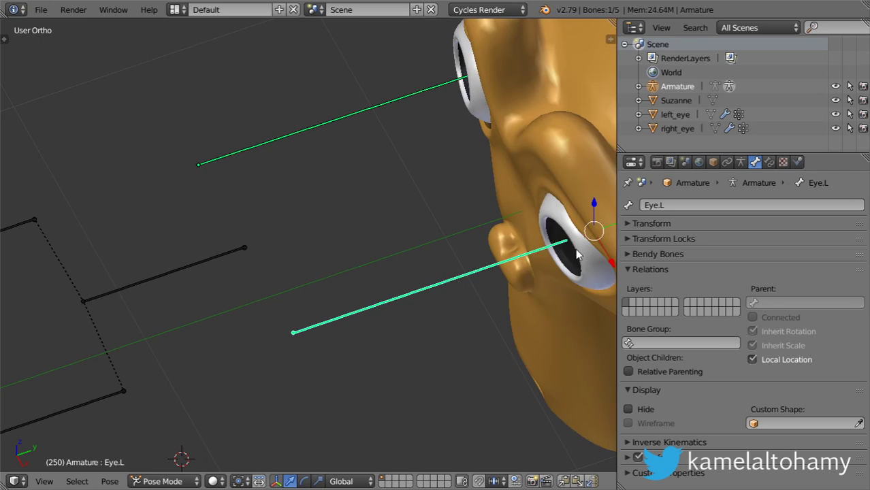
pyautogui.moveTo(577, 250)
pyautogui.keyDown('shift'); pyautogui.mouseDown(button='middle')
pyautogui.moveTo(474, 294)
pyautogui.moveTo(362, 235)
pyautogui.mouseUp(button='middle'); pyautogui.keyUp('shift')
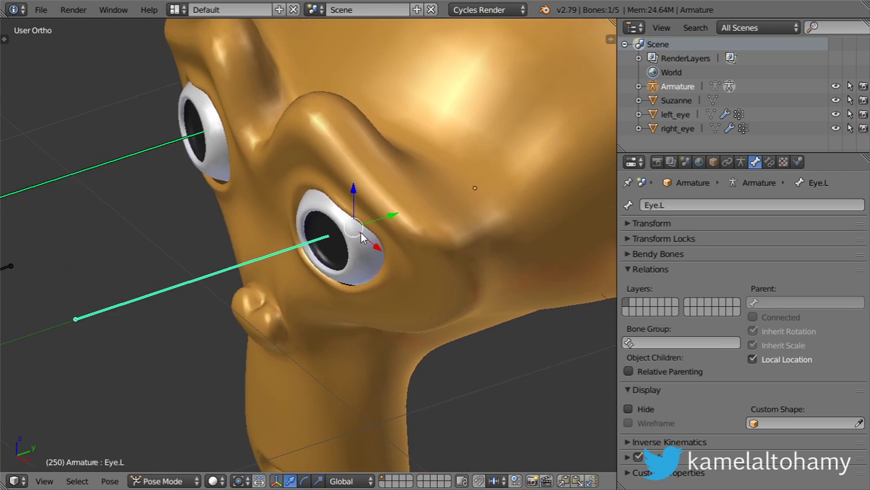
pyautogui.scroll(-2, 334, 251)
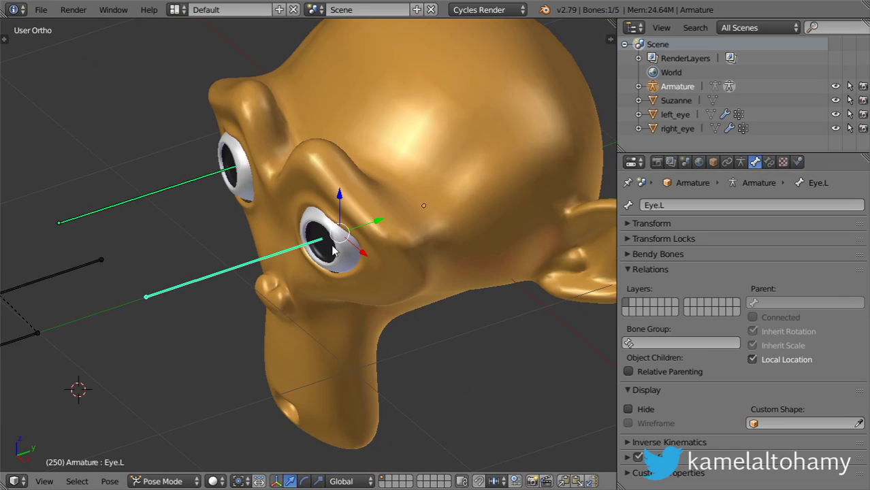
pyautogui.keyDown('shift'); pyautogui.moveTo(240, 283); pyautogui.dragTo(312, 254, button='middle'); pyautogui.keyUp('shift')
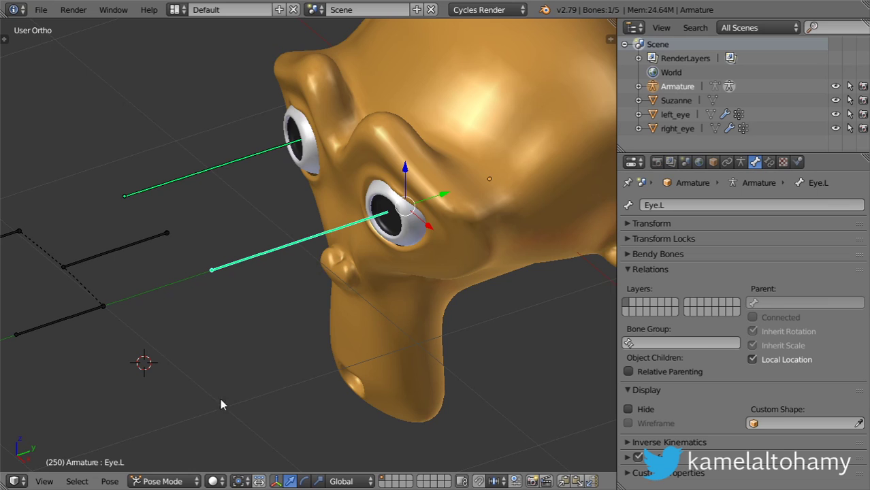
pyautogui.click(163, 481)
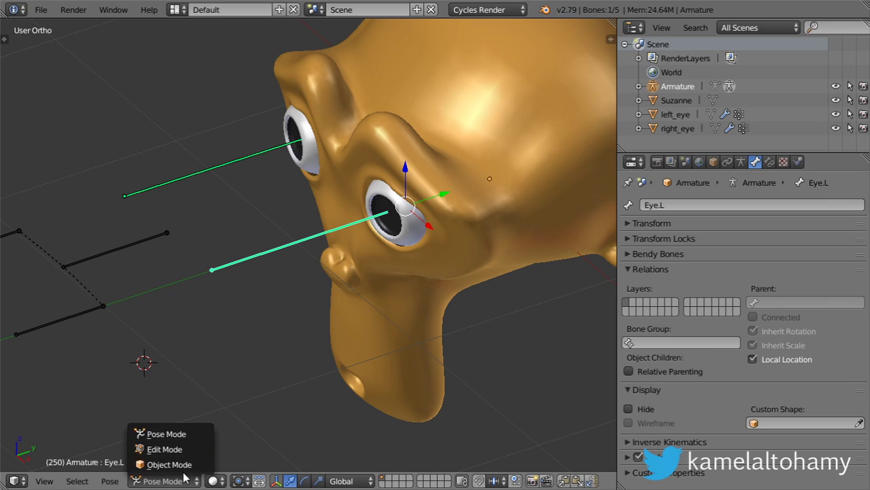
pyautogui.click(168, 434)
# Step: Test the eye controls: move EyeCtrl.L right and EyeCtrl.R vertically along Z
pyautogui.rightClick(85, 311)
pyautogui.moveTo(85, 311)
pyautogui.mouseDown(button='middle')
pyautogui.moveTo(189, 333)
pyautogui.moveTo(211, 315)
pyautogui.mouseUp(button='middle')
pyautogui.press('g')
pyautogui.click(313, 309)
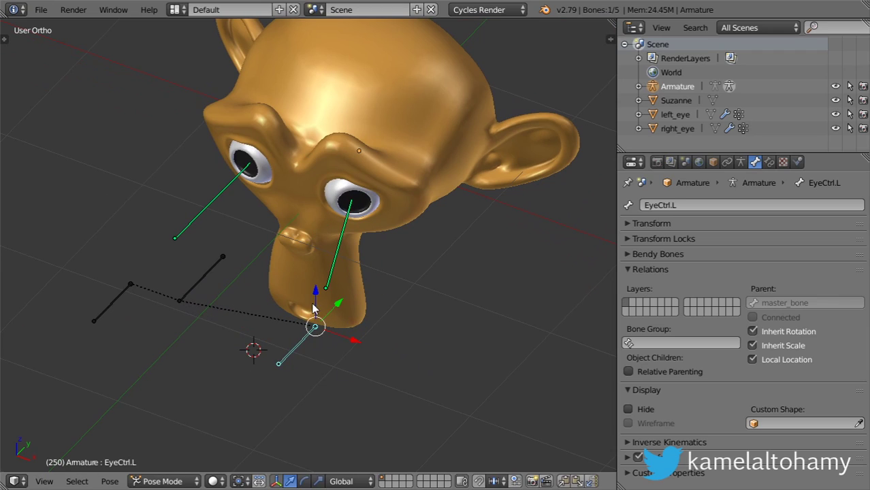
pyautogui.rightClick(123, 304)
pyautogui.press('g')
pyautogui.press('z')
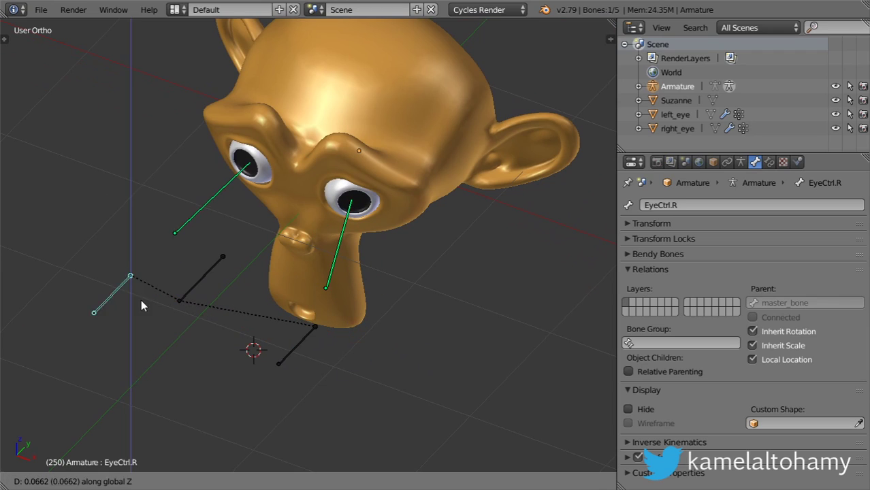
pyautogui.click(143, 257)
# Step: Try moving master_bone, cancel, then reset all bones to their rest pose with Alt+G
pyautogui.rightClick(189, 293)
pyautogui.press('g')
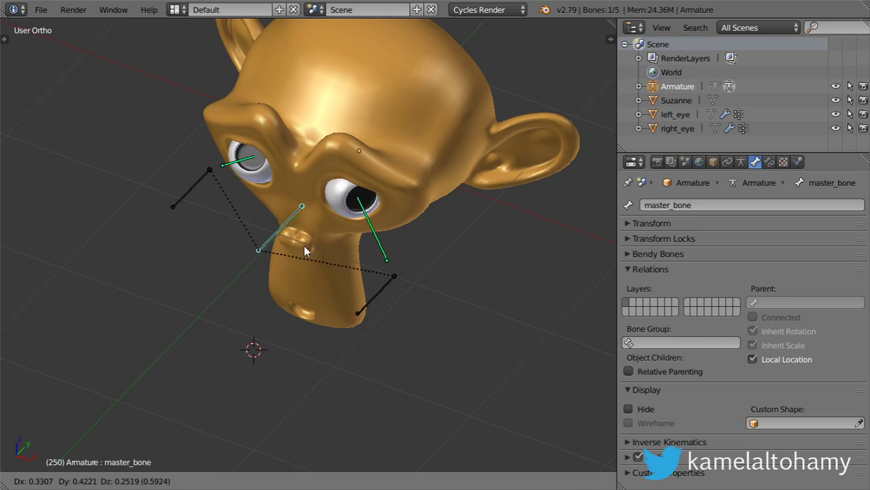
pyautogui.rightClick(235, 271)
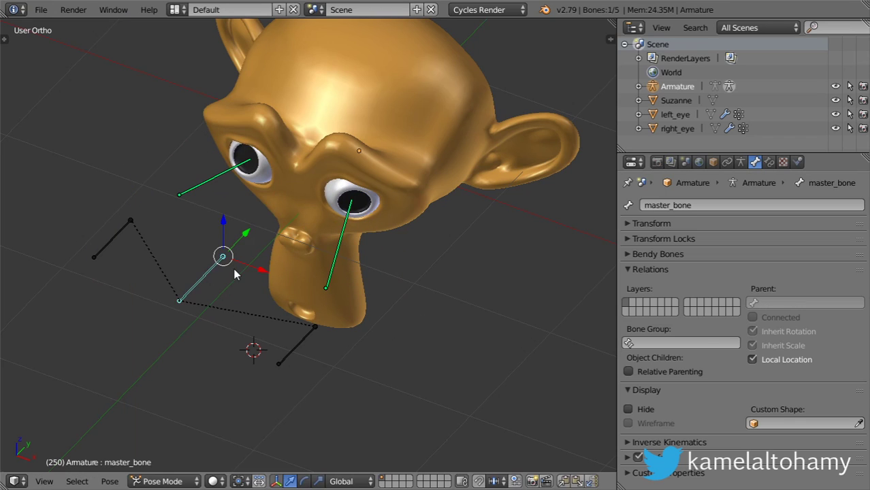
pyautogui.press('a')
pyautogui.press('a')
pyautogui.hotkey('alt', 'g')
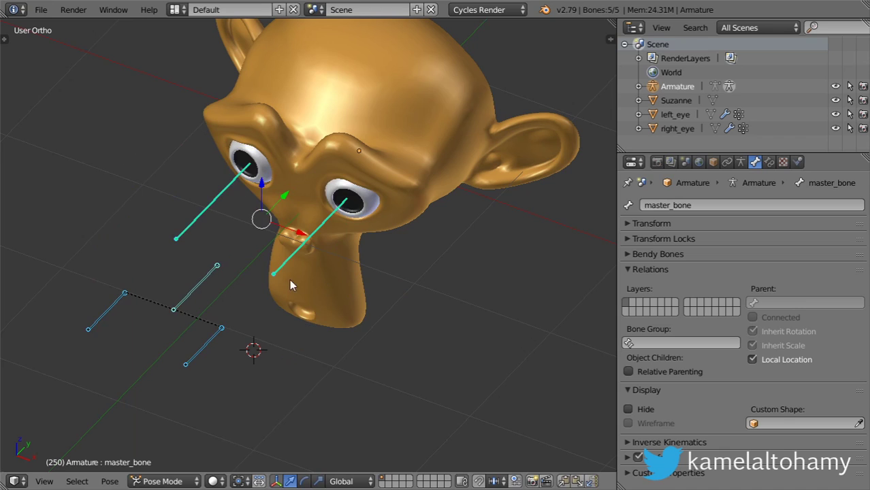
pyautogui.moveTo(289, 285)
pyautogui.mouseDown(button='middle')
pyautogui.moveTo(260, 276)
pyautogui.moveTo(292, 268)
pyautogui.moveTo(363, 291)
pyautogui.moveTo(314, 295)
pyautogui.moveTo(304, 309)
pyautogui.moveTo(408, 272)
pyautogui.moveTo(310, 306)
pyautogui.moveTo(333, 289)
pyautogui.moveTo(421, 278)
pyautogui.mouseUp(button='middle')
pyautogui.scroll(3, 301, 303)
pyautogui.scroll(2, 331, 283)
# Step: Look over the head and eye bones, then switch back to Object Mode
pyautogui.rightClick(421, 279)
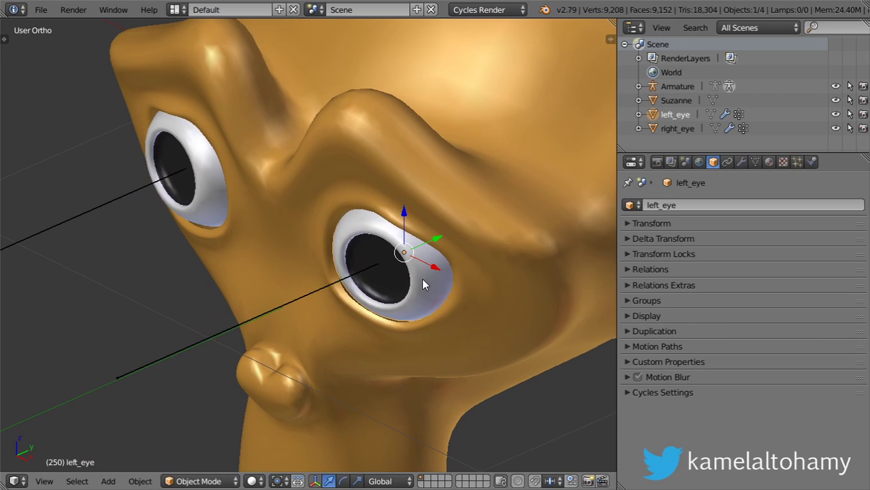
pyautogui.scroll(-1, 383, 340)
pyautogui.scroll(-2, 419, 313)
pyautogui.scroll(-3, 419, 313)
pyautogui.moveTo(133, 327)
pyautogui.mouseDown(button='middle')
pyautogui.moveTo(250, 325)
pyautogui.moveTo(249, 300)
pyautogui.mouseUp(button='middle')
pyautogui.rightClick(249, 300)
pyautogui.moveTo(255, 350)
pyautogui.mouseDown(button='middle')
pyautogui.moveTo(307, 369)
pyautogui.moveTo(301, 300)
pyautogui.mouseUp(button='middle')
pyautogui.scroll(2, 434, 267)
pyautogui.rightClick(467, 279)
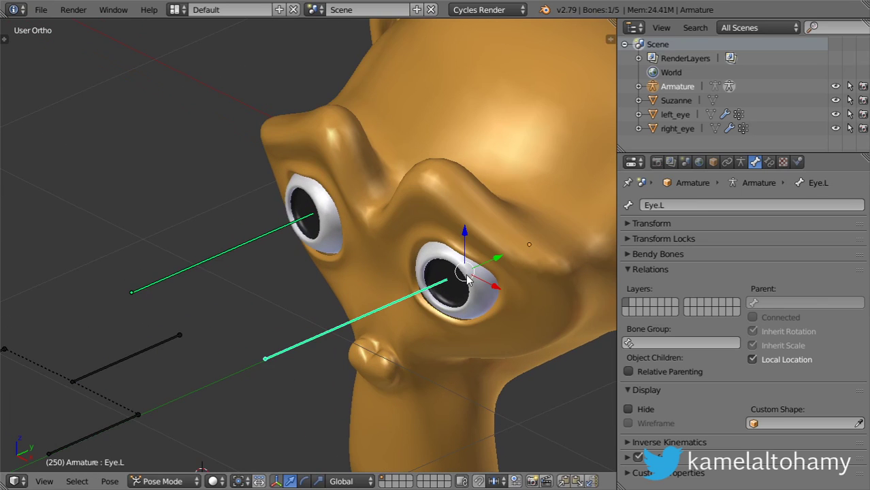
pyautogui.keyDown('shift'); pyautogui.moveTo(475, 320); pyautogui.dragTo(392, 324, button='middle'); pyautogui.keyUp('shift')
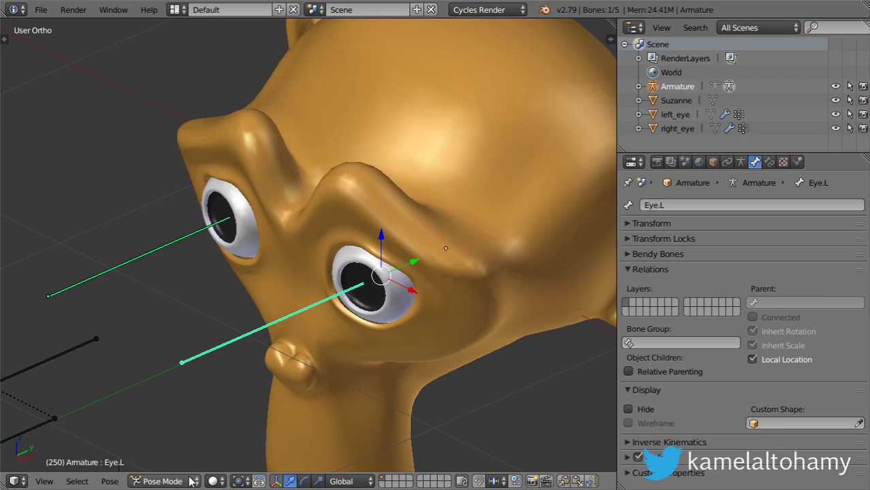
pyautogui.click(164, 481)
pyautogui.click(187, 466)
# Step: Select left_eye and enlarge it with a uniform scale
pyautogui.rightClick(393, 295)
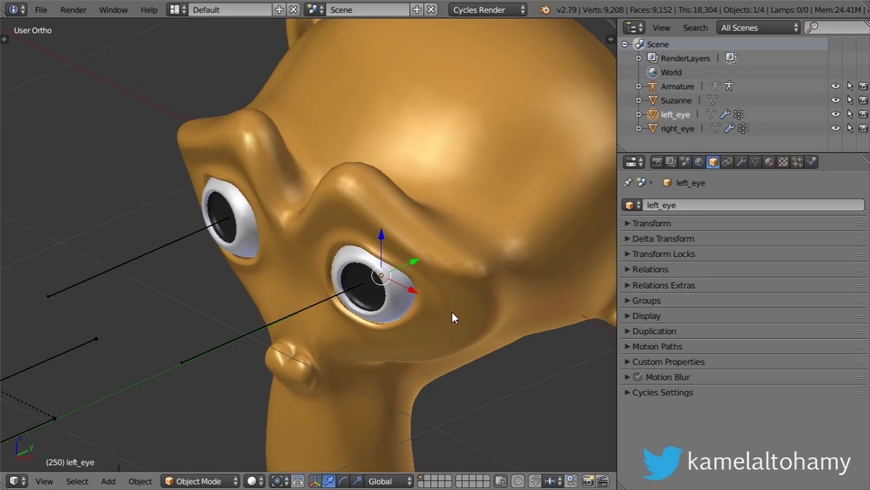
pyautogui.press('s')
pyautogui.press('y')
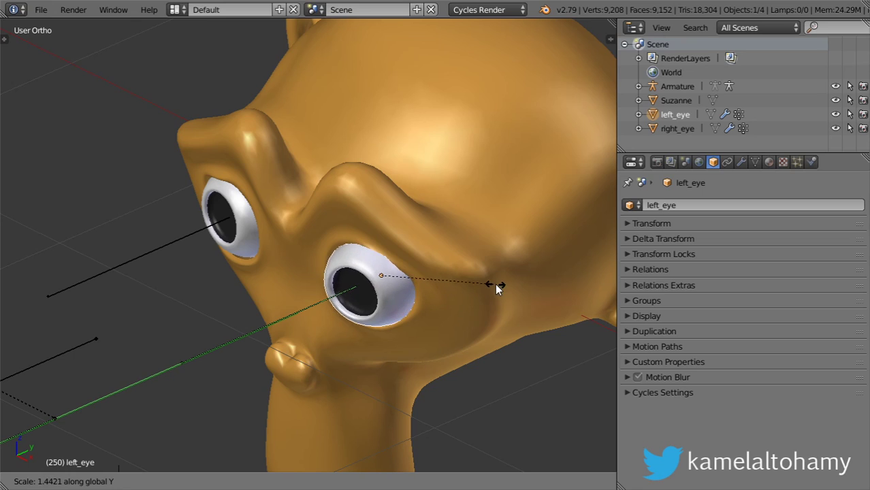
pyautogui.press('Escape')
pyautogui.press('s')
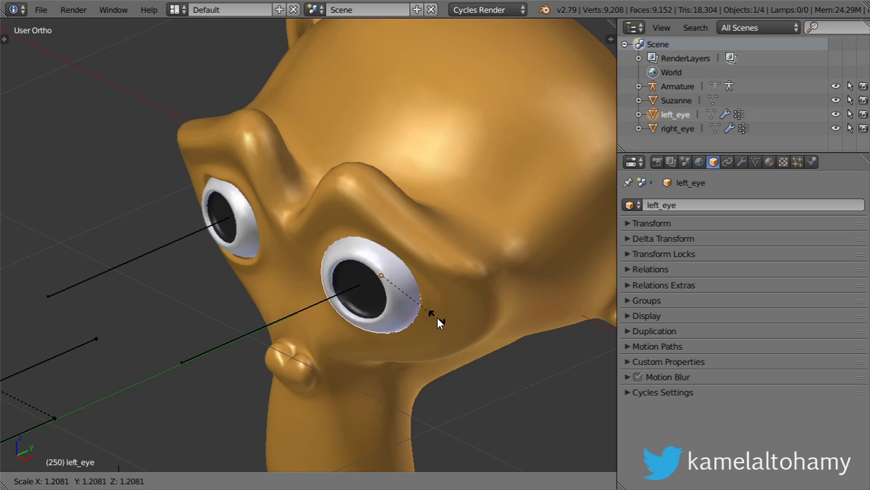
pyautogui.click(434, 312)
# Step: In Edit Mode, enlarge the eye mesh, stretch it along Y, and return to Object Mode
pyautogui.press('Tab')
pyautogui.scroll(3, 411, 311)
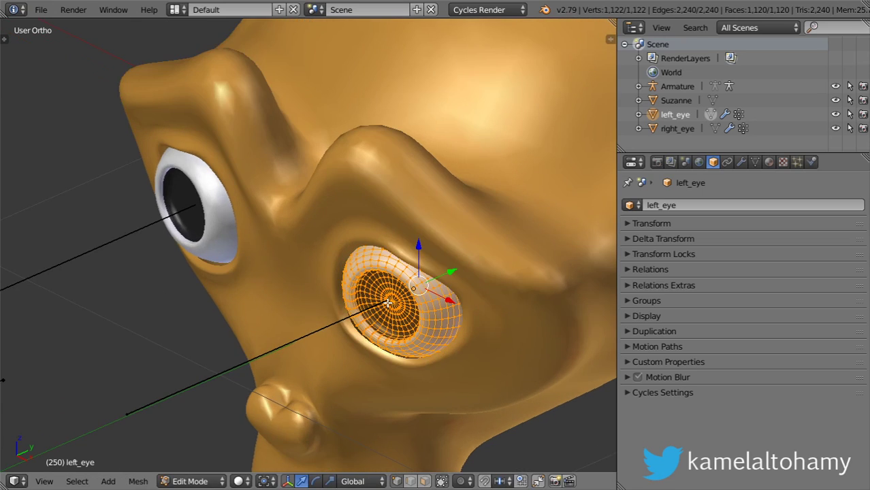
pyautogui.moveTo(410, 310); pyautogui.dragTo(328, 303, button='middle')
pyautogui.scroll(2, 342, 328)
pyautogui.press('s')
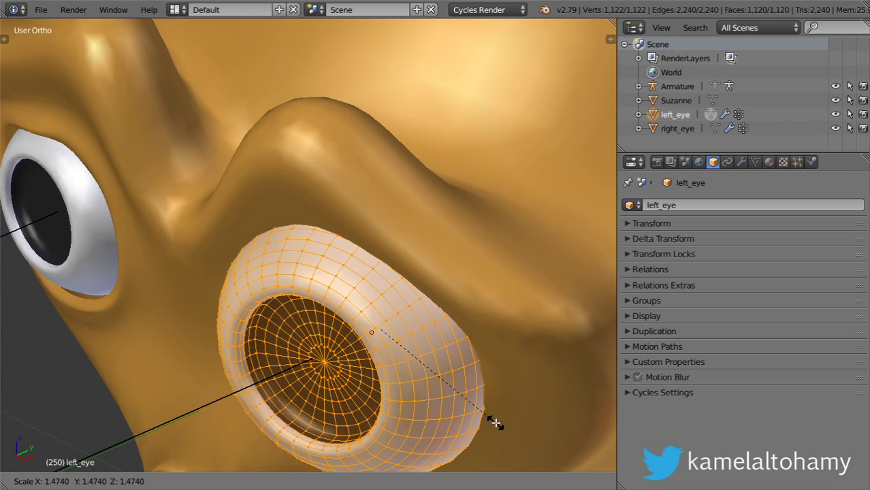
pyautogui.click(496, 420)
pyautogui.press('s')
pyautogui.press('y')
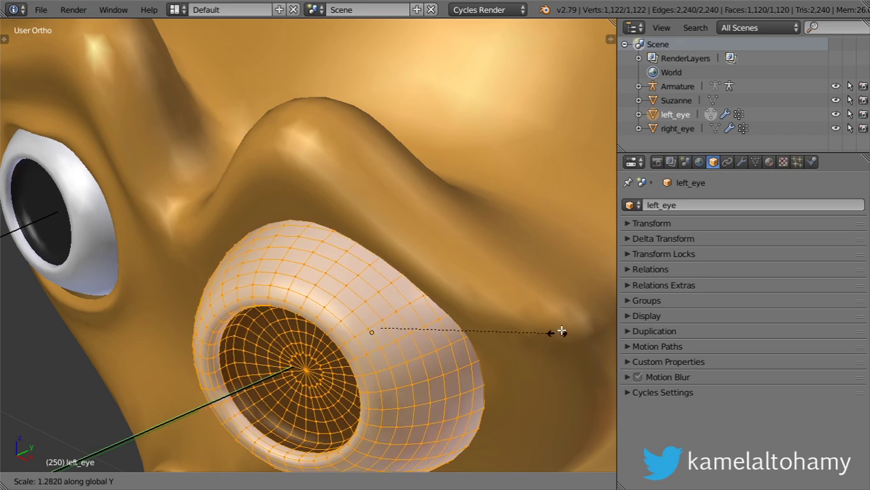
pyautogui.click(562, 320)
pyautogui.scroll(-4, 410, 330)
pyautogui.moveTo(410, 330); pyautogui.dragTo(418, 313, button='middle')
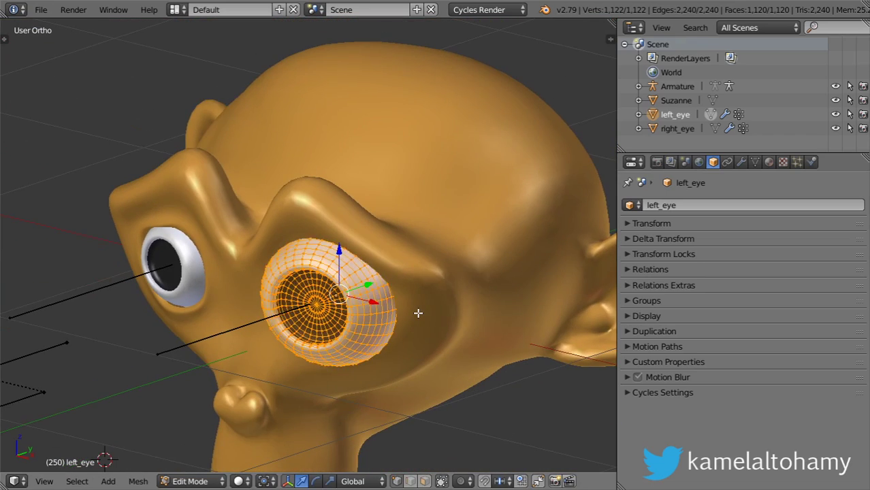
pyautogui.press('Tab')
pyautogui.scroll(3, 364, 344)
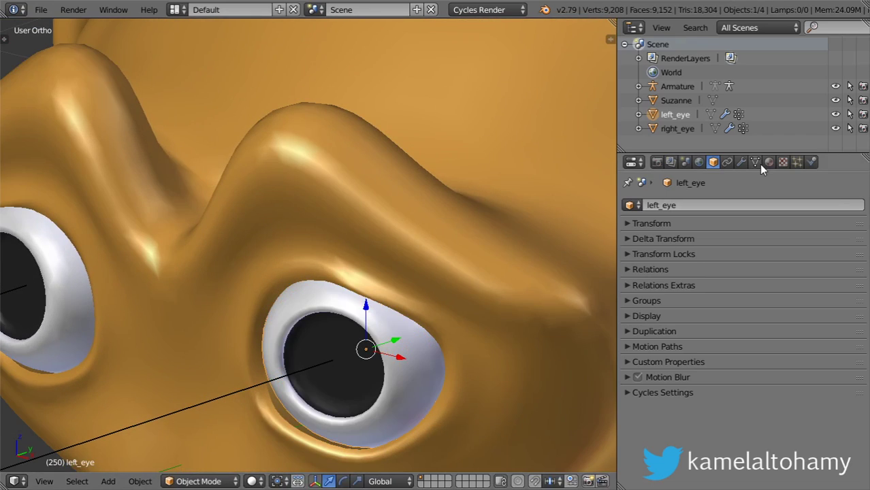
# Step: Add Basis and Key 1 shape keys to left_eye, grow the pupil selection, and pin Key 1
pyautogui.click(758, 164)
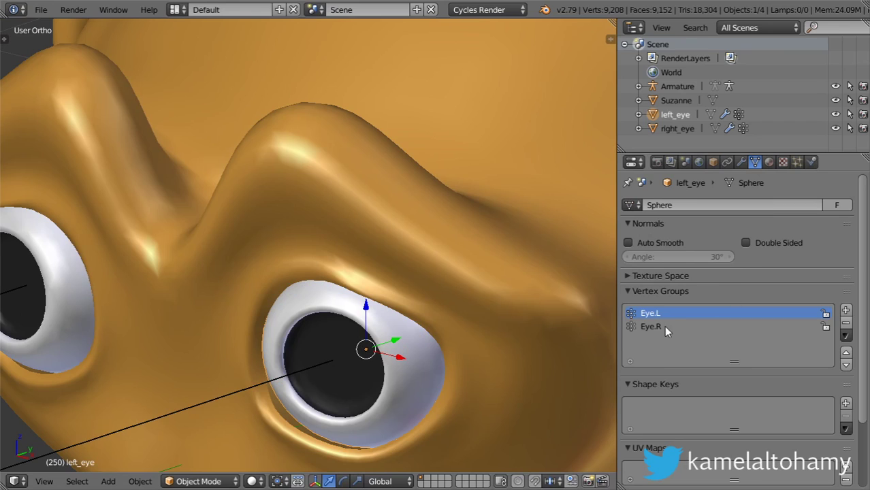
pyautogui.click(666, 292)
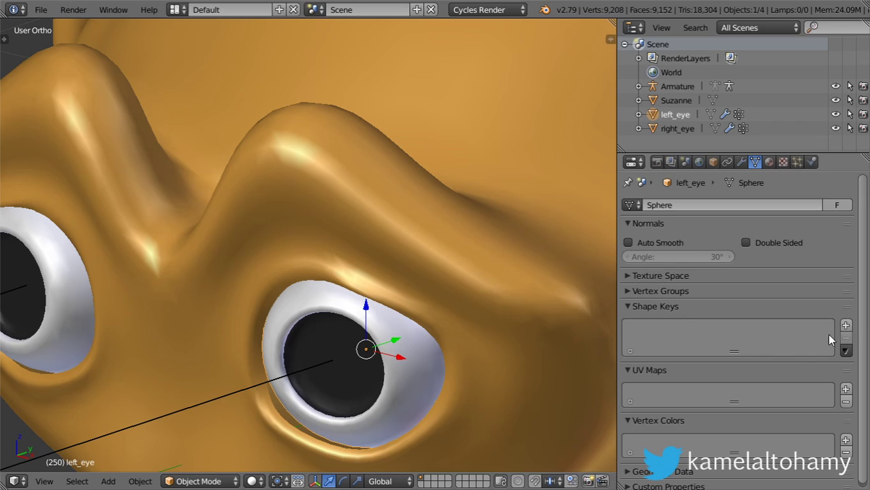
pyautogui.click(846, 326)
pyautogui.click(845, 325)
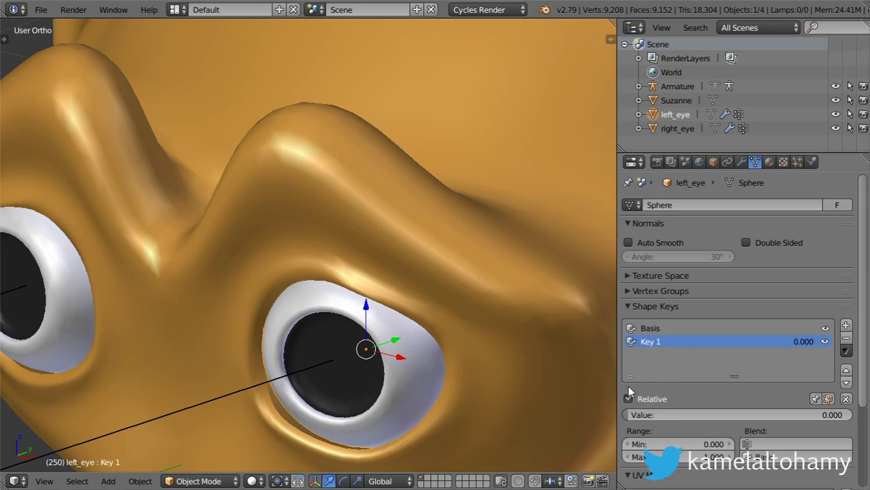
pyautogui.press('Tab')
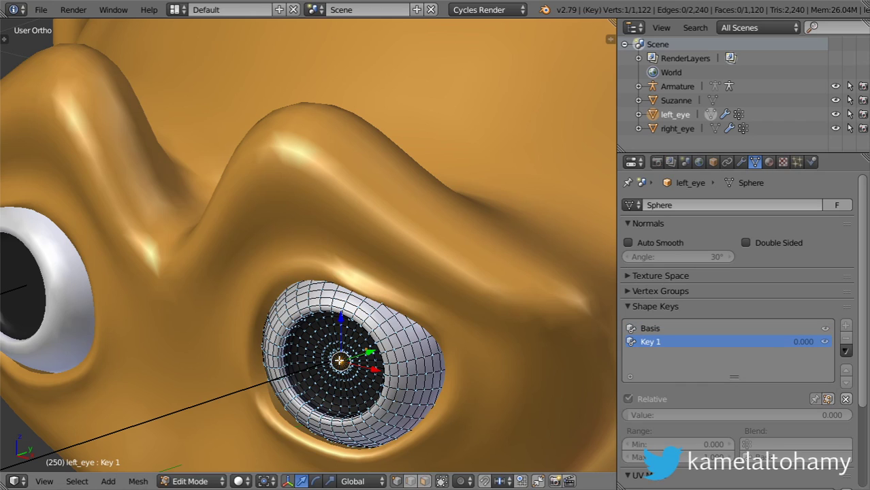
pyautogui.press('ctrl+KP_Add')
pyautogui.press('ctrl+KP_Add')
pyautogui.press('ctrl+KP_Add')
pyautogui.press('ctrl+KP_Add')
pyautogui.press('ctrl+KP_Add')
pyautogui.press('ctrl+KP_Add')
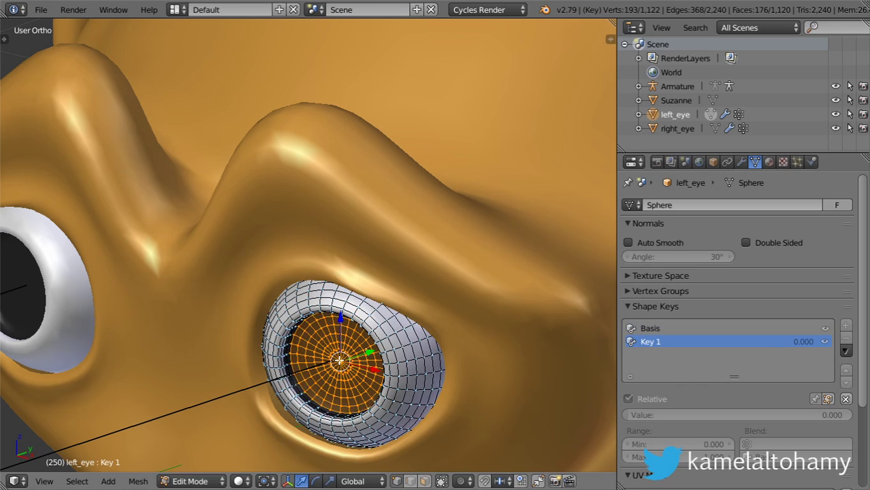
pyautogui.press('Tab')
pyautogui.click(815, 399)
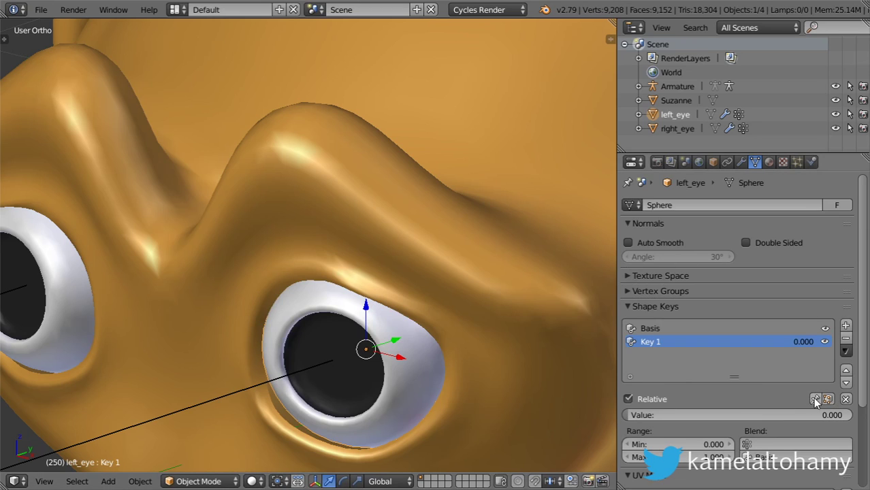
# Step: In Key 1's Edit Mode, scale the pupil vertices with the Y axis excluded
pyautogui.press('Tab')
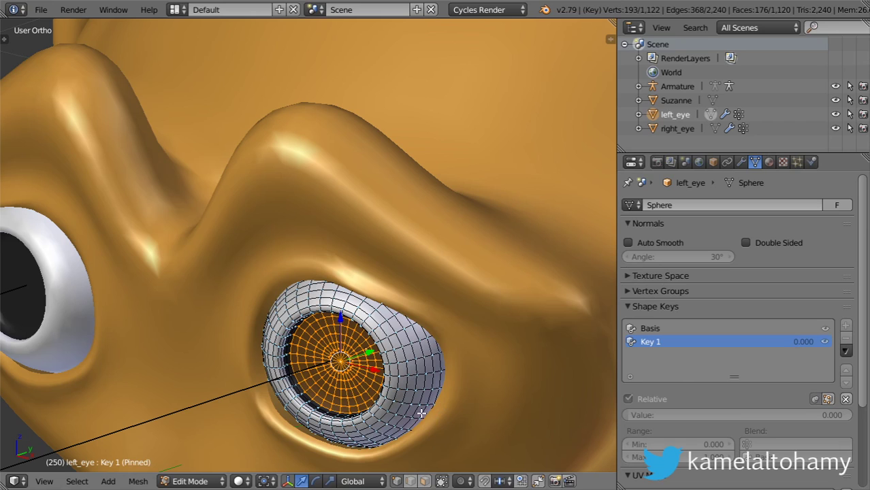
pyautogui.scroll(-3, 421, 407)
pyautogui.moveTo(398, 365); pyautogui.dragTo(393, 372, button='middle')
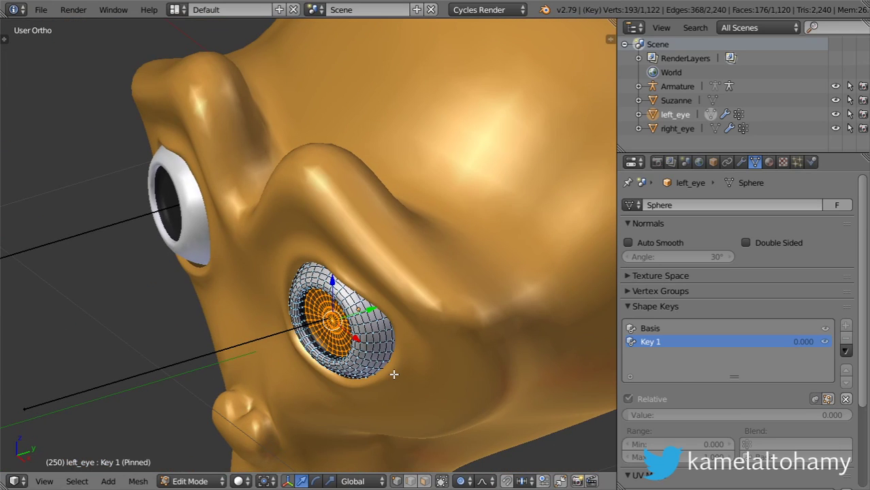
pyautogui.press('s')
pyautogui.hotkey('shift', 'y')
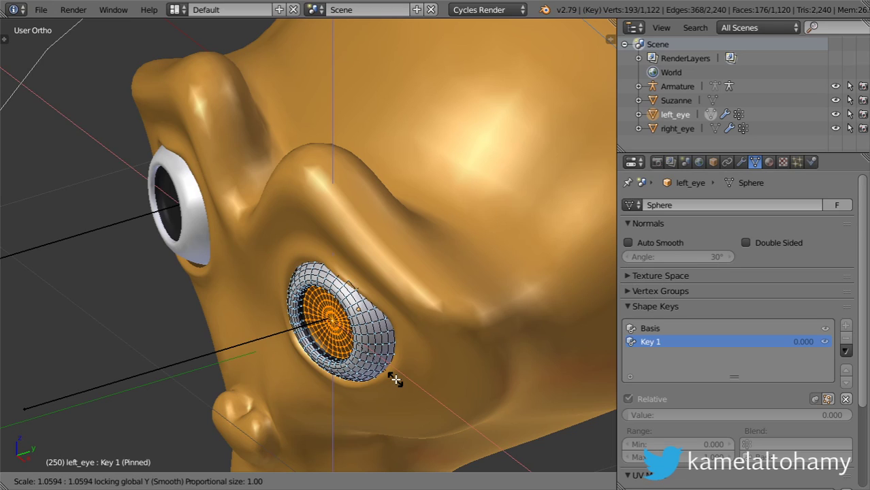
pyautogui.click(395, 380)
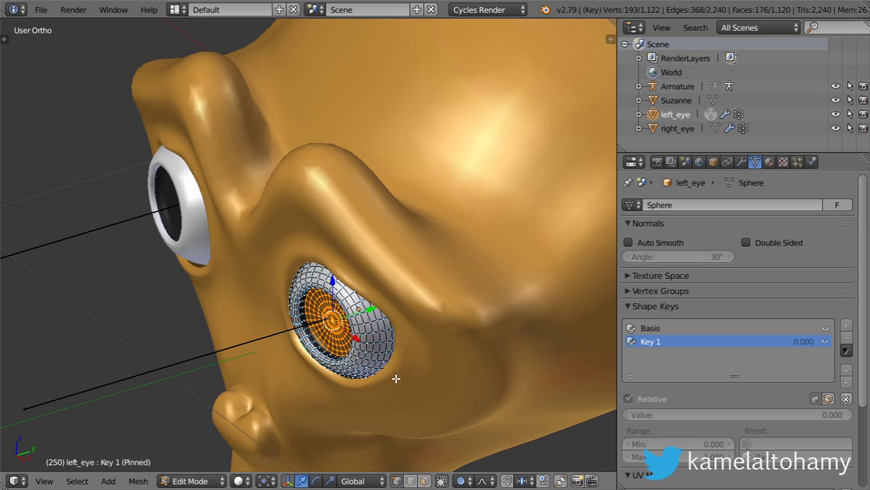
# Step: Enlarge the pupil proportionally by 1.2, excluding the Y axis
pyautogui.press('s')
pyautogui.scroll(3, 395, 379)
pyautogui.scroll(3, 396, 379)
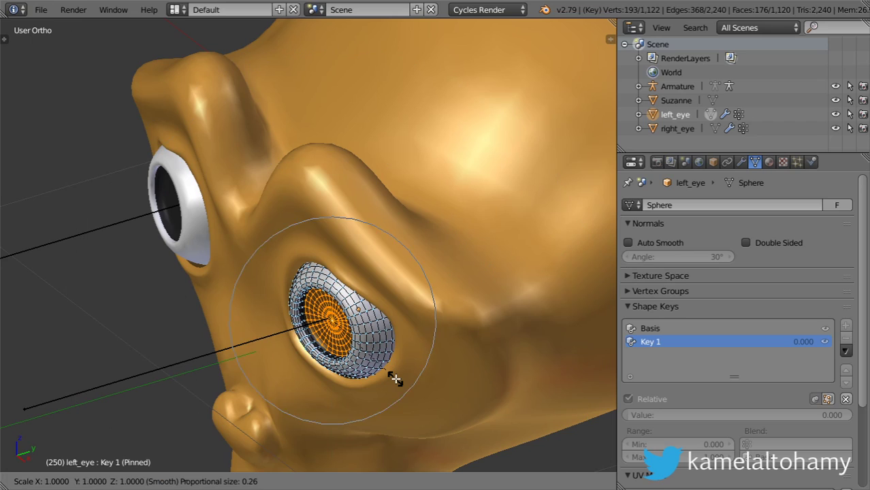
pyautogui.scroll(2, 395, 379)
pyautogui.hotkey('shift', 'y')
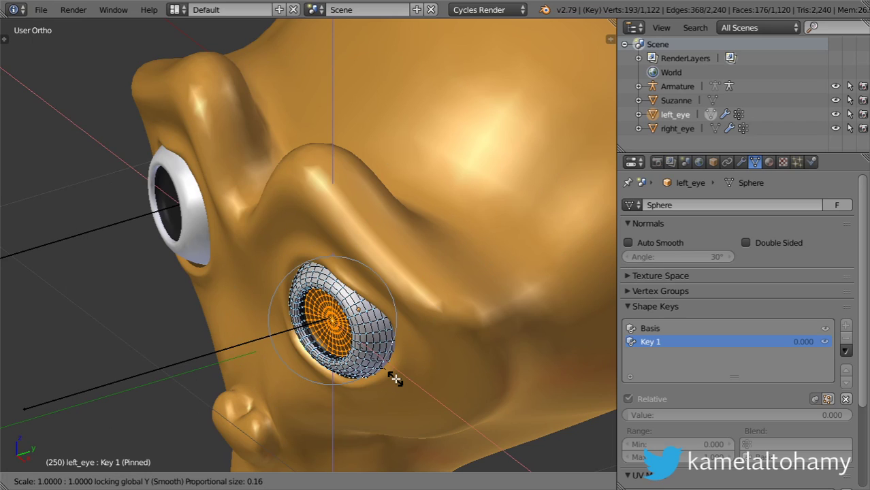
pyautogui.write('1.3')
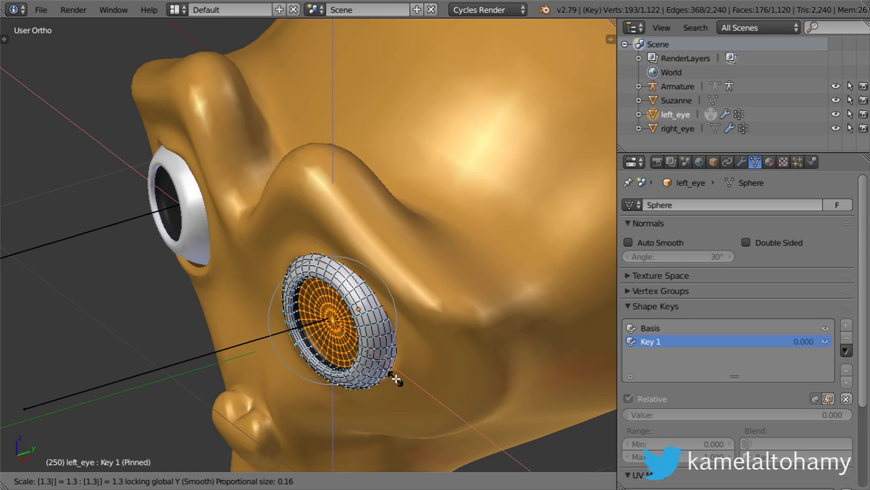
pyautogui.press('BackSpace')
pyautogui.write('2')
pyautogui.click(395, 379)
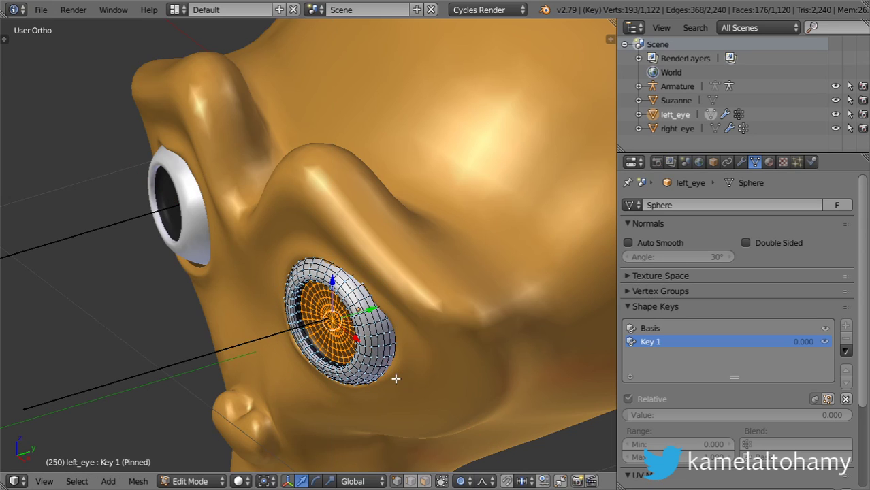
# Step: Proportionally move and stretch the eye along global Y, then leave Edit Mode
pyautogui.moveTo(373, 316); pyautogui.dragTo(422, 320, button='middle')
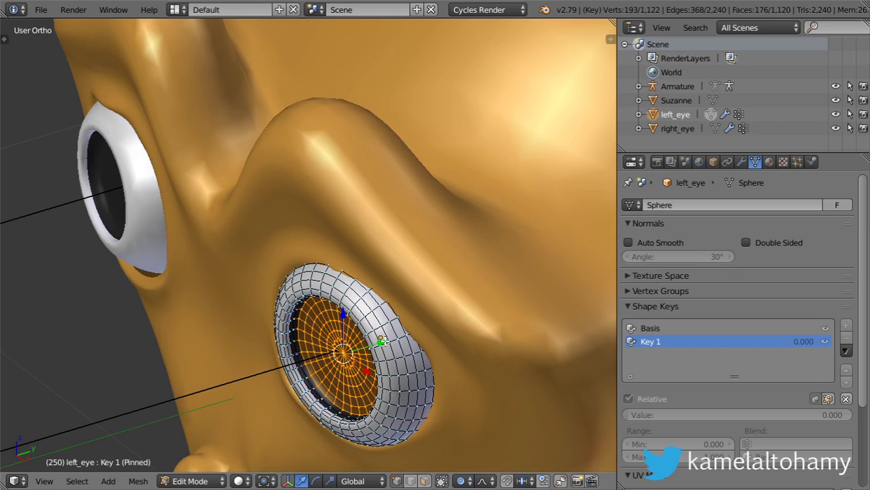
pyautogui.press('a')
pyautogui.press('a')
pyautogui.press('g')
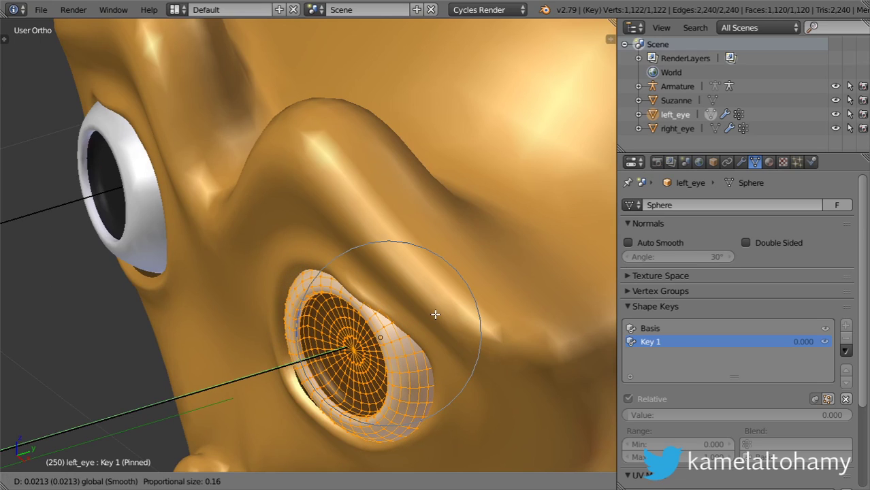
pyautogui.click(434, 315)
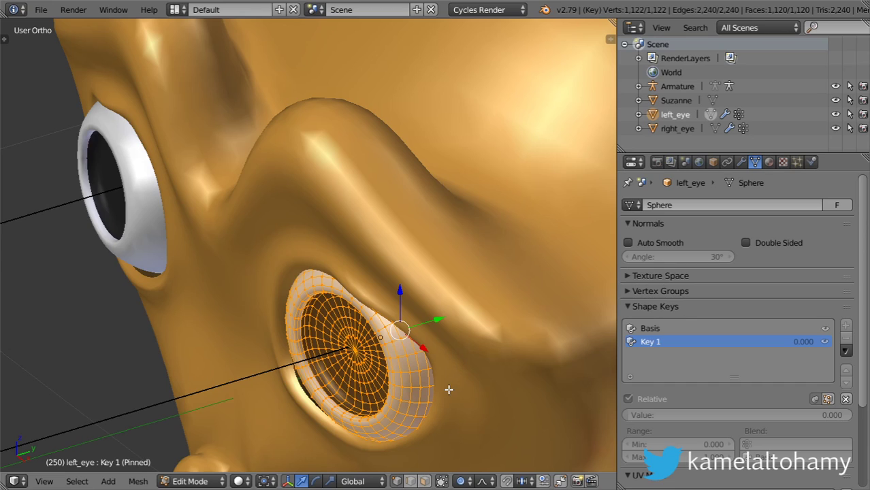
pyautogui.press('s')
pyautogui.press('y')
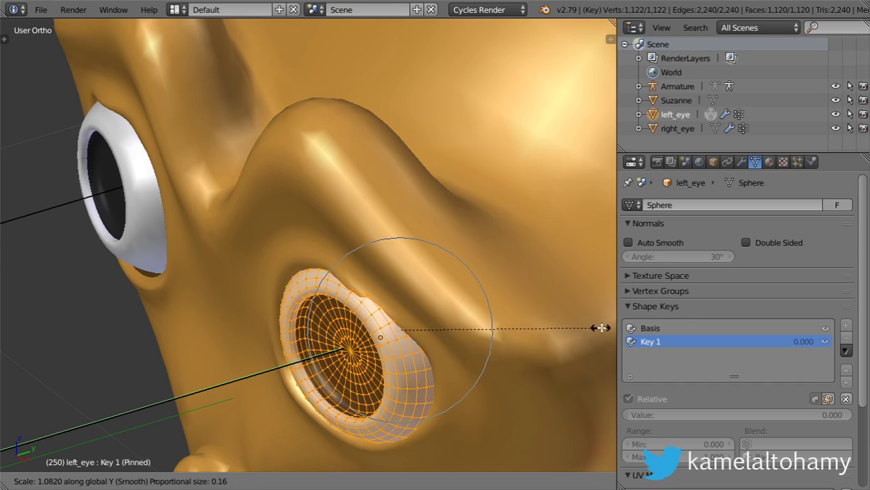
pyautogui.scroll(-1, 599, 329)
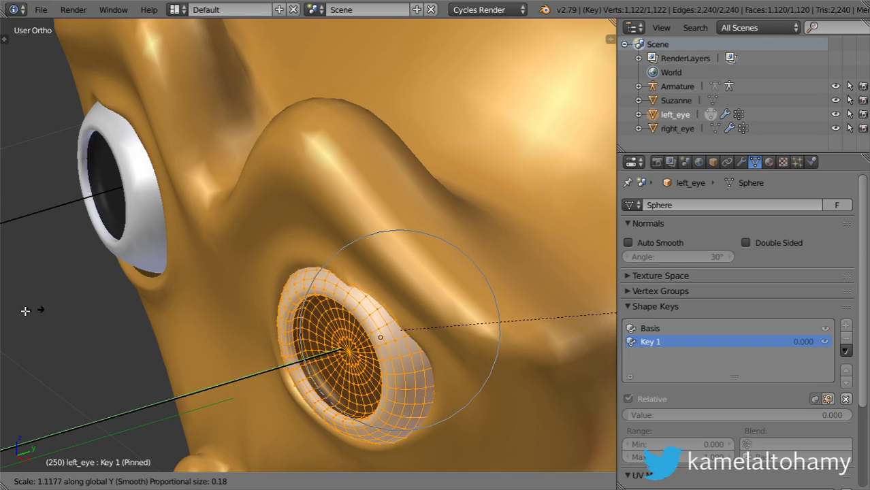
pyautogui.click(598, 313)
pyautogui.press('Tab')
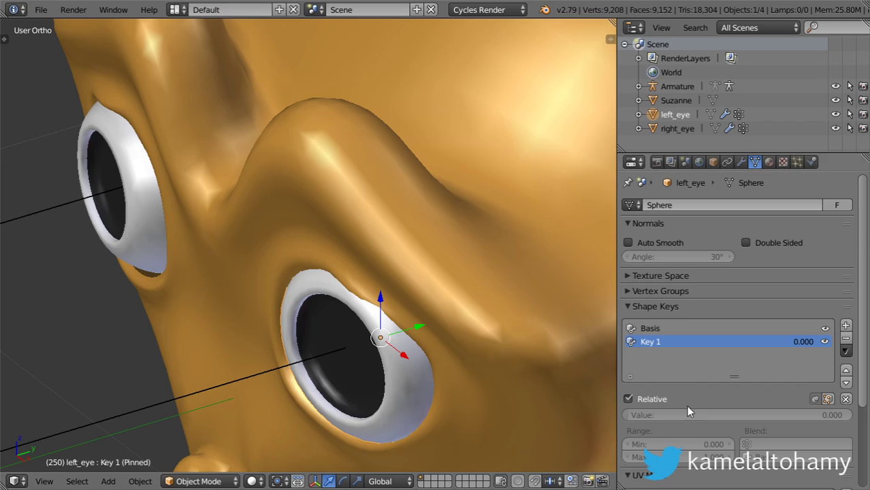
# Step: Unpin Key 1, test its value from 0 to 1, and add a driver to it
pyautogui.click(816, 399)
pyautogui.moveTo(722, 417)
pyautogui.mouseDown()
pyautogui.moveTo(626, 418)
pyautogui.moveTo(851, 416)
pyautogui.moveTo(626, 416)
pyautogui.mouseUp()
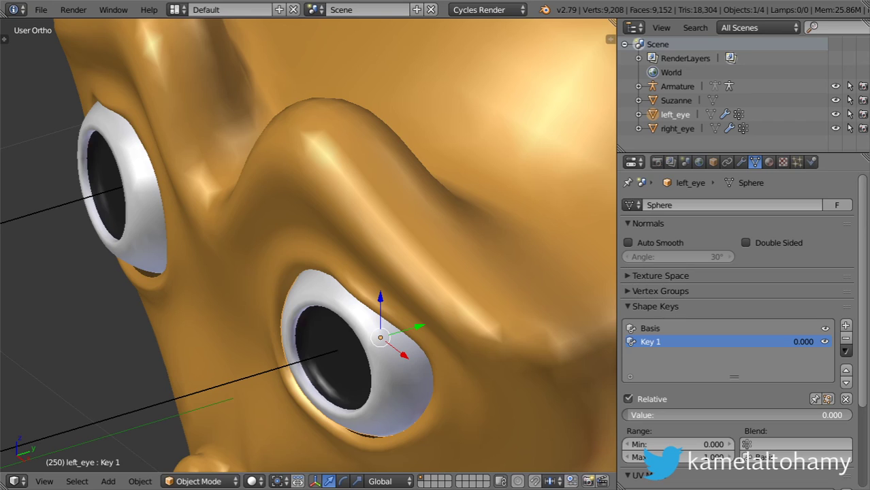
pyautogui.scroll(-5, 396, 329)
pyautogui.moveTo(396, 329); pyautogui.dragTo(425, 326, button='middle')
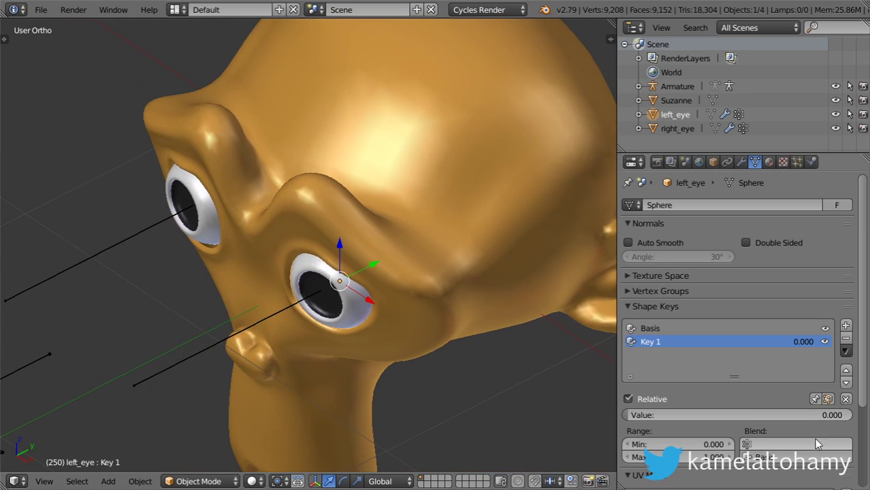
pyautogui.rightClick(797, 414)
pyautogui.moveTo(725, 316)
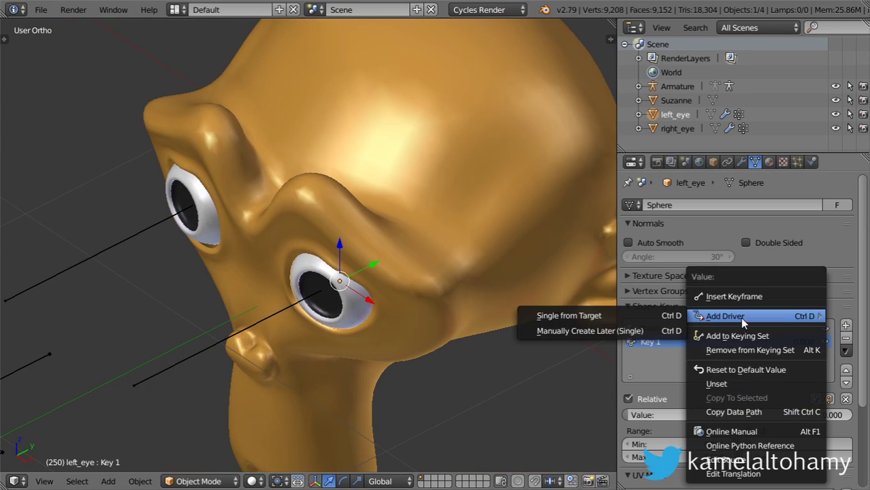
pyautogui.click(613, 331)
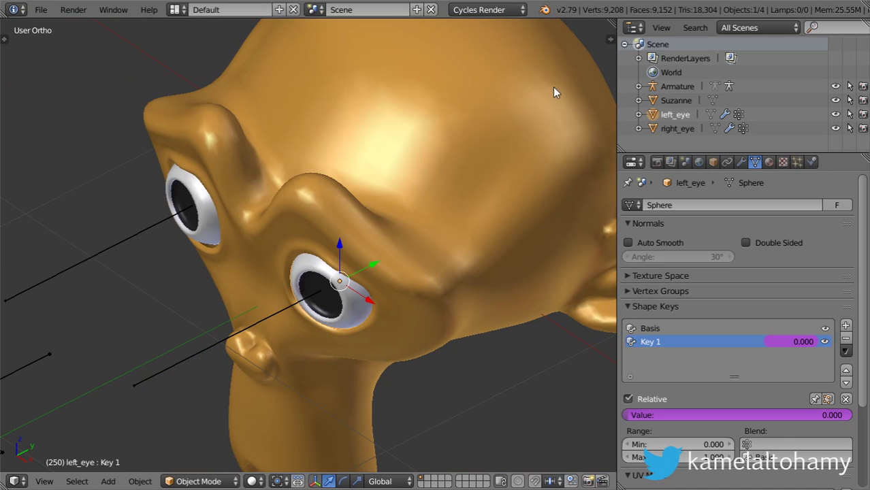
# Step: Split the 3D view and turn the new area into a Graph Editor
pyautogui.moveTo(609, 26); pyautogui.dragTo(123, 204)
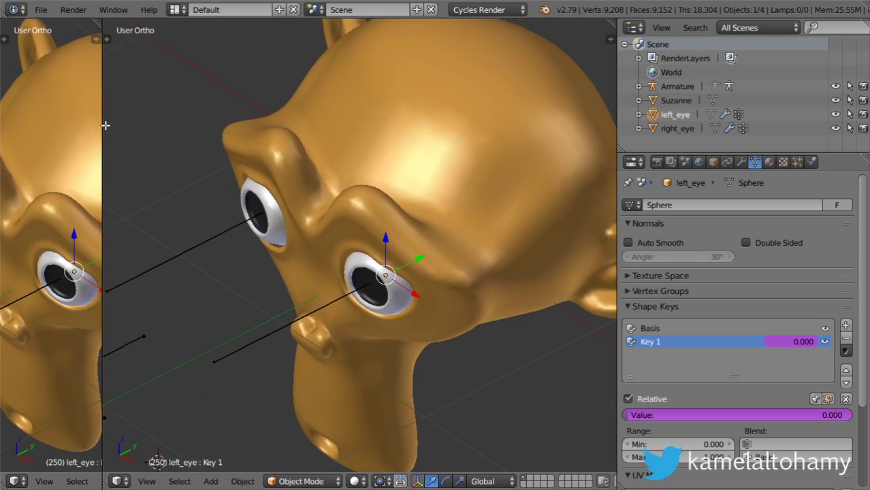
pyautogui.click(139, 481)
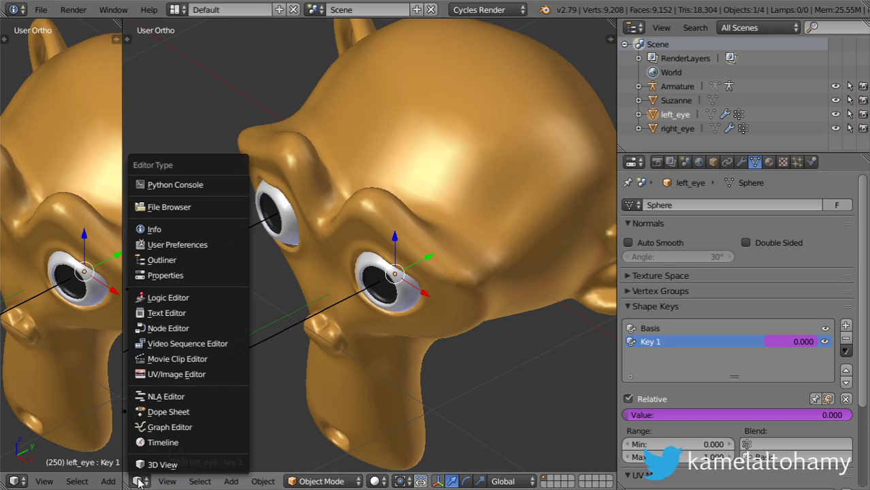
pyautogui.click(170, 427)
pyautogui.click(355, 482)
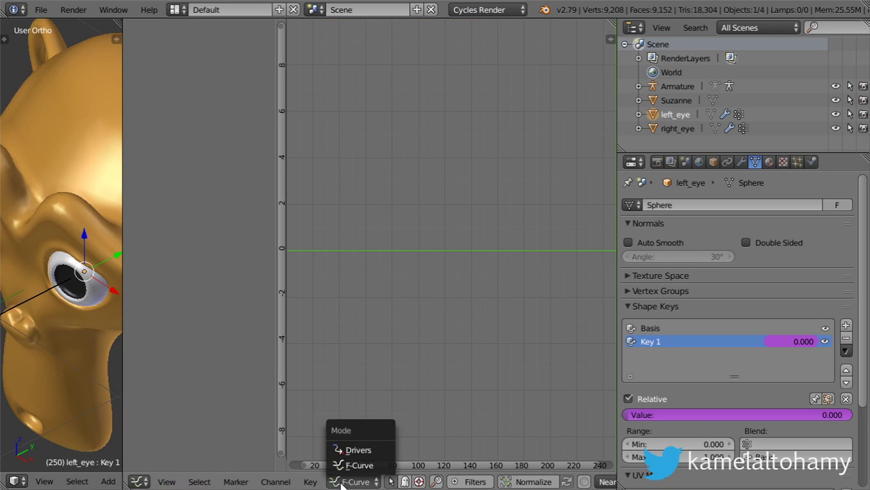
# Step: Show drivers, select the Value (Key 1) driver, and set its type to Maximum Value
pyautogui.click(355, 450)
pyautogui.click(134, 42)
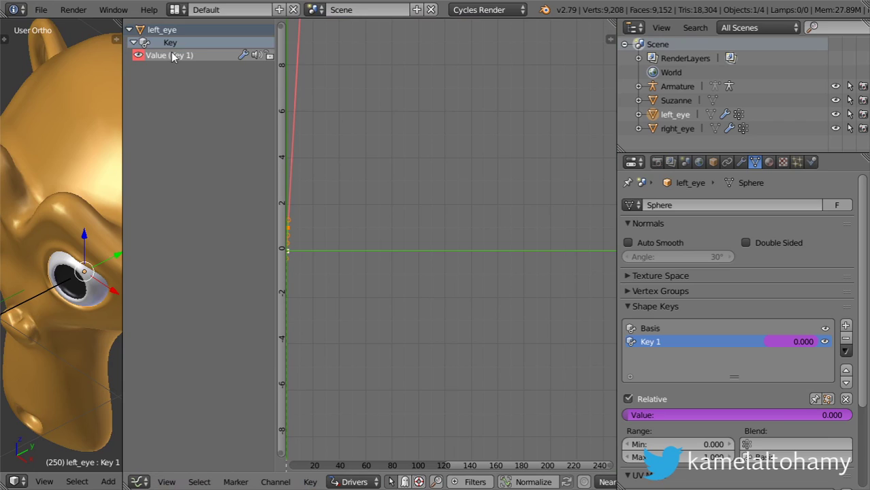
pyautogui.press('n')
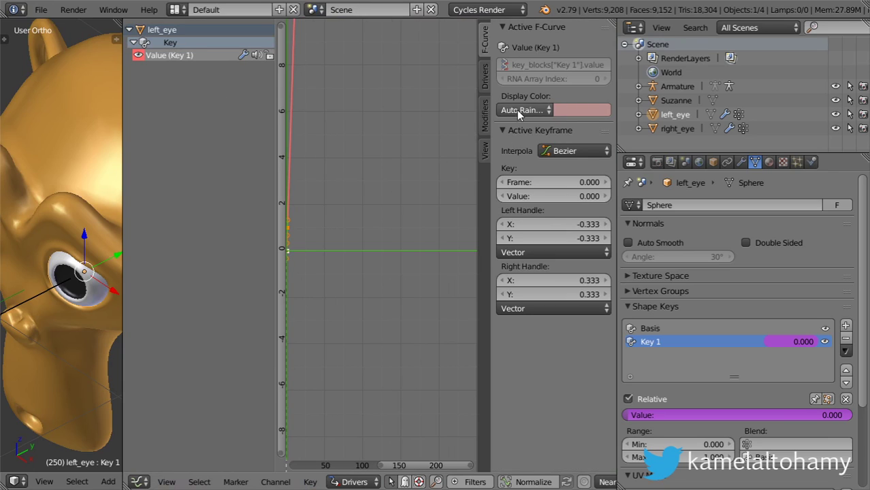
pyautogui.click(485, 77)
pyautogui.click(555, 80)
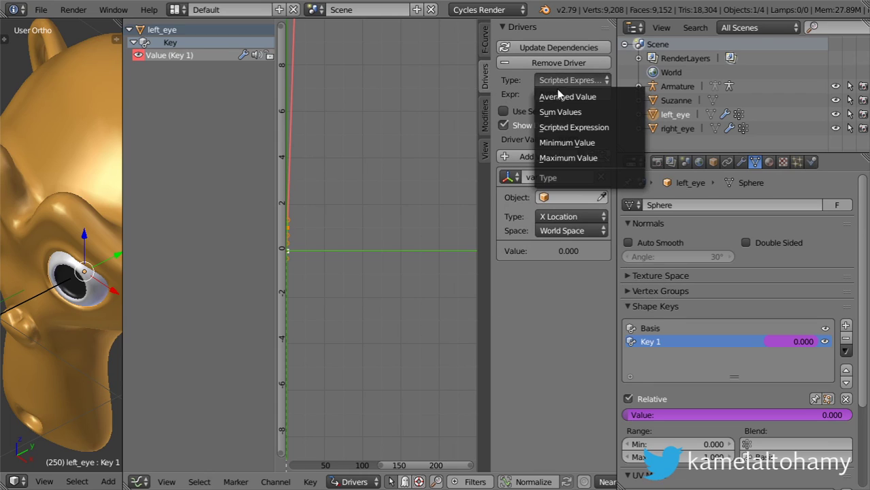
pyautogui.click(568, 158)
pyautogui.click(566, 159)
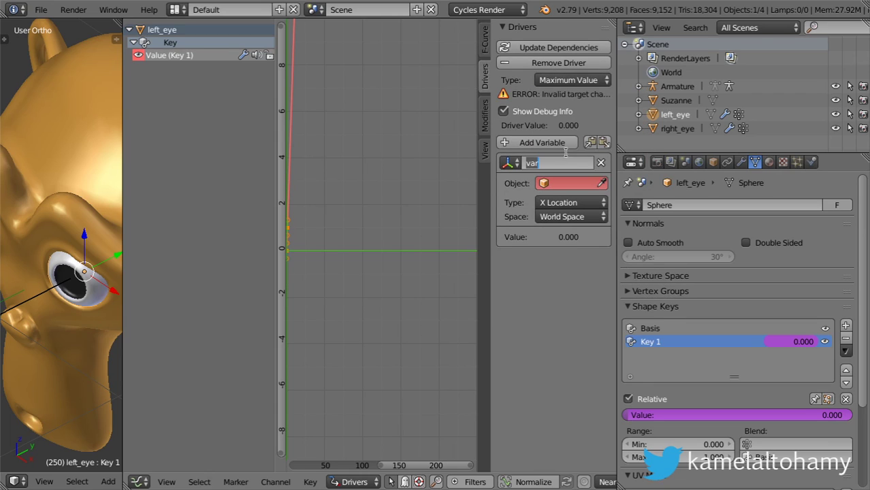
pyautogui.click(551, 80)
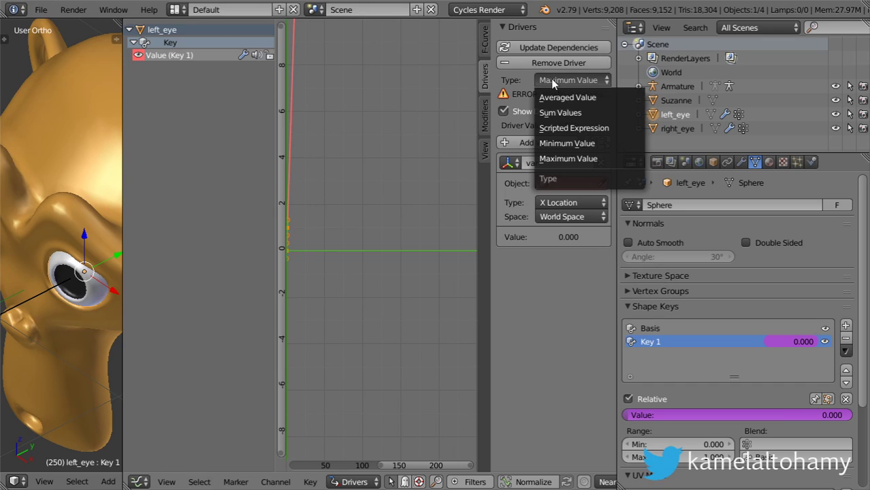
pyautogui.click(550, 158)
# Step: Point the driver variable at Armature bone EyeCtrl.L's Y Scale in Local Space
pyautogui.click(560, 183)
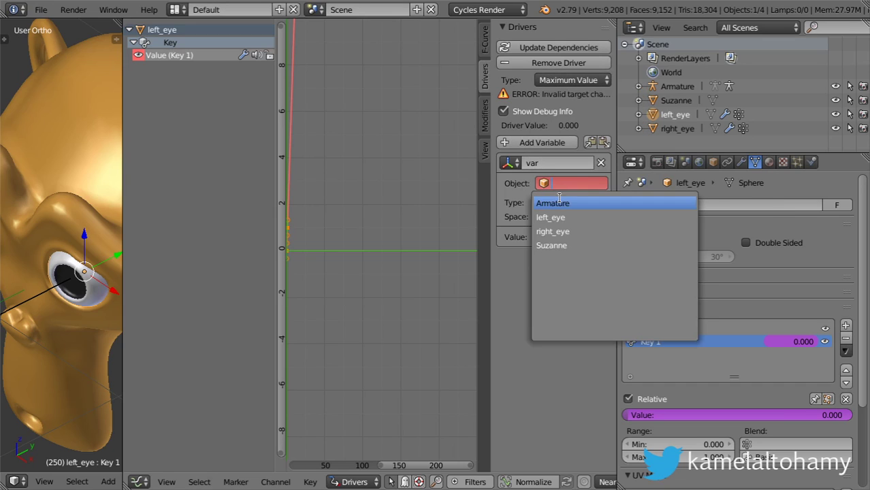
pyautogui.click(558, 200)
pyautogui.click(569, 183)
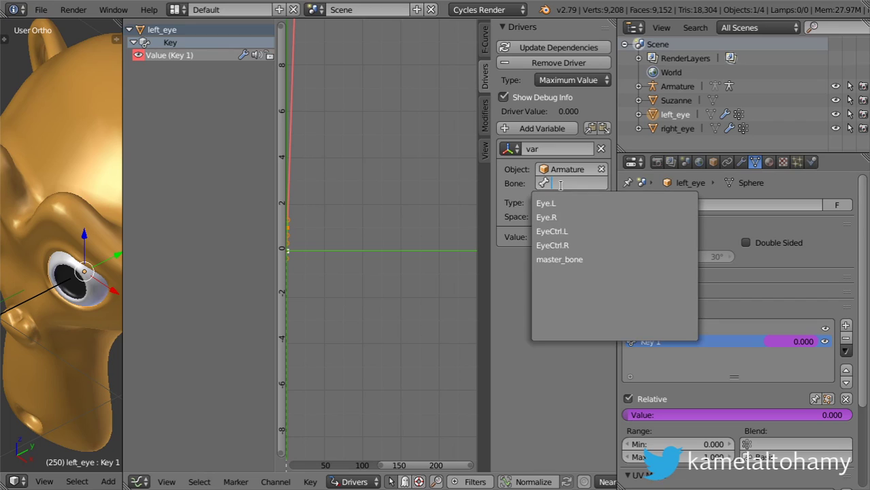
pyautogui.click(574, 232)
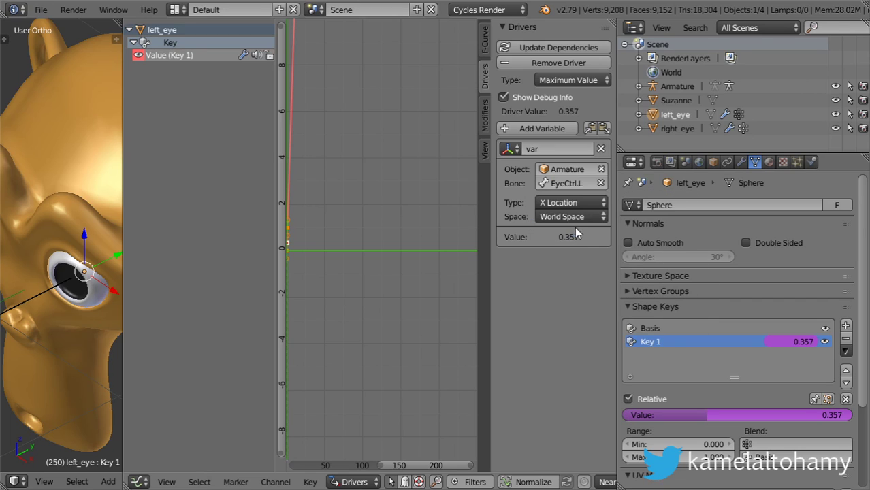
pyautogui.click(574, 204)
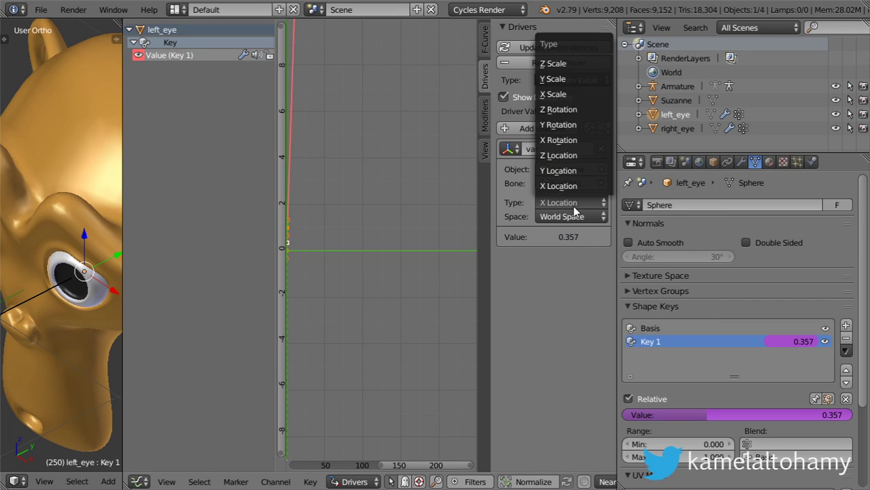
pyautogui.click(562, 85)
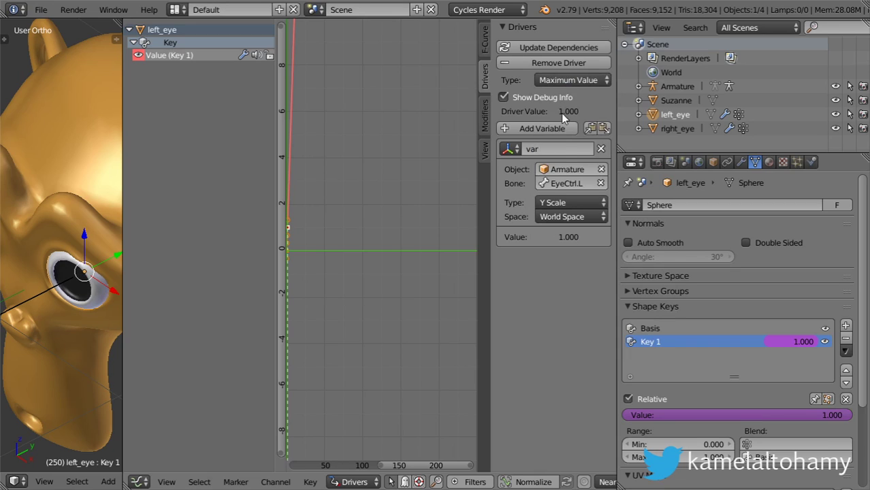
pyautogui.click(571, 216)
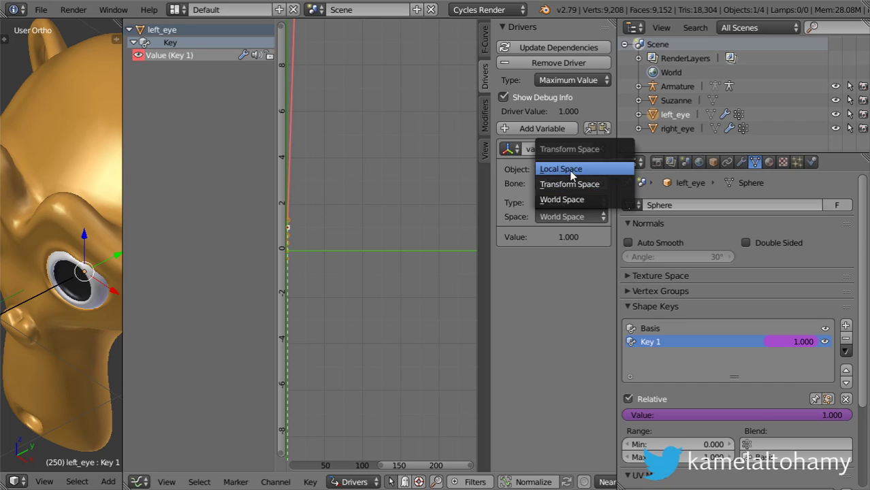
pyautogui.click(572, 176)
# Step: Orbit the 3D view to a side view of the head and select the armature
pyautogui.scroll(-3, 61, 259)
pyautogui.moveTo(41, 225); pyautogui.dragTo(76, 271, button='middle')
pyautogui.rightClick(75, 271)
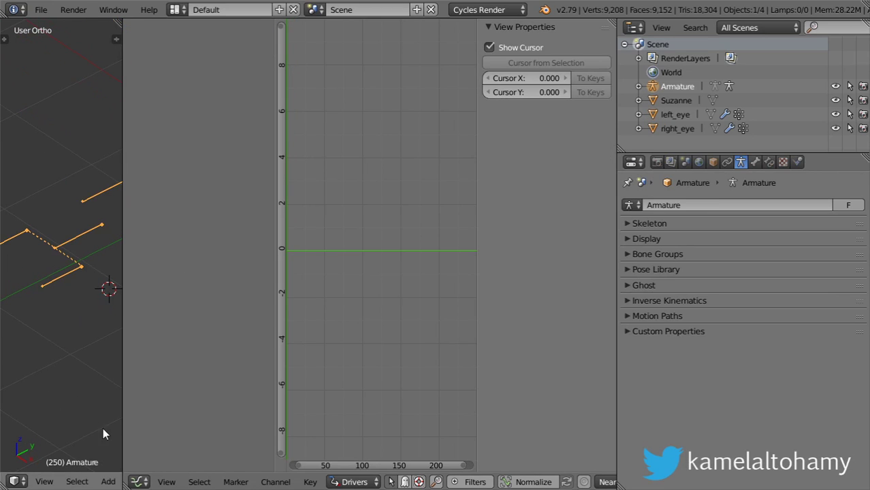
# Step: Widen the 3D view and set the transform orientation to Local
pyautogui.click(121, 427)
pyautogui.moveTo(122, 427)
pyautogui.mouseDown()
pyautogui.moveTo(218, 426)
pyautogui.moveTo(250, 436)
pyautogui.mouseUp()
pyautogui.scroll(-3, 218, 484)
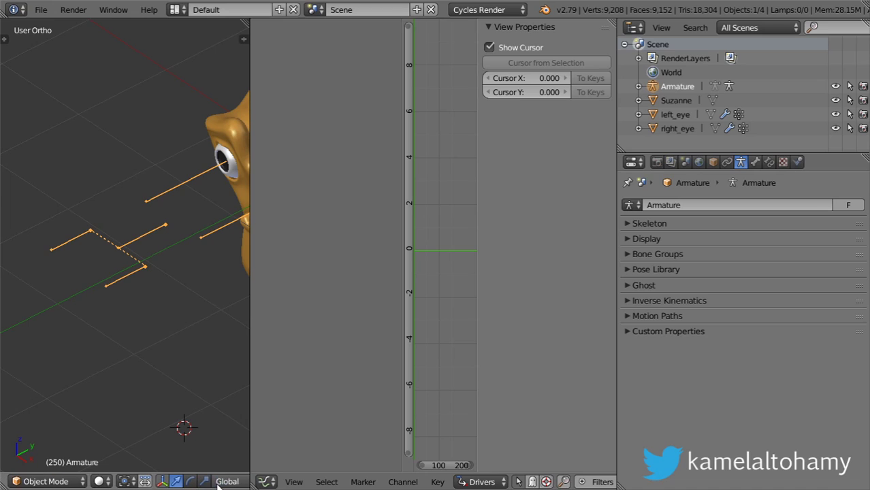
pyautogui.click(218, 482)
pyautogui.click(227, 465)
pyautogui.click(221, 482)
pyautogui.click(228, 450)
# Step: Inspect EyeCtrl.L in armature Edit Mode, then return to Object Mode with left_eye selected
pyautogui.press('Tab')
pyautogui.scroll(2, 123, 276)
pyautogui.rightClick(128, 299)
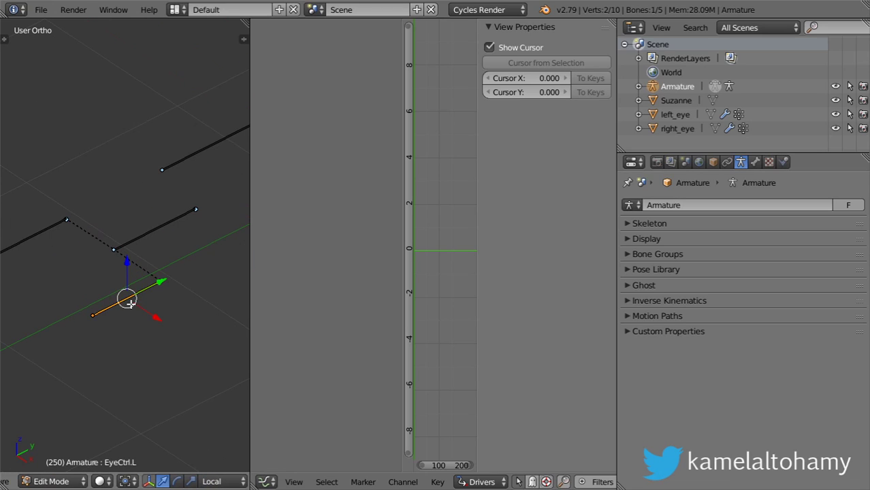
pyautogui.scroll(-3, 155, 289)
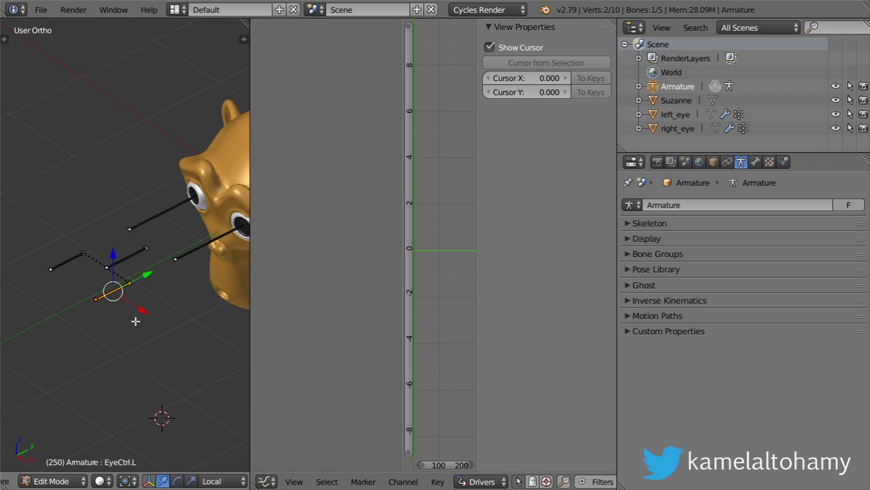
pyautogui.keyDown('shift'); pyautogui.moveTo(153, 290); pyautogui.dragTo(99, 354, button='middle'); pyautogui.keyUp('shift')
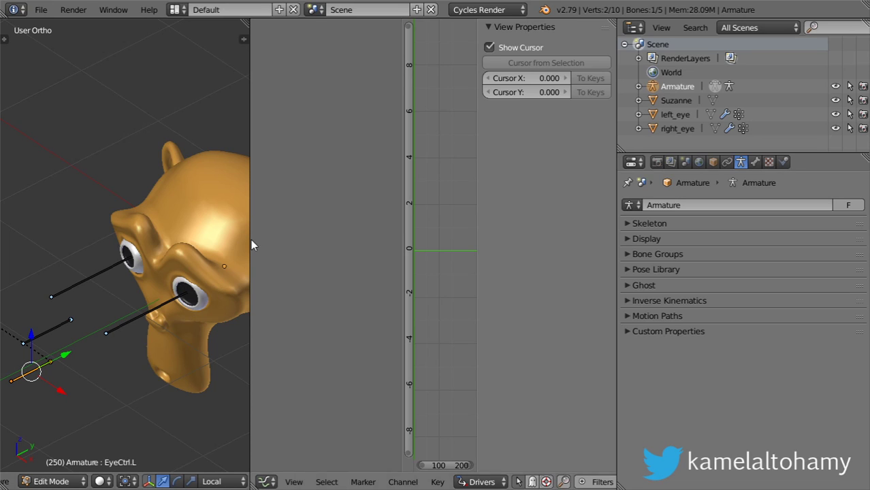
pyautogui.moveTo(250, 225); pyautogui.dragTo(97, 245)
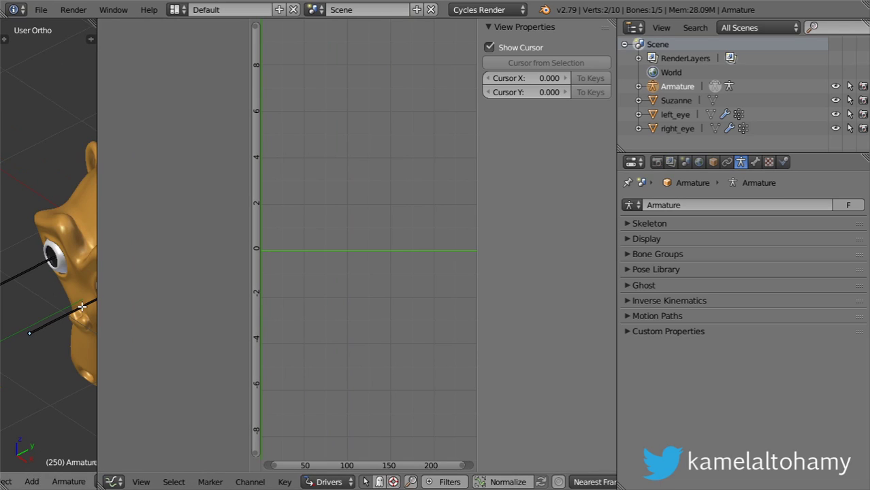
pyautogui.moveTo(58, 308); pyautogui.dragTo(121, 350, button='middle')
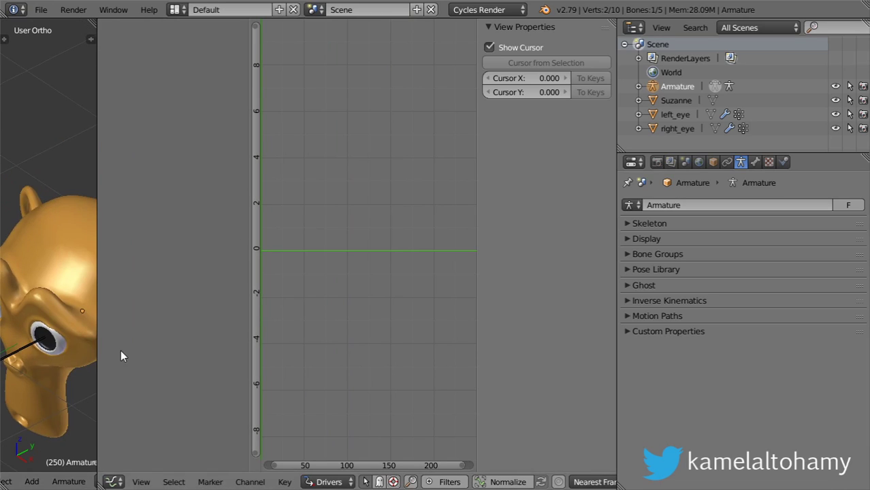
pyautogui.press('Tab')
pyautogui.rightClick(57, 346)
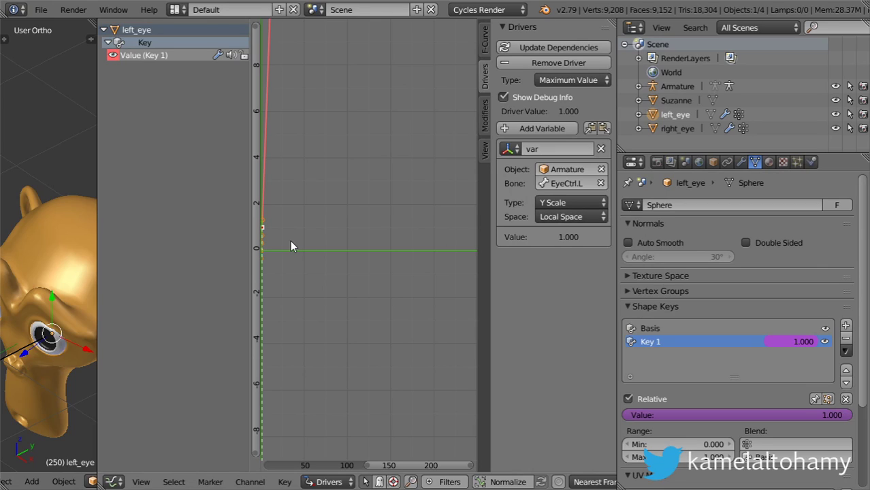
# Step: Lower the Key 1 driver keyframe by 1 to value 0, then widen the 3D view
pyautogui.moveTo(301, 244); pyautogui.dragTo(346, 236, button='middle')
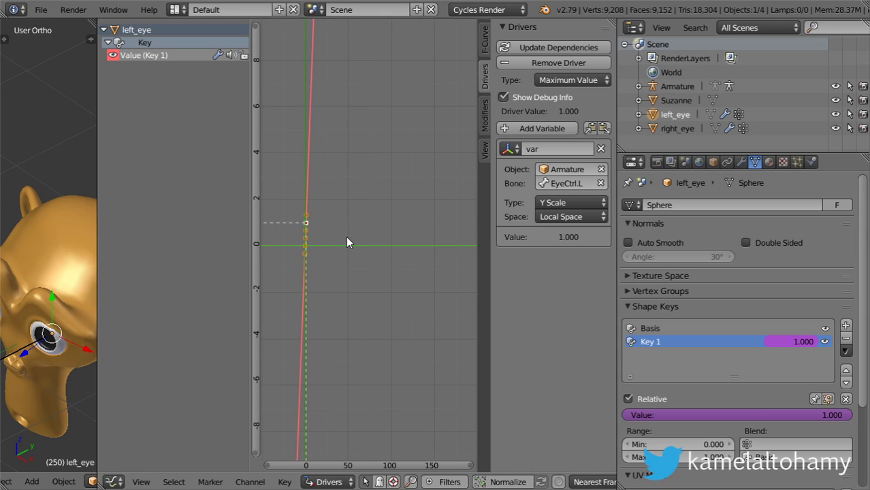
pyautogui.press('Home')
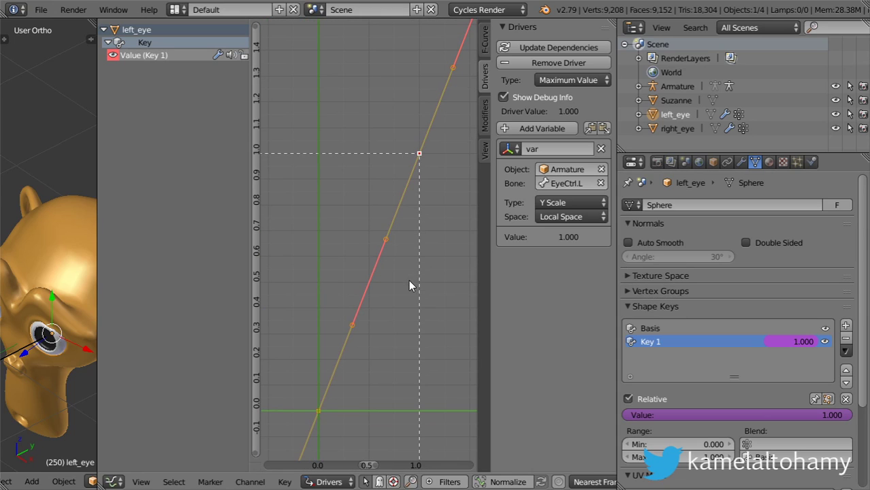
pyautogui.press('g')
pyautogui.press('y')
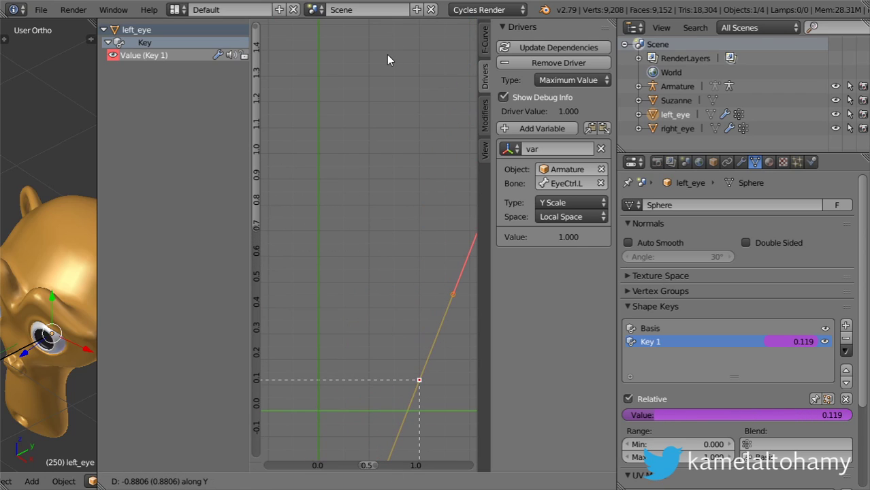
pyautogui.write('-1')
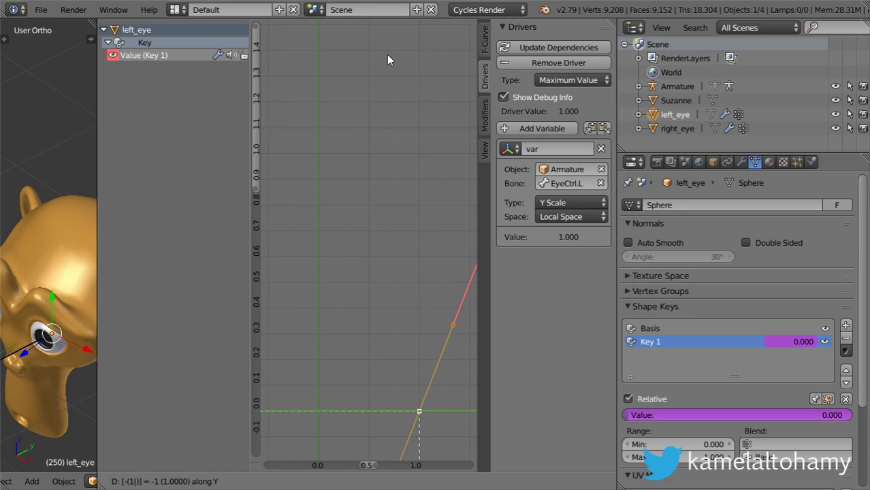
pyautogui.press('Return')
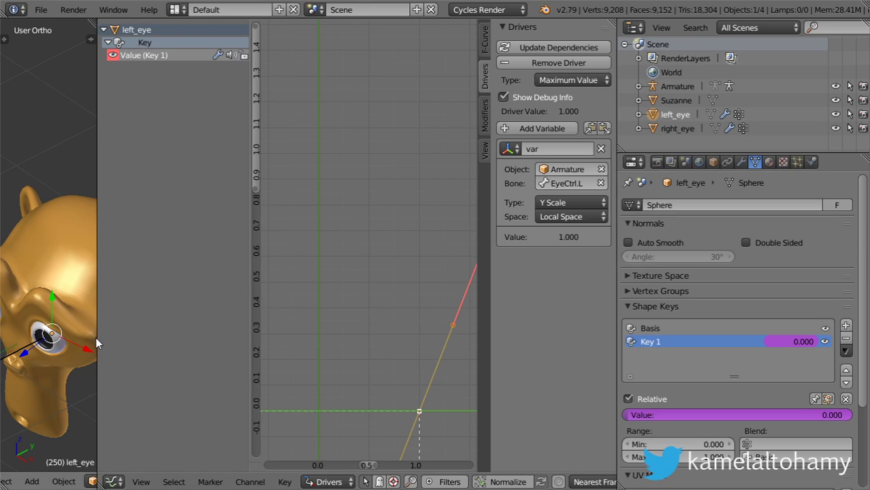
pyautogui.moveTo(97, 337); pyautogui.dragTo(409, 287)
pyautogui.moveTo(250, 279)
pyautogui.mouseDown(button='middle')
pyautogui.moveTo(199, 281)
pyautogui.moveTo(329, 231)
pyautogui.mouseUp(button='middle')
# Step: Put the armature in Pose Mode and trial-scale EyeCtrl.L along Y, keeping its length
pyautogui.rightClick(125, 319)
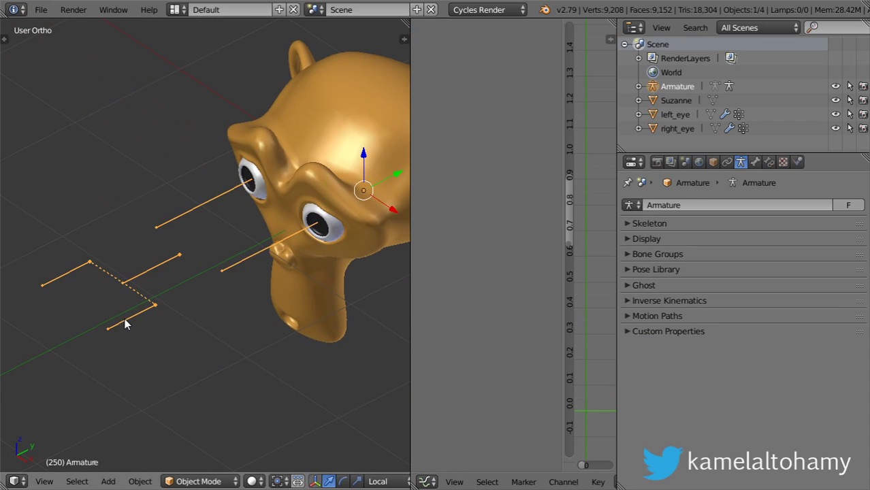
pyautogui.click(200, 481)
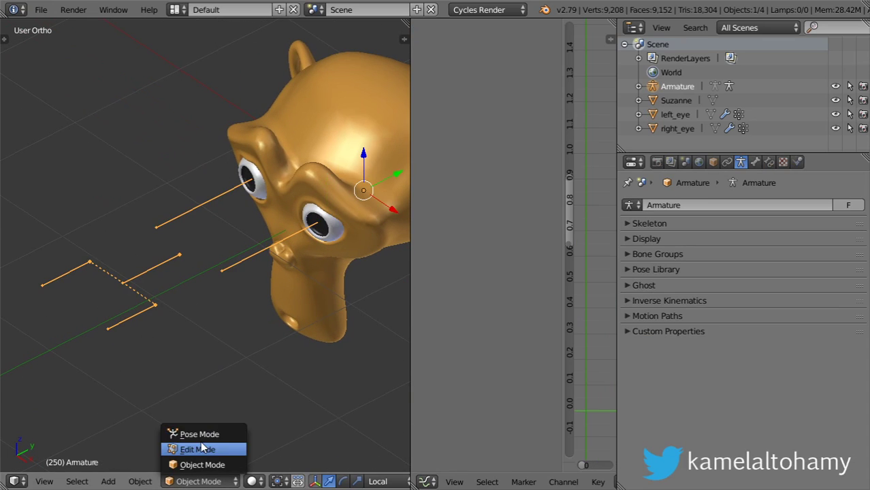
pyautogui.click(201, 436)
pyautogui.scroll(1, 155, 369)
pyautogui.rightClick(133, 327)
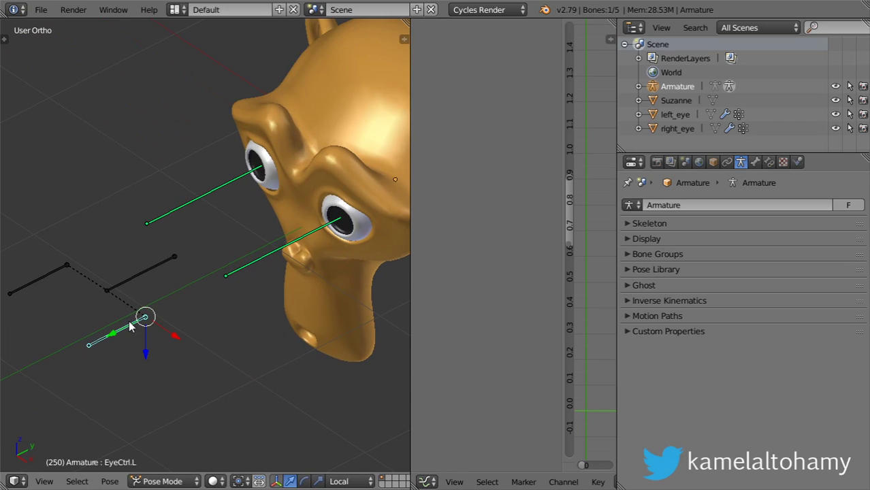
pyautogui.press('s')
pyautogui.press('y')
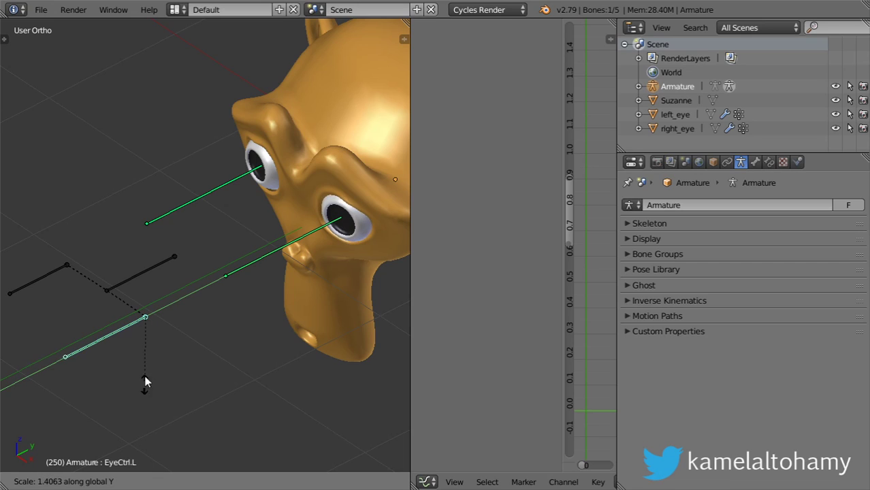
pyautogui.click(146, 342)
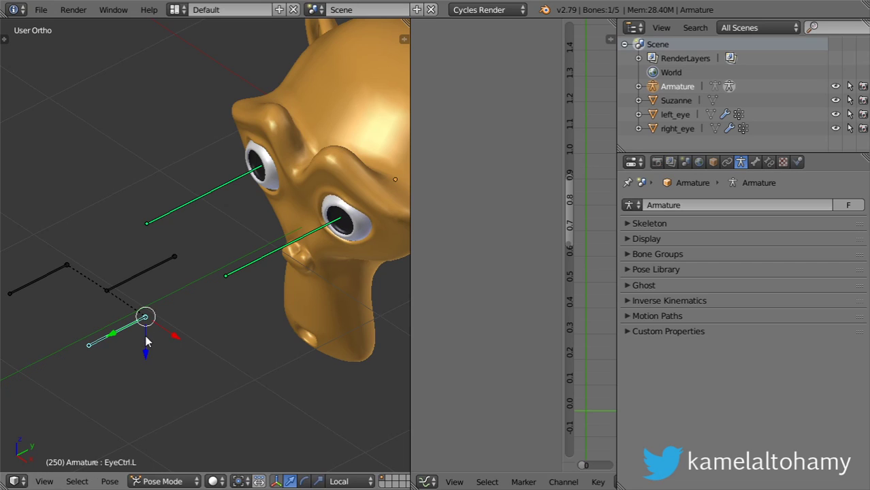
# Step: Add a Limit Scale constraint to EyeCtrl.L with Minimum Y 1 and Maximum Y 3
pyautogui.click(775, 163)
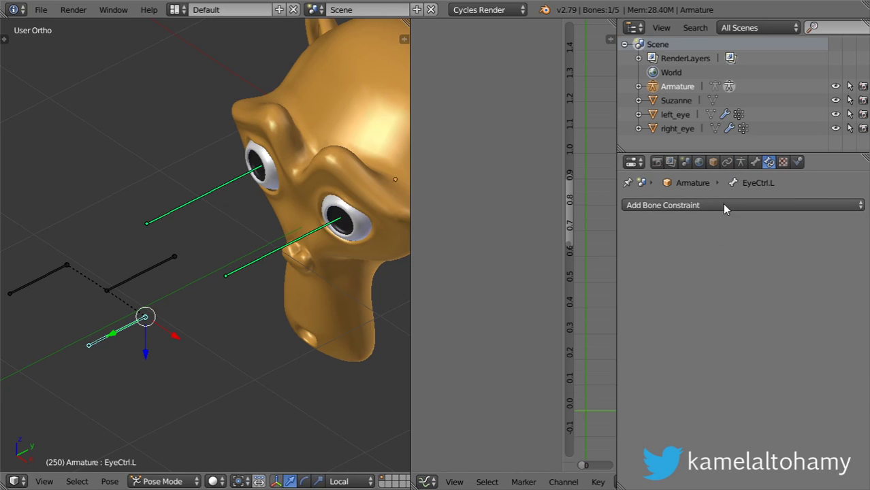
pyautogui.click(723, 206)
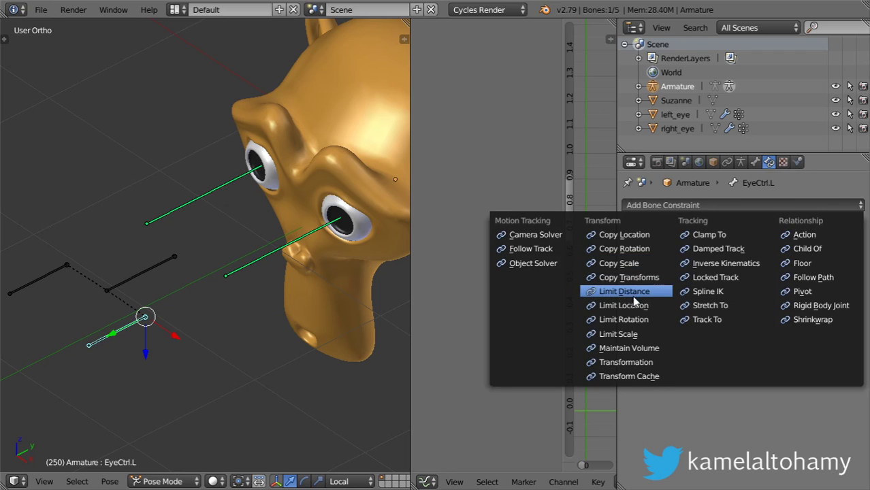
pyautogui.click(634, 334)
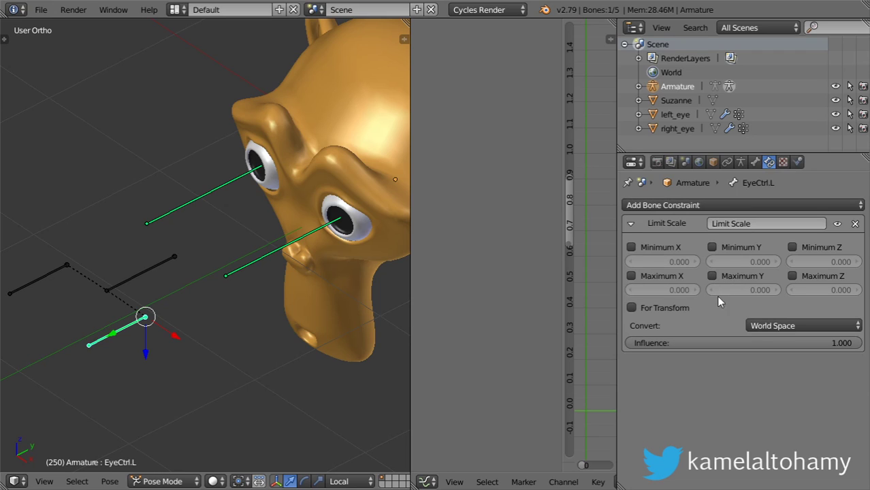
pyautogui.press('n')
pyautogui.scroll(5, 370, 147)
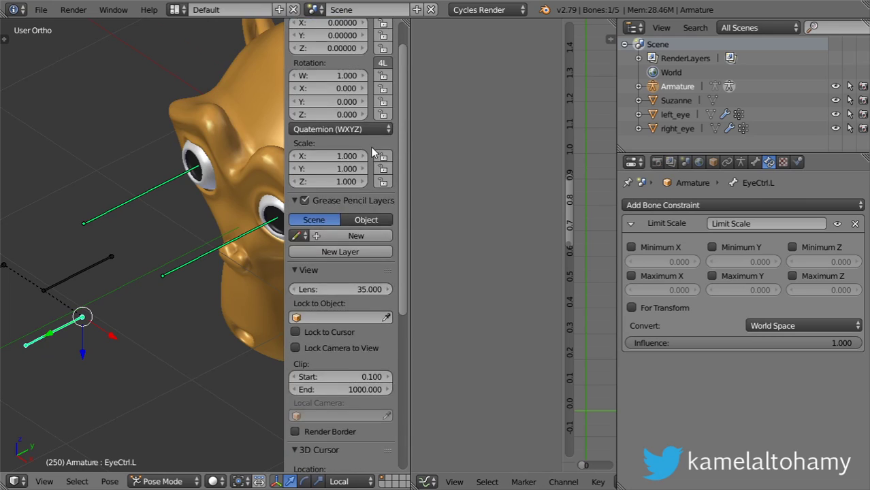
pyautogui.scroll(2, 371, 146)
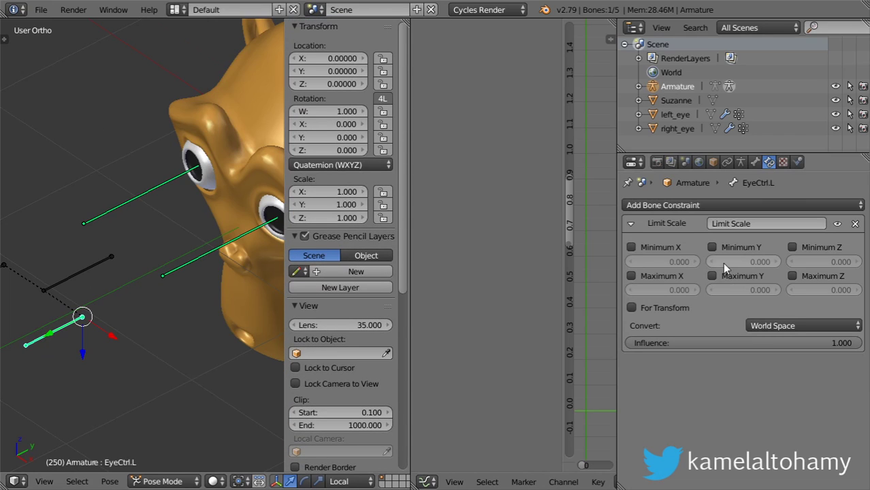
pyautogui.click(712, 247)
pyautogui.click(713, 276)
pyautogui.moveTo(721, 262); pyautogui.dragTo(756, 261)
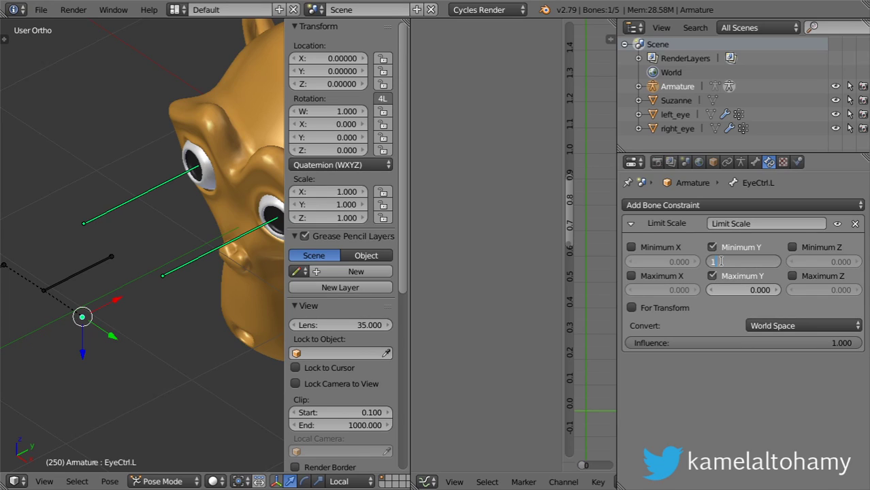
pyautogui.click(746, 290)
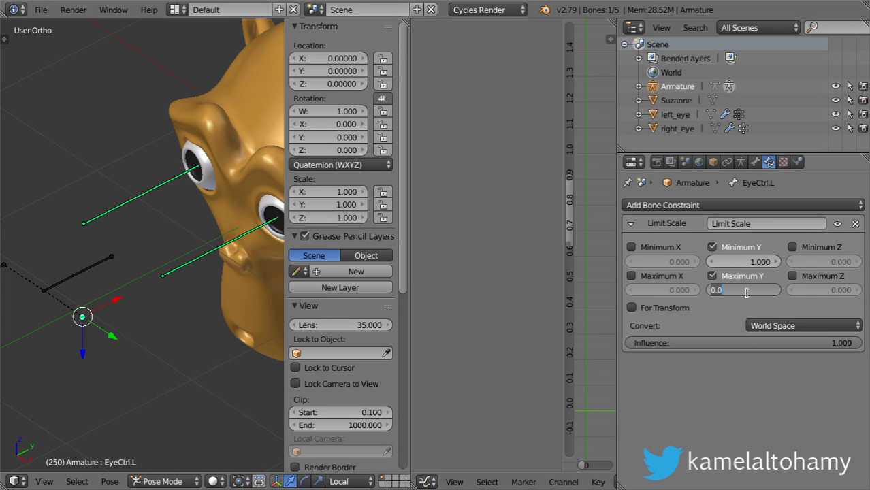
pyautogui.write('3')
pyautogui.press('Return')
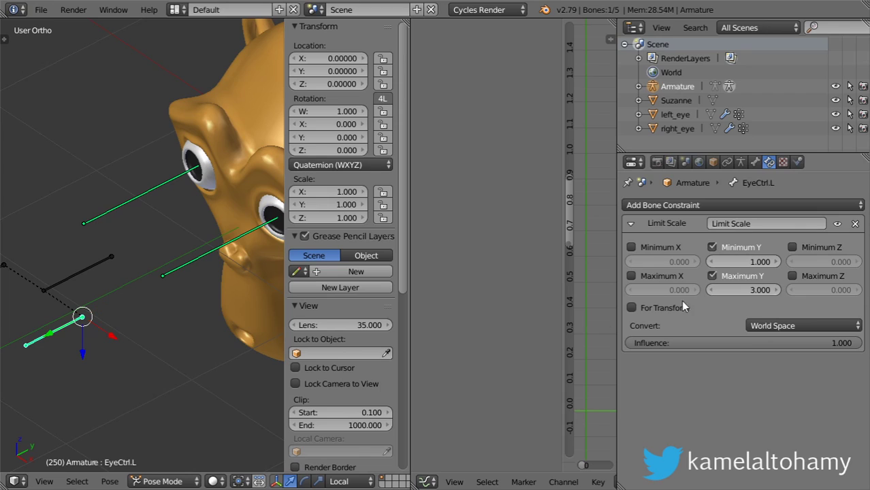
# Step: Test the Y scale limit on the bone, cancel, and leave Pose Mode
pyautogui.press('s')
pyautogui.press('y')
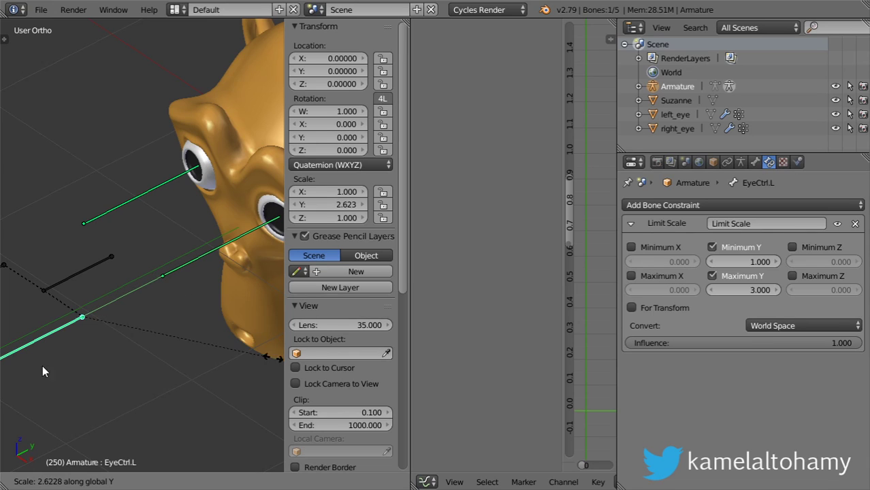
pyautogui.rightClick(205, 344)
pyautogui.press('n')
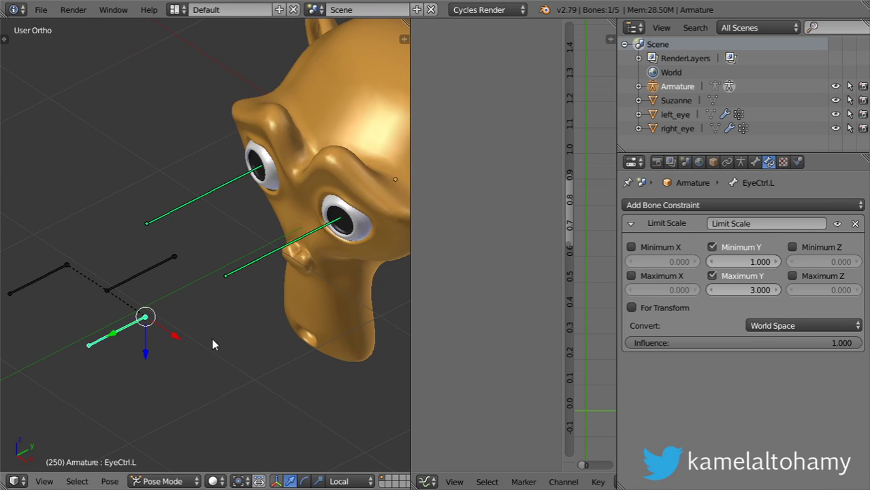
pyautogui.press('Tab')
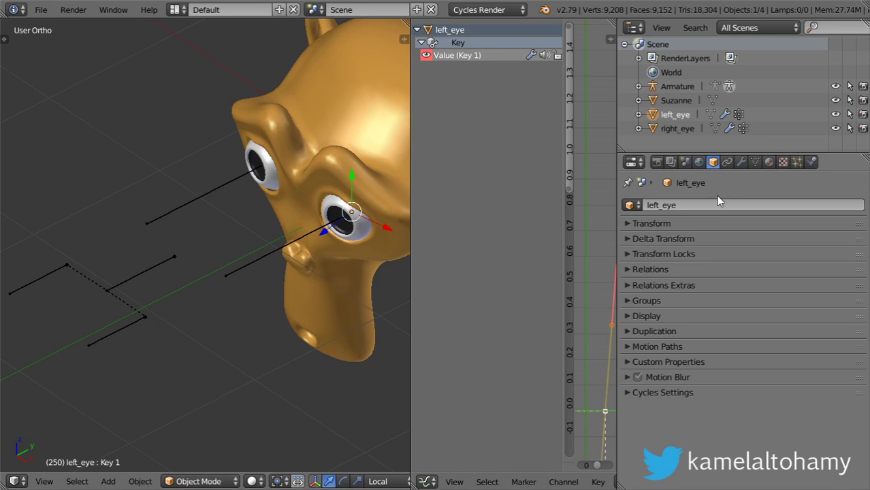
# Step: Copy the driver from left_eye's Key 1 shape key value
pyautogui.click(755, 162)
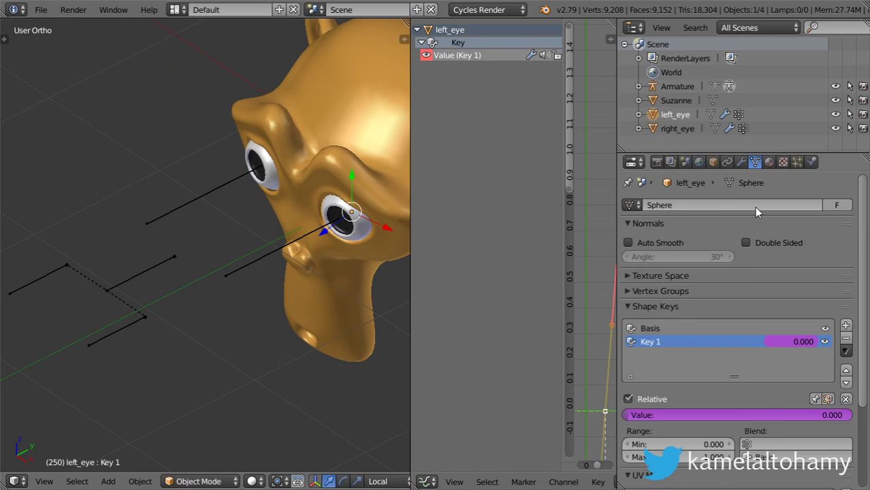
pyautogui.rightClick(788, 341)
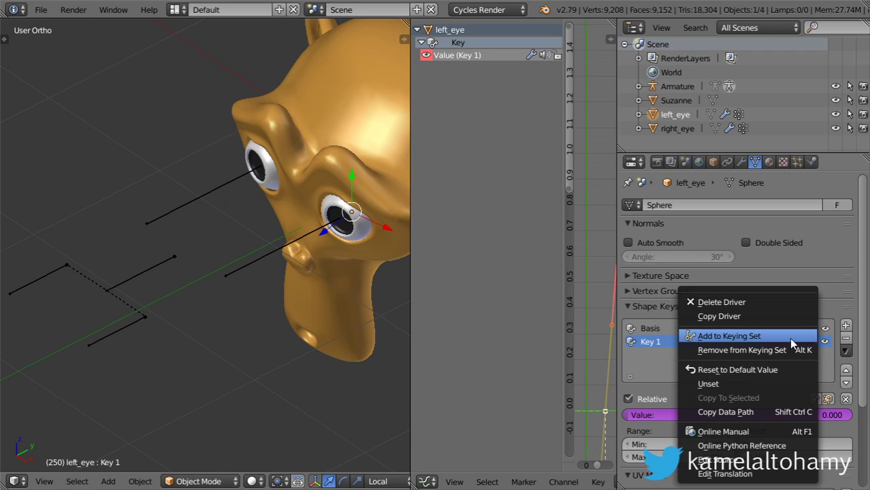
pyautogui.click(743, 316)
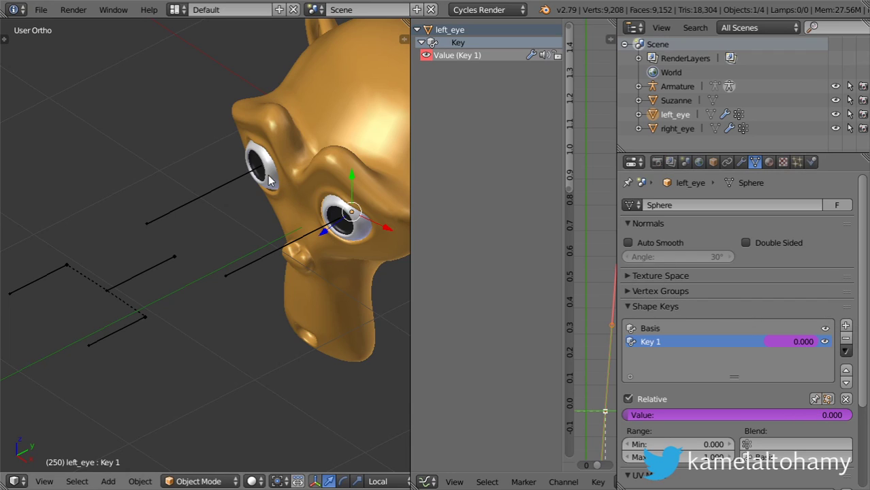
# Step: Select right_eye and give it Basis and Key 1 shape keys
pyautogui.rightClick(267, 175)
pyautogui.rightClick(267, 175)
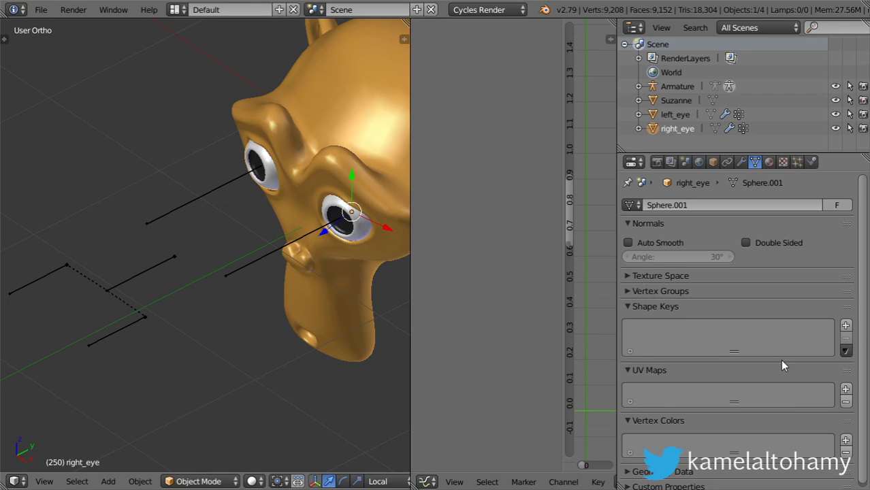
pyautogui.click(845, 325)
pyautogui.click(846, 325)
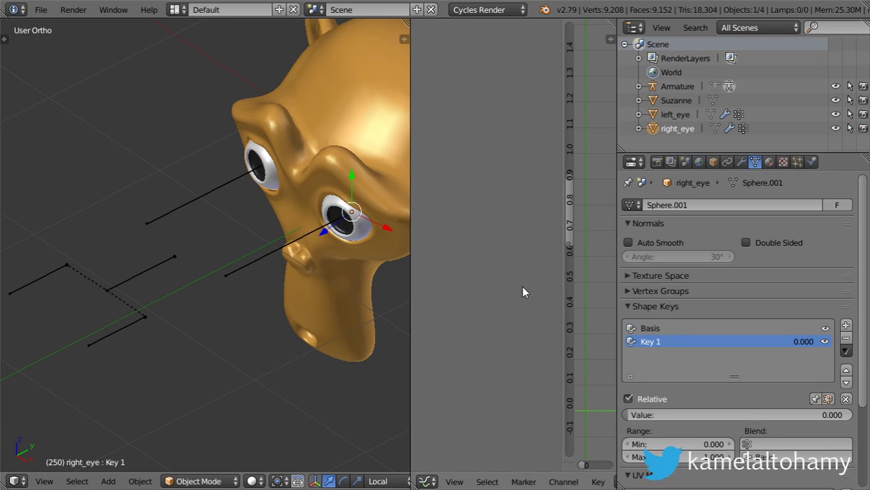
pyautogui.scroll(4, 309, 210)
# Step: In right_eye's Edit Mode, select the pupil centre vertex and grow the selection over the pupil disc
pyautogui.press('Tab')
pyautogui.press('KP_Decimal')
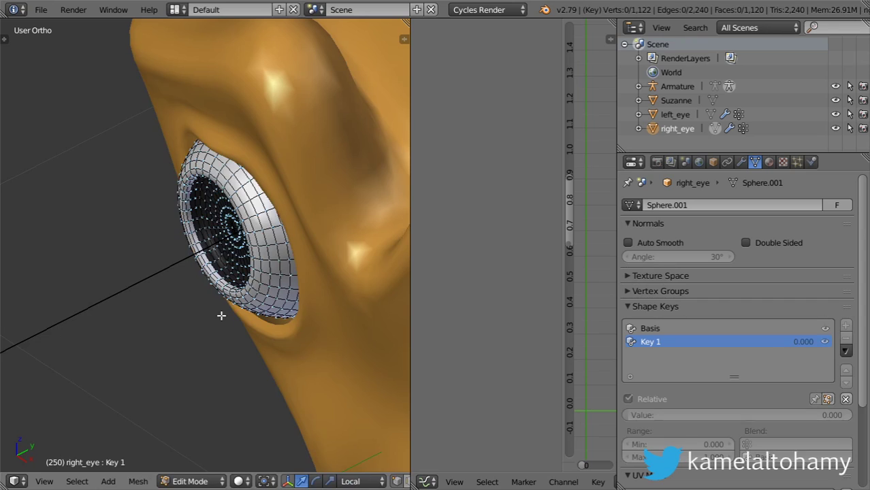
pyautogui.moveTo(235, 231); pyautogui.dragTo(299, 229, button='middle')
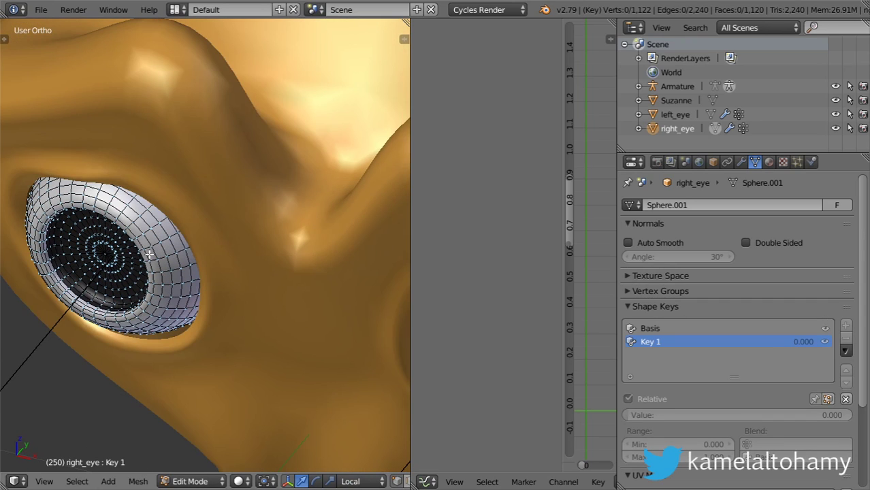
pyautogui.rightClick(103, 254)
pyautogui.press('ctrl+KP_Add')
pyautogui.press('ctrl+KP_Add')
pyautogui.press('ctrl+KP_Add')
pyautogui.press('ctrl+KP_Add')
pyautogui.press('ctrl+KP_Add')
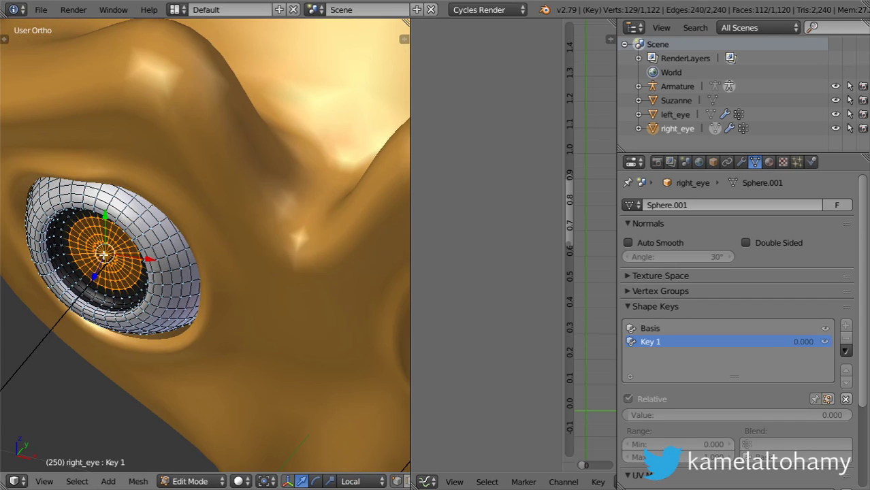
pyautogui.press('ctrl+KP_Add')
pyautogui.press('ctrl+KP_Add')
pyautogui.press('ctrl+KP_Add')
pyautogui.press('ctrl+KP_Add')
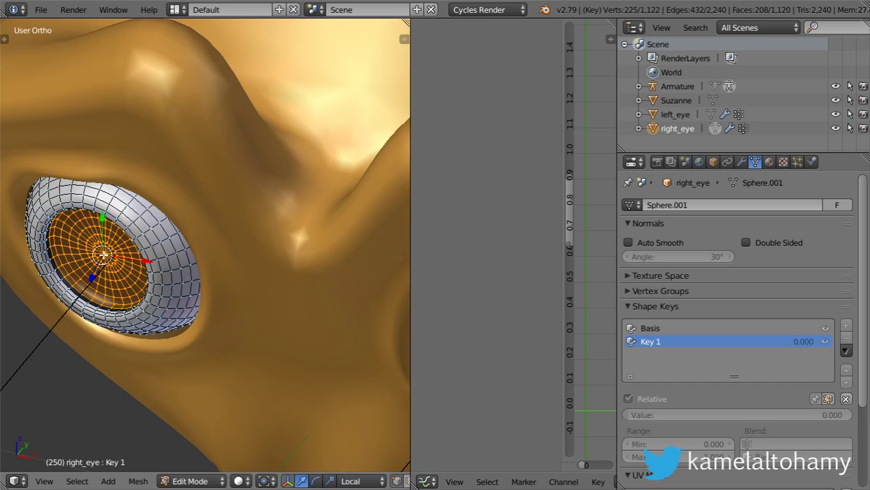
# Step: Enlarge the eye ring with proportional scaling, keeping the Z axis fixed
pyautogui.press('s')
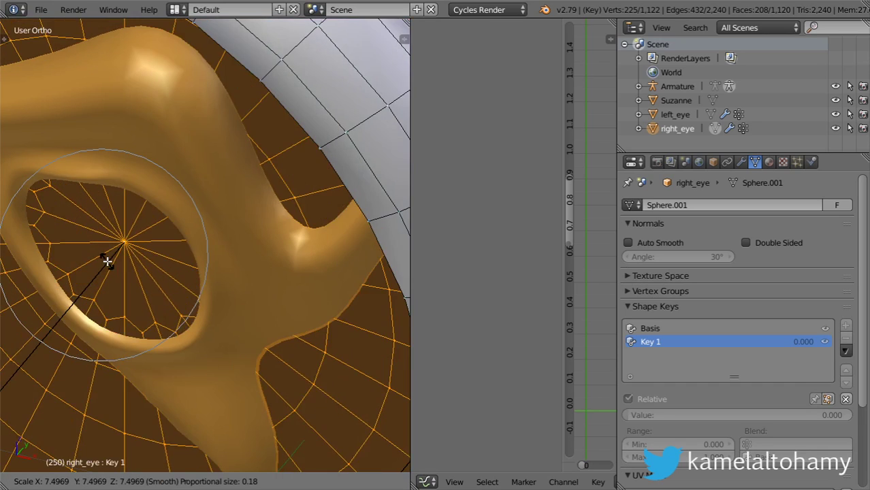
pyautogui.press('Escape')
pyautogui.press('s')
pyautogui.hotkey('shift', 'y')
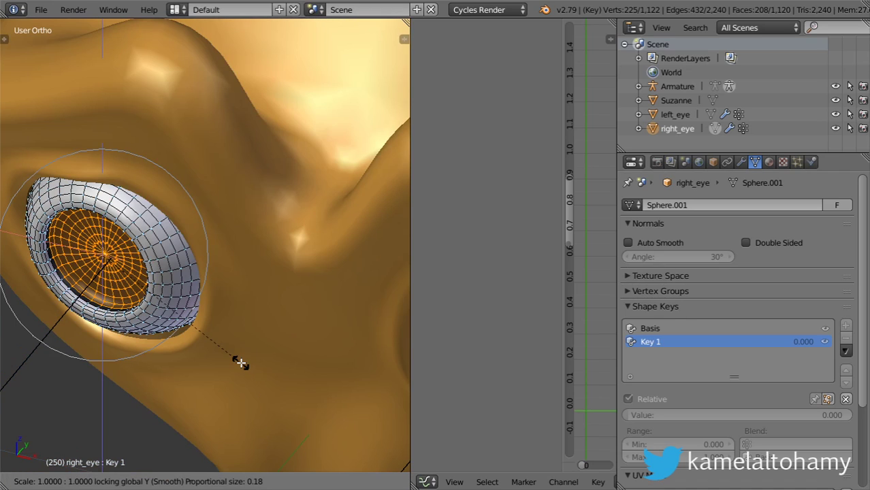
pyautogui.press('Escape')
pyautogui.press('s')
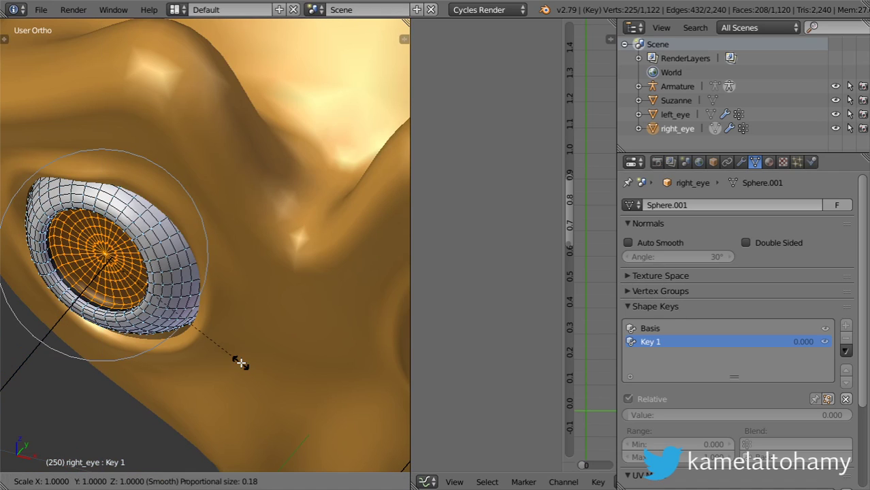
pyautogui.hotkey('shift', 'z')
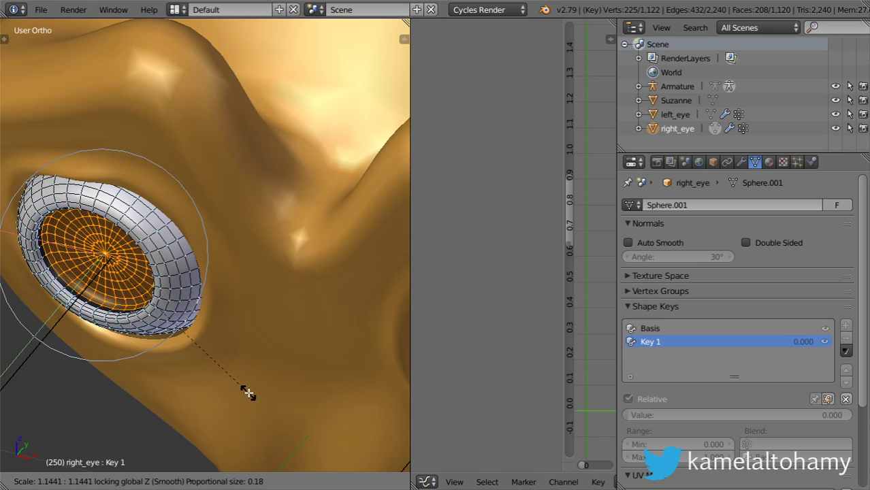
pyautogui.scroll(1, 247, 393)
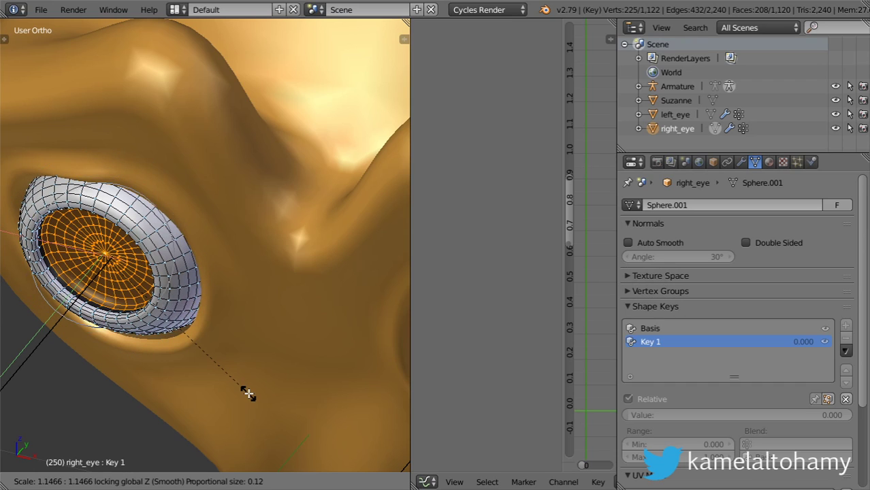
pyautogui.scroll(1, 247, 393)
pyautogui.scroll(-1, 247, 392)
pyautogui.scroll(-1, 247, 392)
pyautogui.click(247, 393)
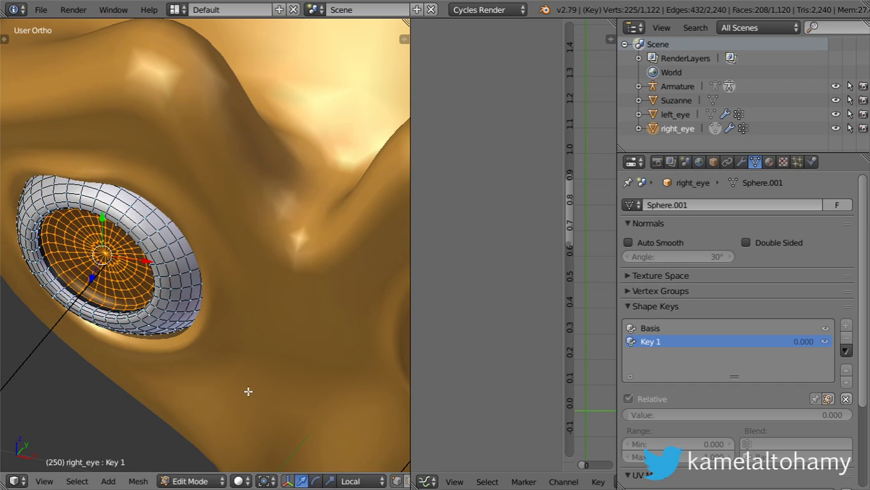
# Step: Refine the enlarged eye ring with further scales, then return to Object Mode
pyautogui.press('s')
pyautogui.click(256, 402)
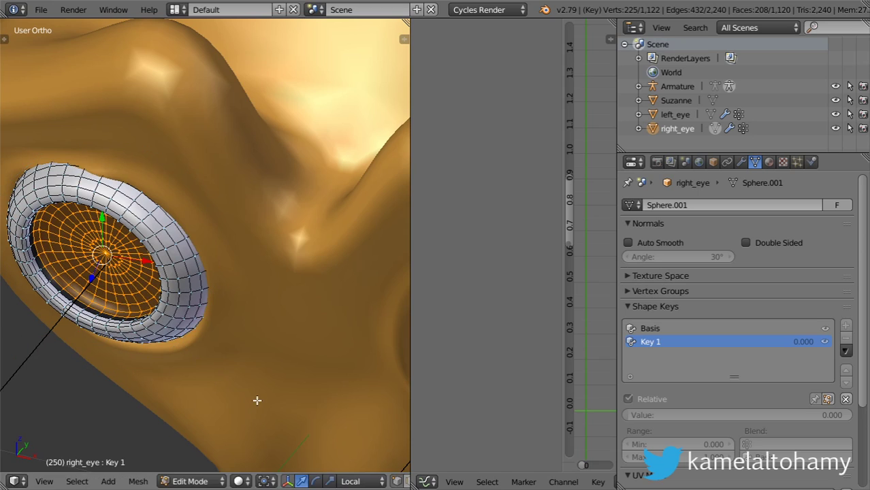
pyautogui.press('s')
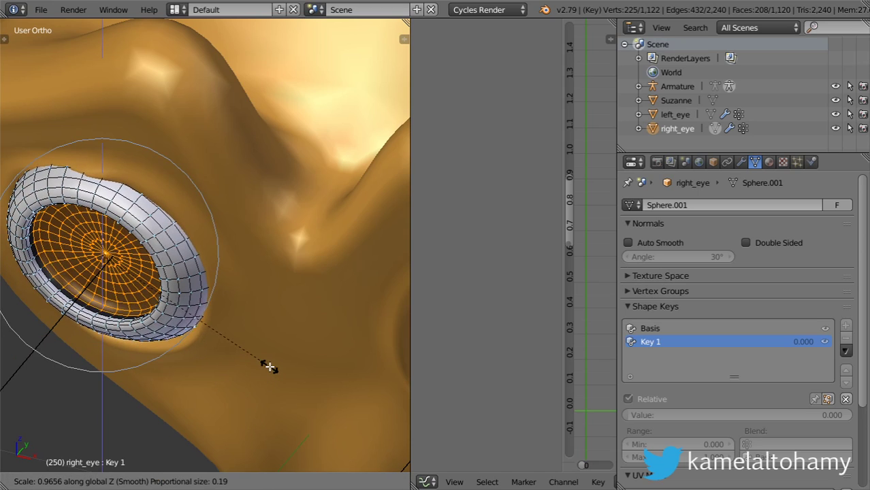
pyautogui.click(270, 367)
pyautogui.press('s')
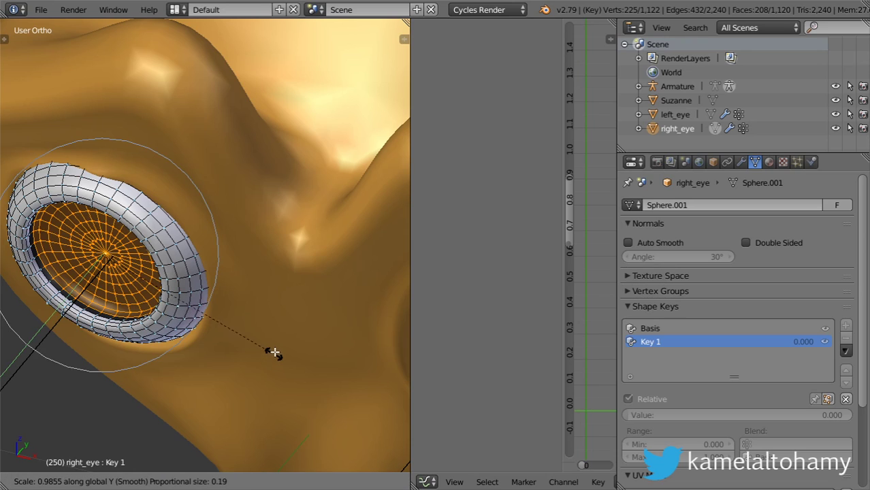
pyautogui.click(332, 323)
pyautogui.press('Tab')
# Step: Paste the copied driver onto right_eye's Key 1 value
pyautogui.scroll(-8, 277, 310)
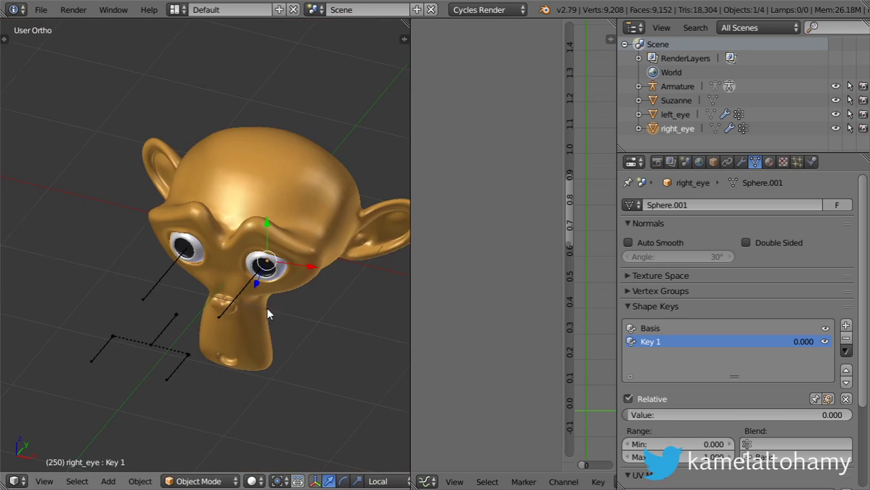
pyautogui.moveTo(278, 310); pyautogui.dragTo(230, 265, button='middle')
pyautogui.rightClick(811, 343)
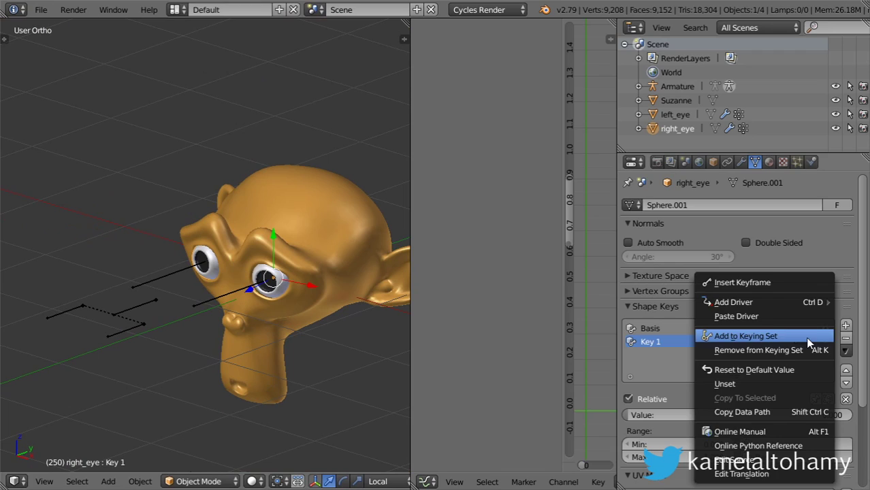
pyautogui.click(742, 314)
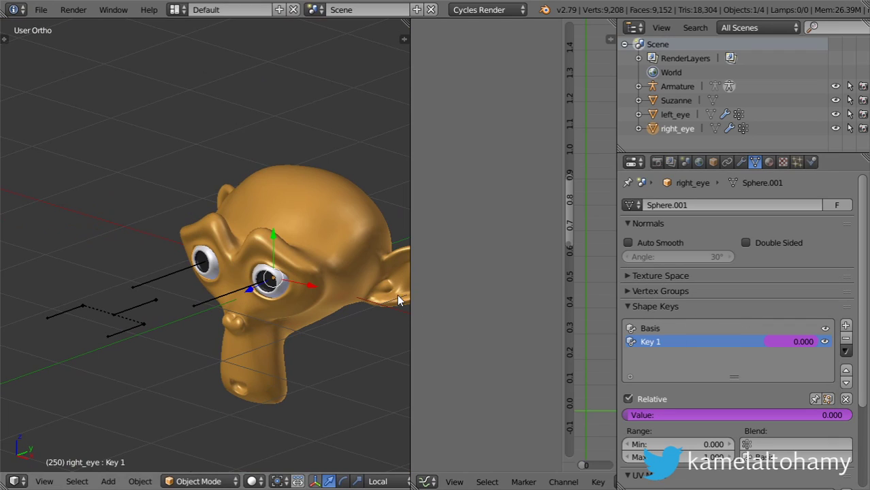
# Step: Retarget the Value (Key 1) driver variable to the EyeCtrl.R bone
pyautogui.moveTo(411, 326); pyautogui.dragTo(110, 339)
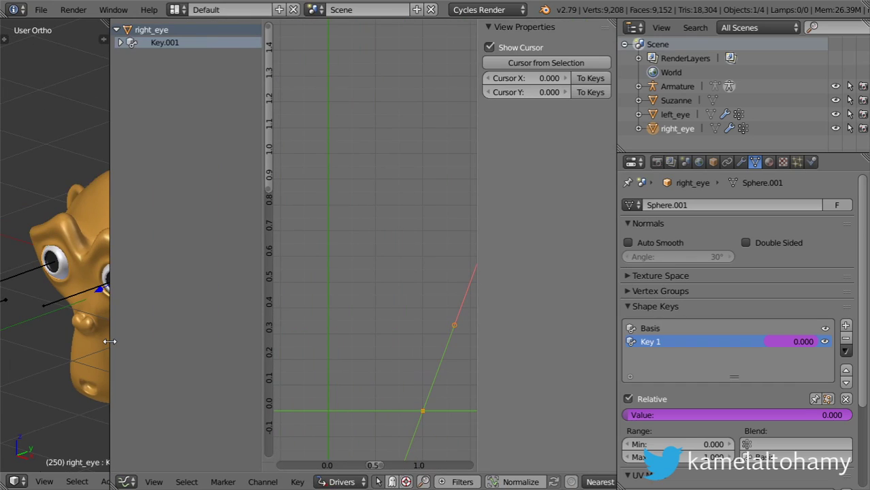
pyautogui.click(121, 42)
pyautogui.click(163, 54)
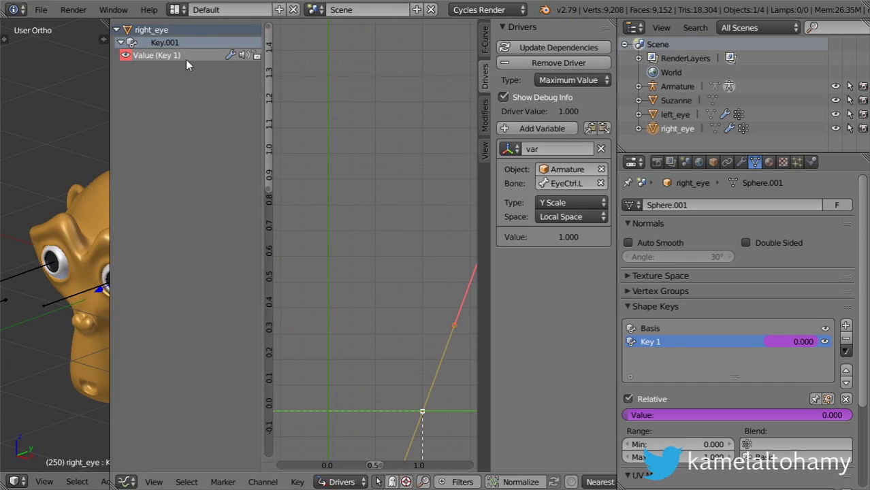
pyautogui.click(589, 184)
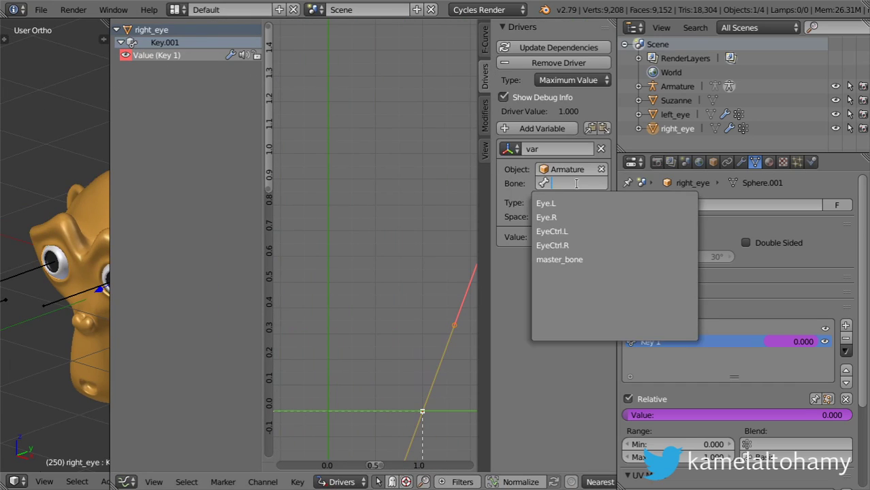
pyautogui.click(538, 243)
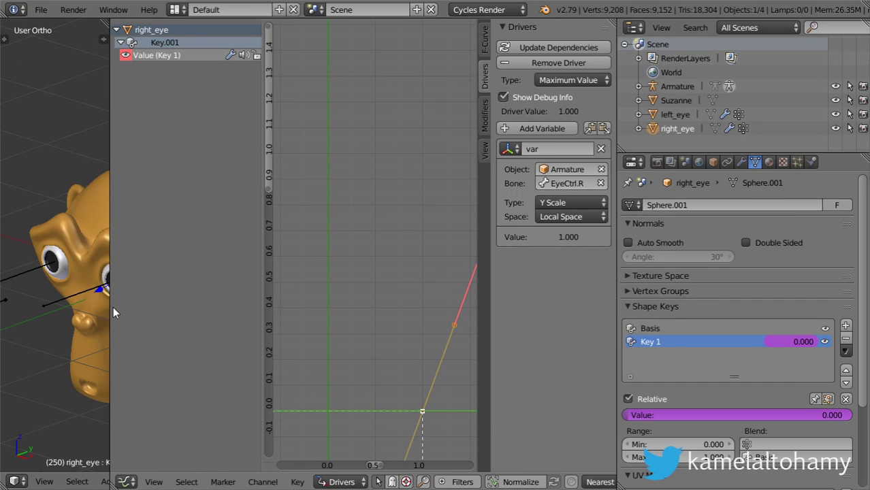
pyautogui.moveTo(110, 315); pyautogui.dragTo(480, 304)
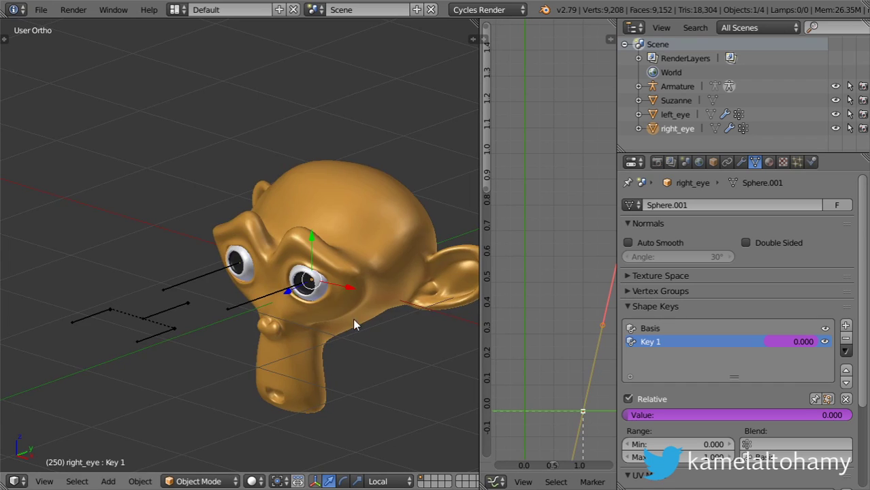
pyautogui.moveTo(353, 318); pyautogui.dragTo(345, 361, button='middle')
# Step: In Pose Mode, test-move EyeCtrl.L, EyeCtrl.R and master_bone, cancelling each move
pyautogui.scroll(3, 289, 297)
pyautogui.moveTo(289, 298)
pyautogui.mouseDown(button='middle')
pyautogui.moveTo(315, 268)
pyautogui.moveTo(224, 378)
pyautogui.mouseUp(button='middle')
pyautogui.rightClick(220, 390)
pyautogui.hotkey('ctrl', 'Tab')
pyautogui.press('g')
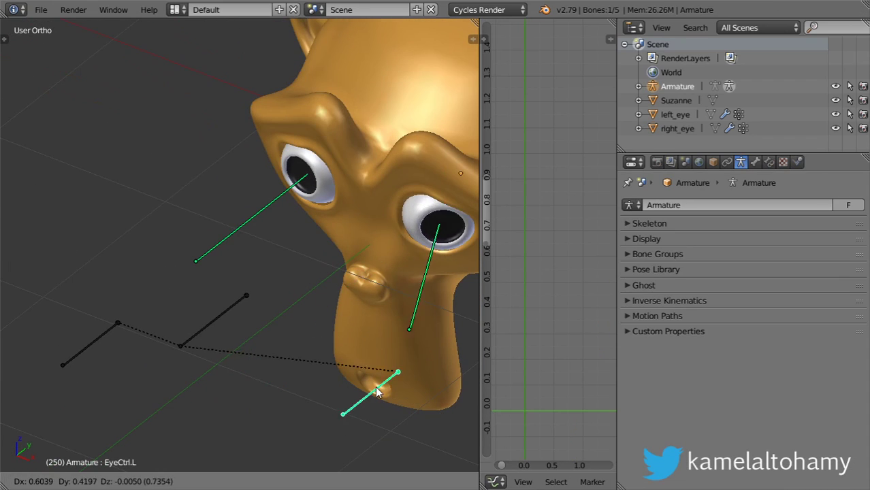
pyautogui.press('Escape')
pyautogui.rightClick(107, 340)
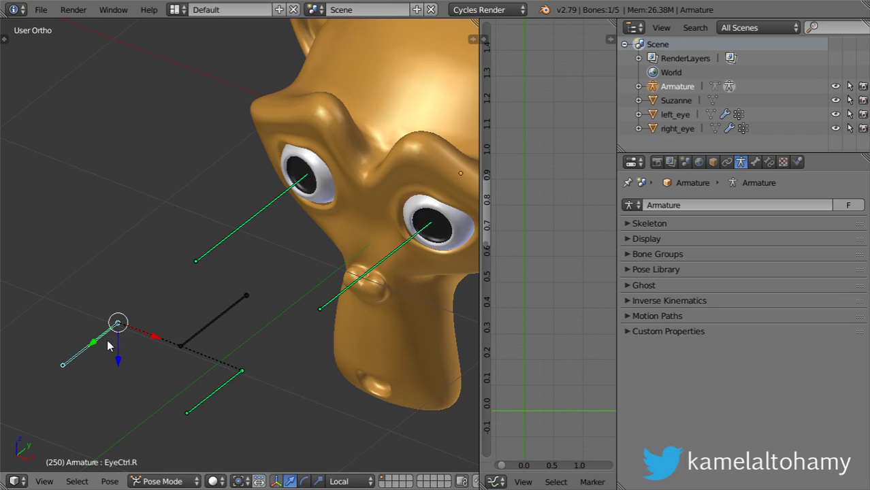
pyautogui.press('g')
pyautogui.press('Escape')
pyautogui.rightClick(218, 355)
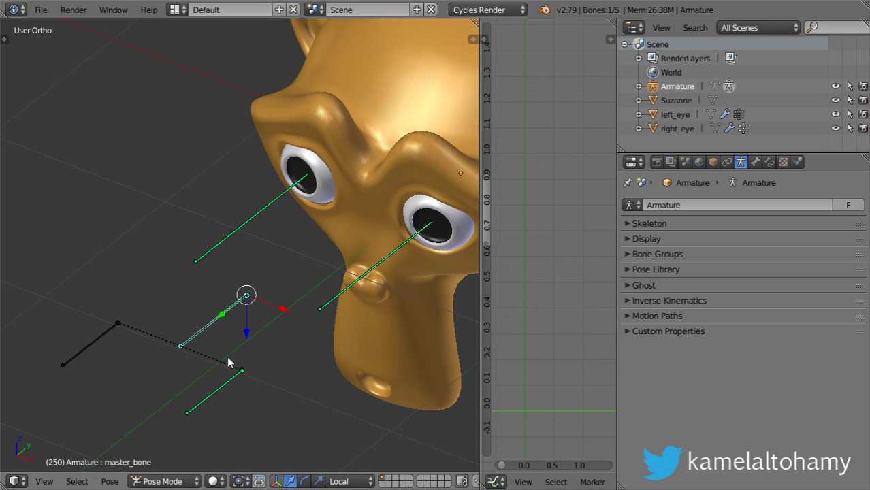
pyautogui.press('g')
pyautogui.press('Escape')
# Step: Test-scale EyeCtrl.R and EyeCtrl.L along Y to check the pupil sizes
pyautogui.rightClick(100, 352)
pyautogui.press('s')
pyautogui.press('y')
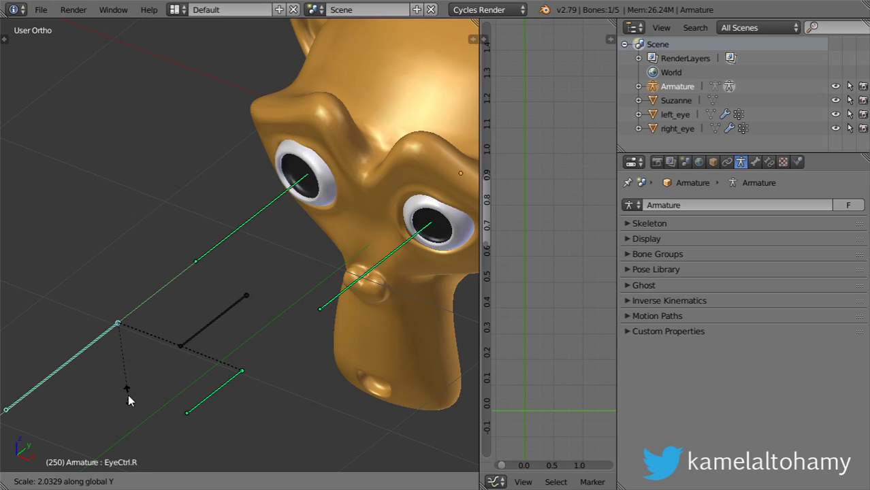
pyautogui.press('Escape')
pyautogui.press('s')
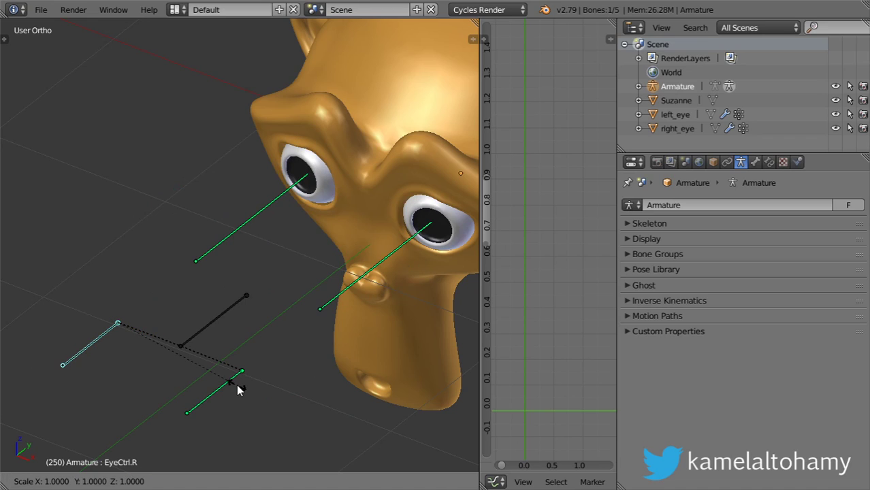
pyautogui.press('y')
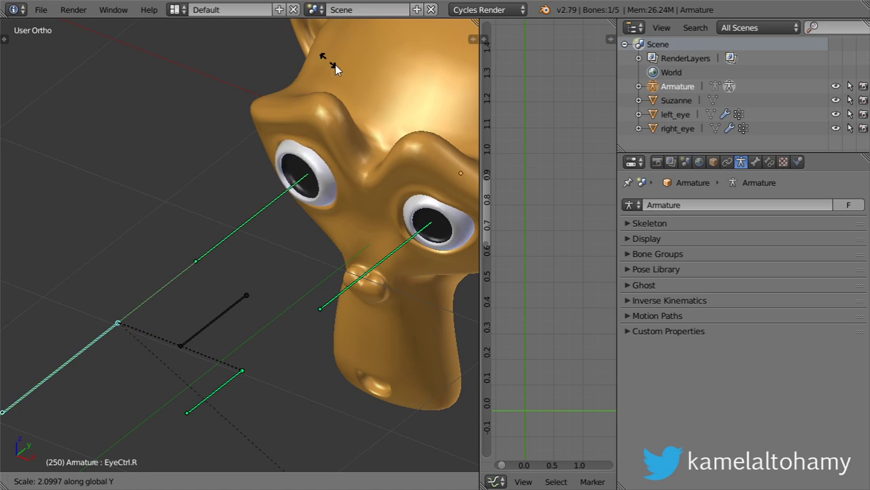
pyautogui.press('Escape')
pyautogui.rightClick(194, 407)
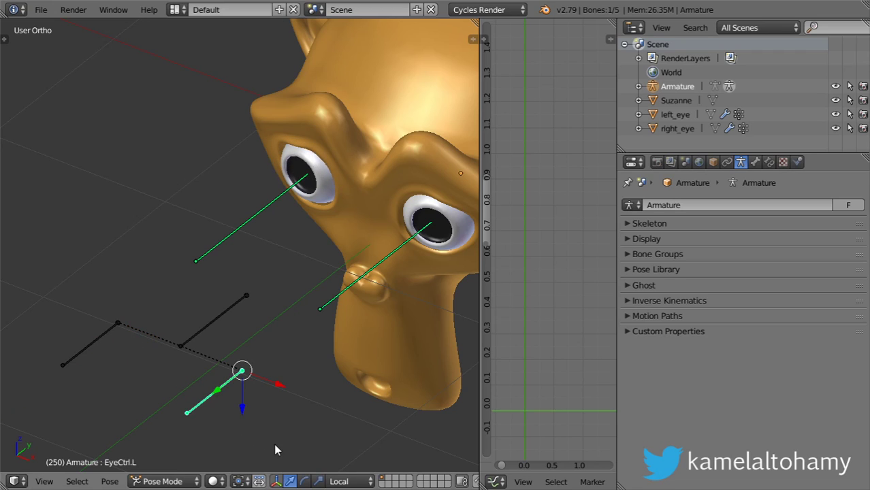
pyautogui.press('s')
pyautogui.press('y')
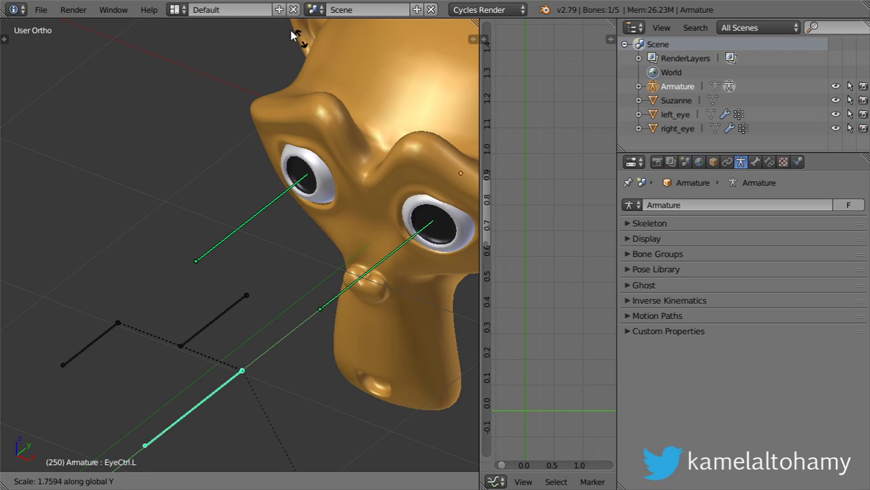
pyautogui.click(247, 441)
pyautogui.moveTo(247, 441)
pyautogui.mouseDown(button='middle')
pyautogui.moveTo(261, 399)
pyautogui.moveTo(305, 371)
pyautogui.mouseUp(button='middle')
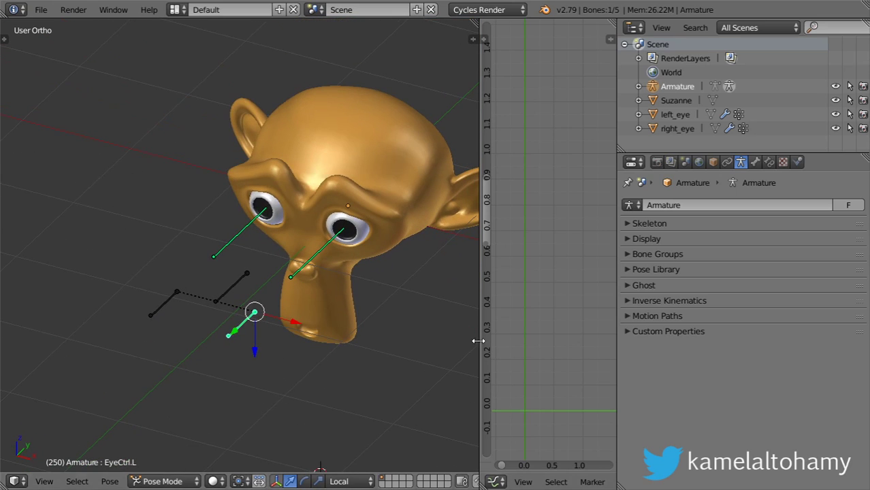
pyautogui.moveTo(479, 341); pyautogui.dragTo(399, 346)
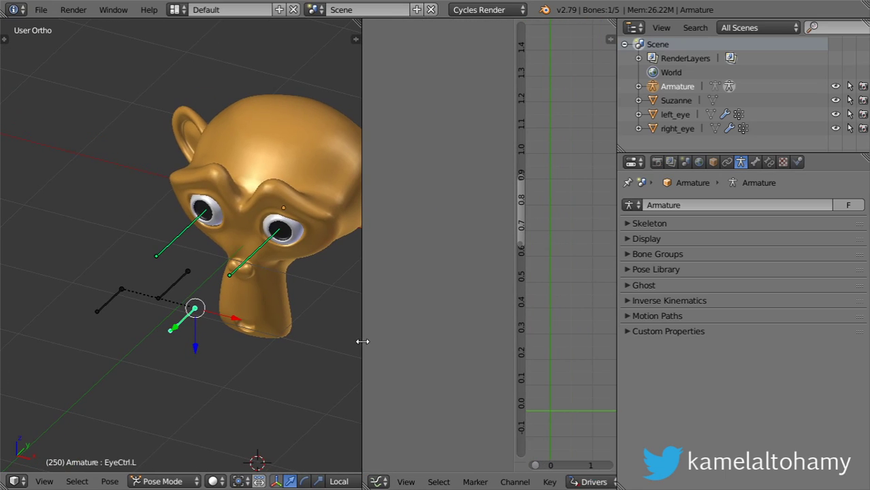